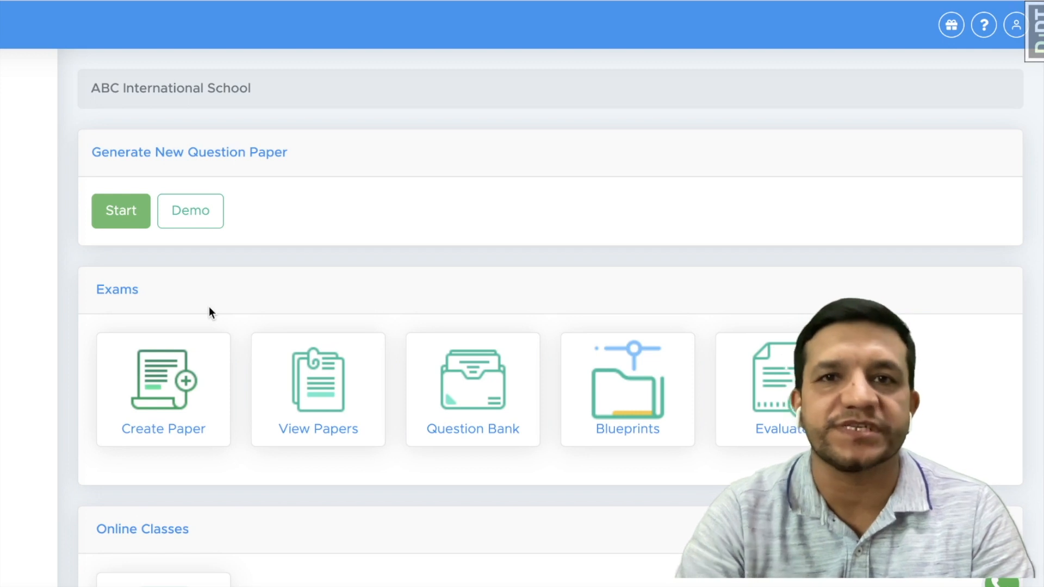
- Start a new question paper for CBSE, Class 10, English Language and Literature
{"action": "left_click", "coordinate": [120, 214]}
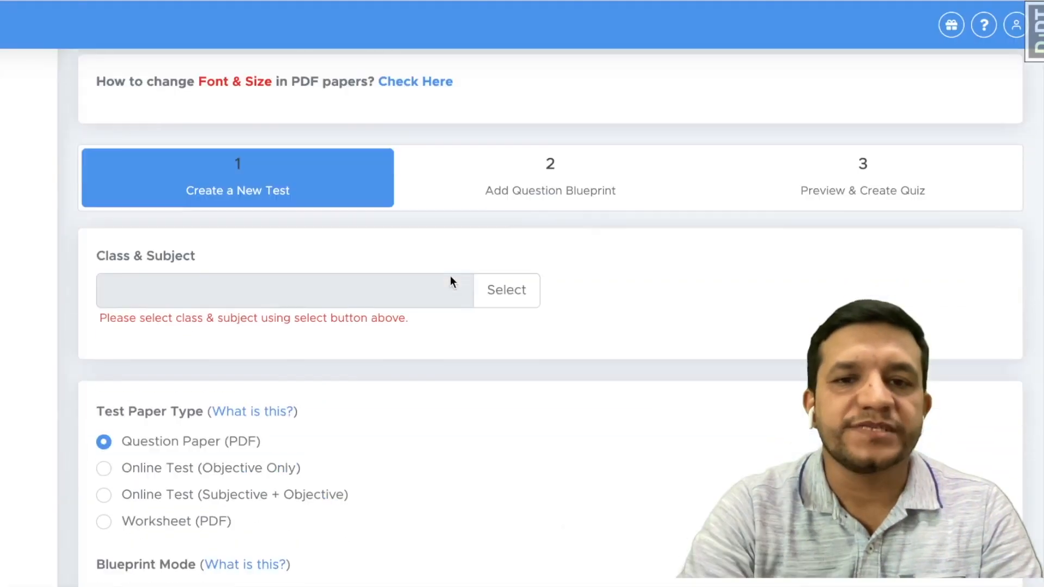
{"action": "scroll", "coordinate": [450, 276], "scroll_direction": "down", "scroll_amount": 2}
{"action": "left_click", "coordinate": [517, 256]}
{"action": "left_click", "coordinate": [369, 117]}
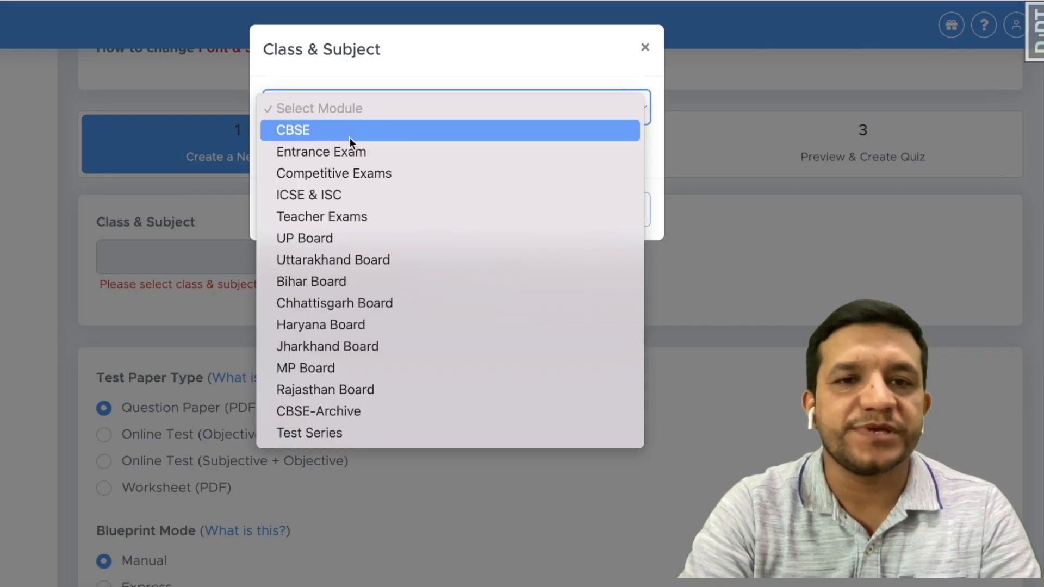
{"action": "left_click", "coordinate": [351, 135]}
{"action": "left_click", "coordinate": [336, 164]}
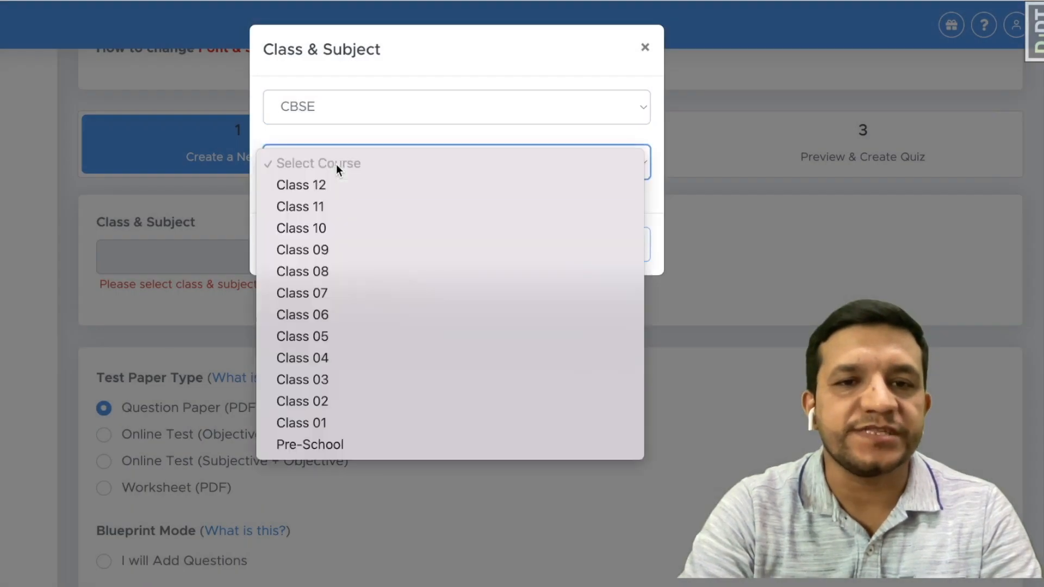
{"action": "left_click", "coordinate": [346, 227]}
{"action": "left_click", "coordinate": [345, 223]}
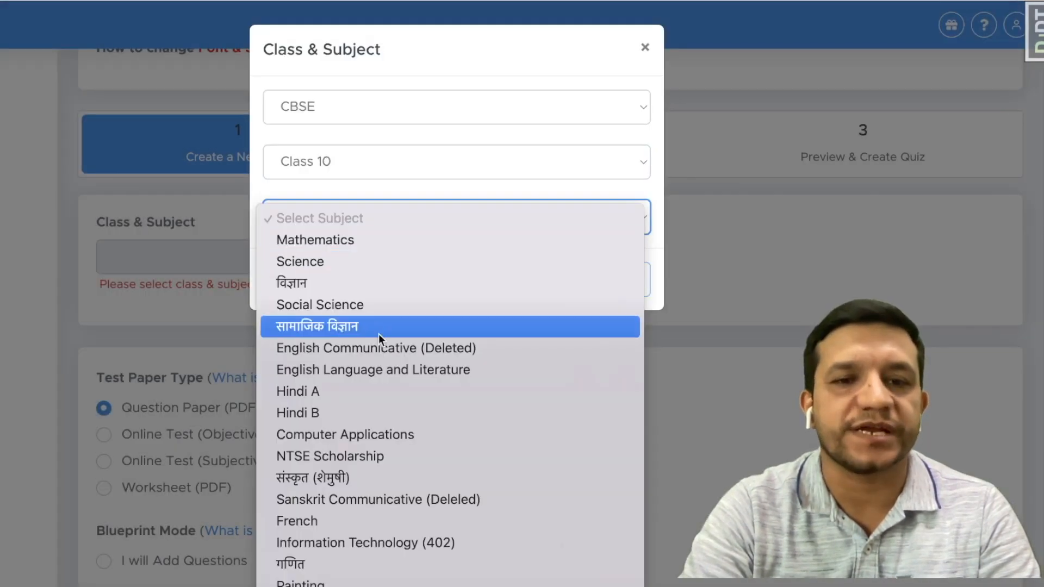
{"action": "left_click", "coordinate": [407, 371]}
{"action": "left_click", "coordinate": [626, 280]}
- Set the blueprint mode to Manual for the PDF question paper
{"action": "scroll", "coordinate": [461, 322], "scroll_direction": "down", "scroll_amount": 3}
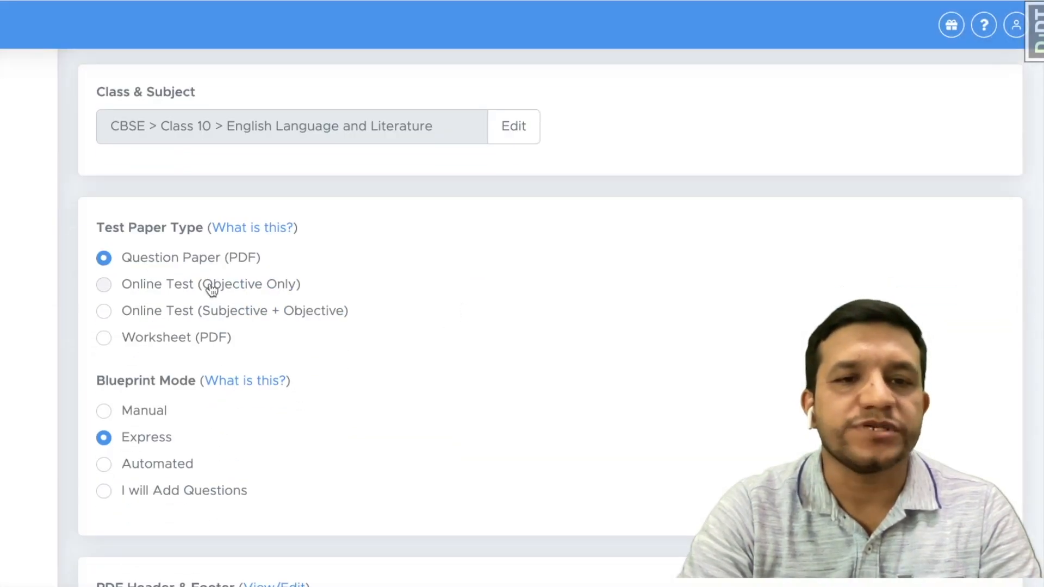
{"action": "scroll", "coordinate": [436, 271], "scroll_direction": "down", "scroll_amount": 2}
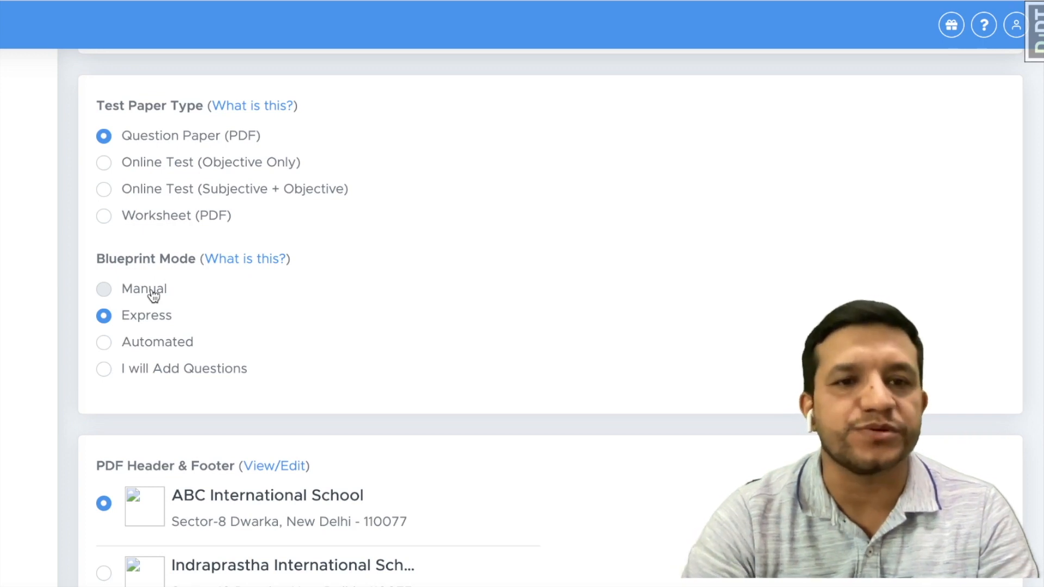
{"action": "left_click", "coordinate": [153, 293]}
- Name the test paper "Model Paper" and set the time allowed to 180 minutes
{"action": "scroll", "coordinate": [390, 326], "scroll_direction": "down", "scroll_amount": 3}
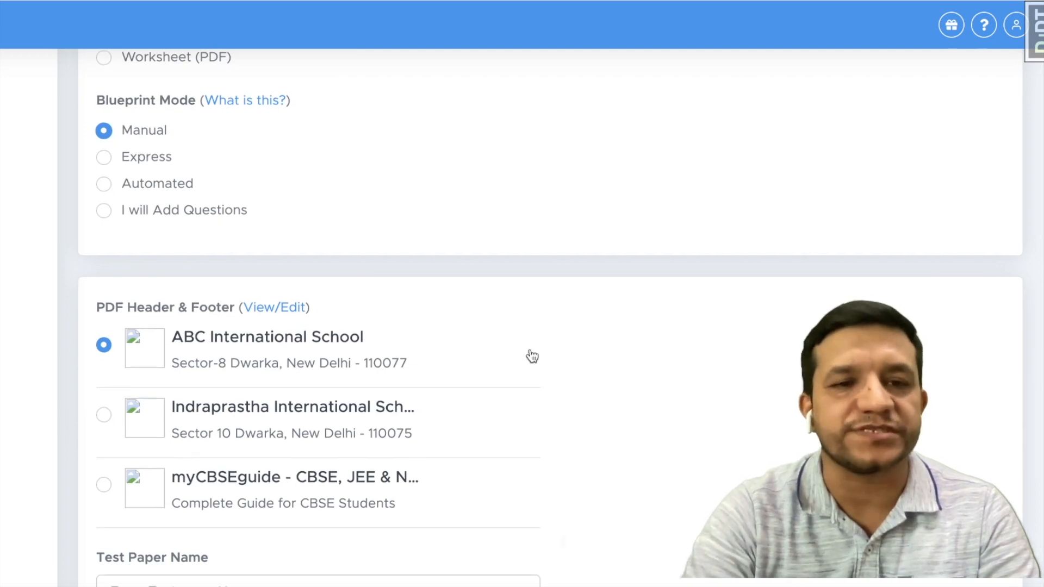
{"action": "scroll", "coordinate": [531, 353], "scroll_direction": "down", "scroll_amount": 5}
{"action": "left_click", "coordinate": [197, 329]}
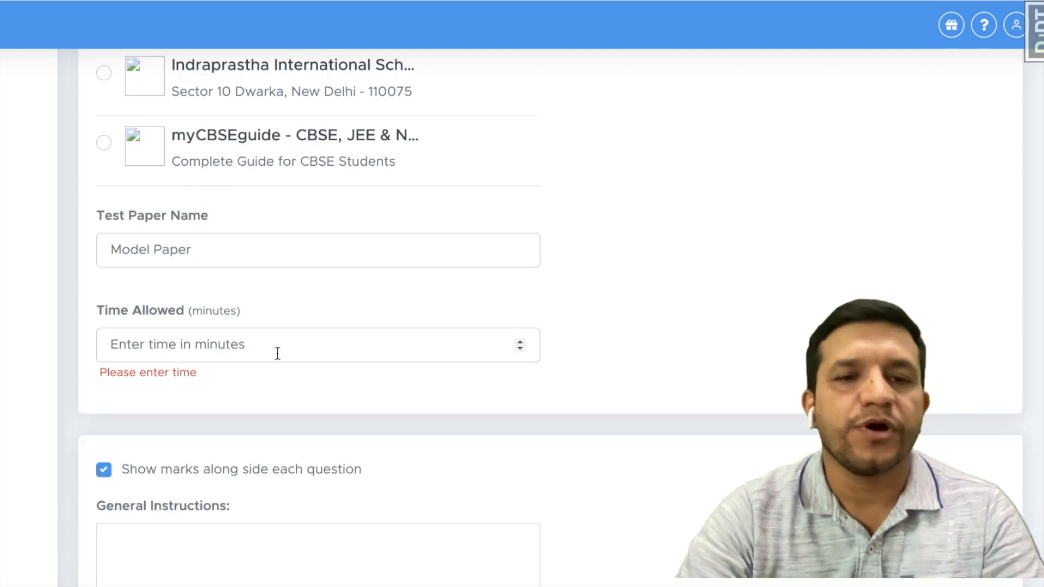
{"action": "left_click", "coordinate": [264, 345]}
{"action": "type", "text": "180"}
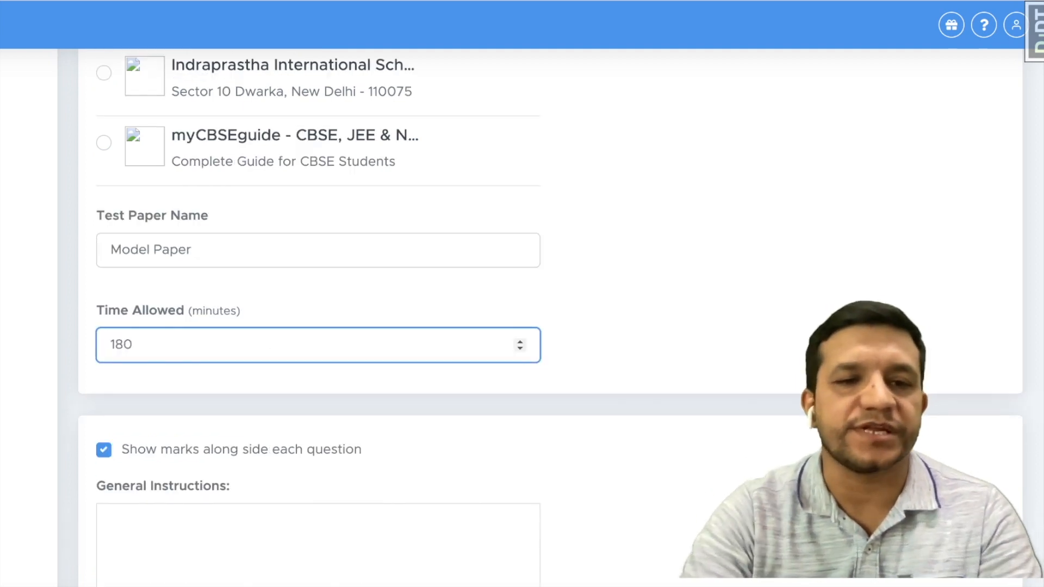
{"action": "left_click", "coordinate": [624, 312]}
{"action": "scroll", "coordinate": [633, 304], "scroll_direction": "down", "scroll_amount": 5}
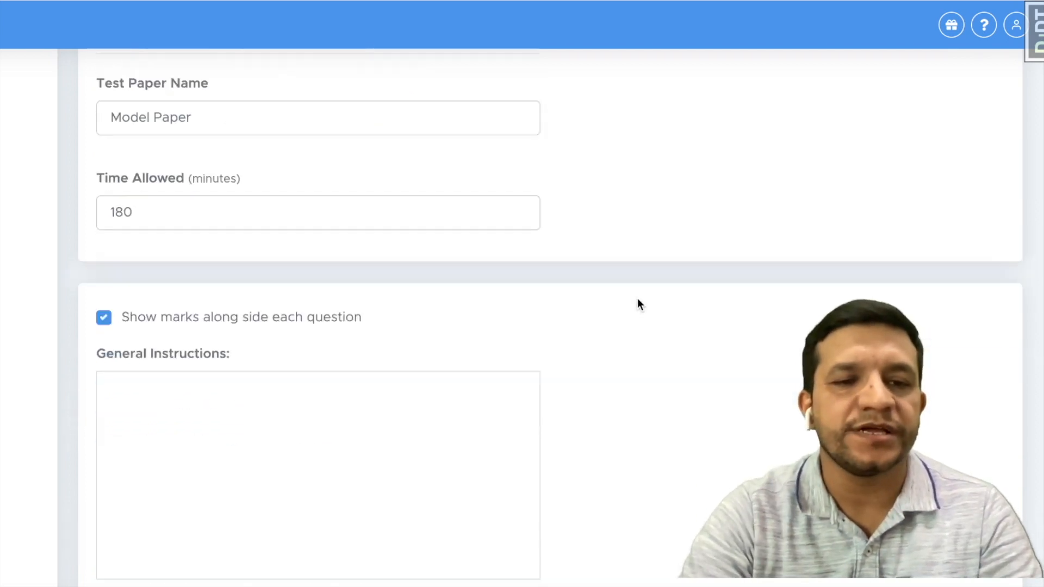
- Leave the general instructions blank, agree to the Terms of Use, and save the test details to continue to the question blueprint
{"action": "left_click", "coordinate": [180, 296]}
{"action": "scroll", "coordinate": [303, 368], "scroll_direction": "down", "scroll_amount": 1}
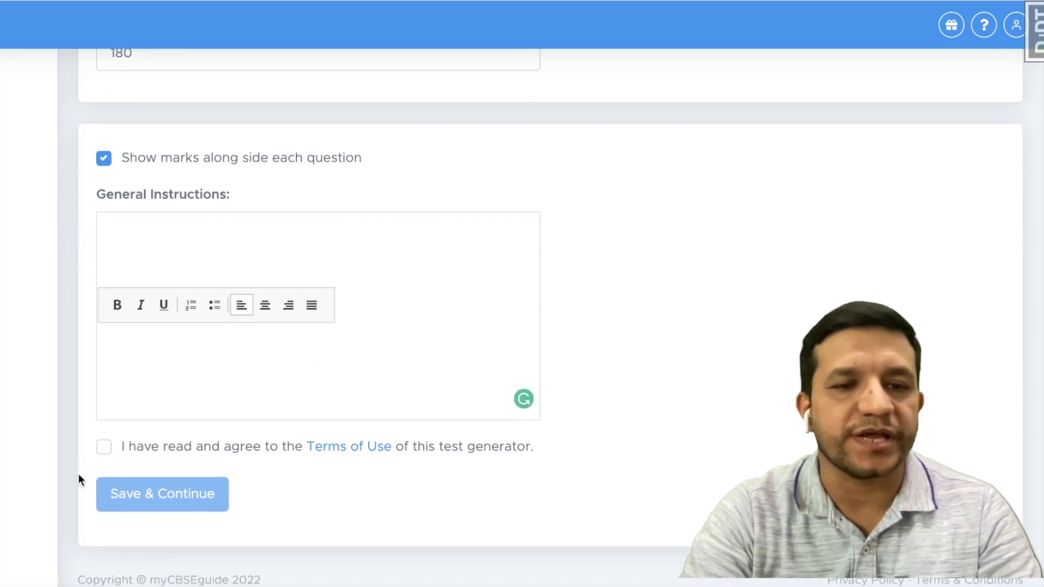
{"action": "left_click", "coordinate": [104, 446]}
{"action": "left_click", "coordinate": [163, 496]}
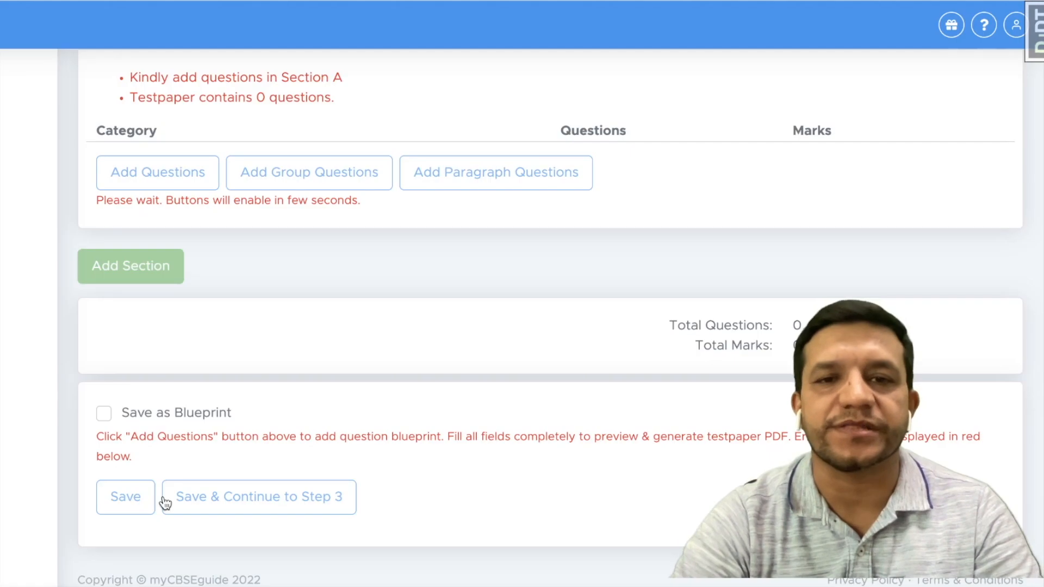
- Add a Reading - Discursive Passage paragraph question to Section A with All Topics and the 12-question passage set, grouping its sub-questions into one
{"action": "scroll", "coordinate": [368, 386], "scroll_direction": "up", "scroll_amount": 3}
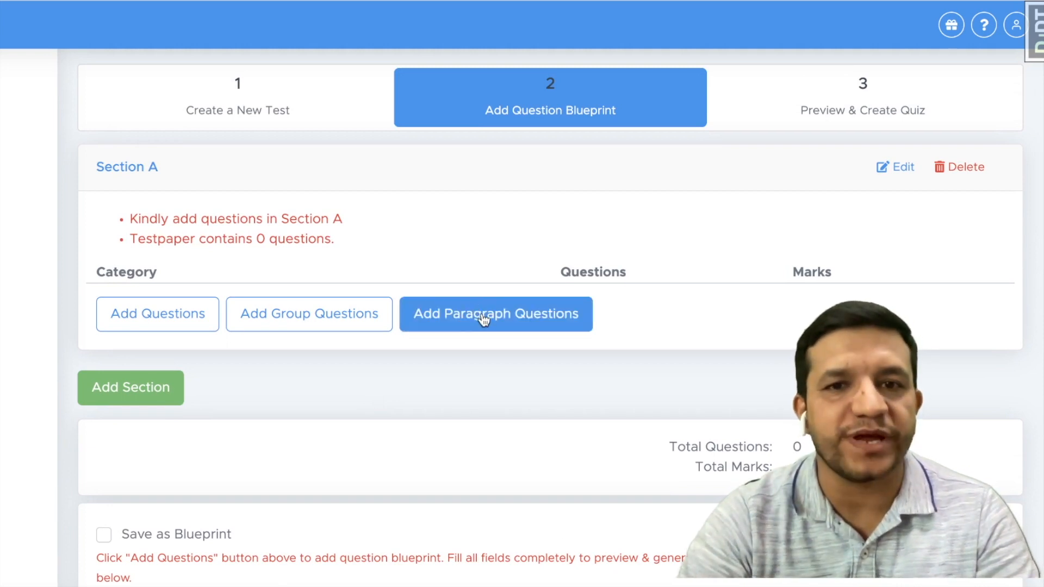
{"action": "left_click", "coordinate": [518, 322]}
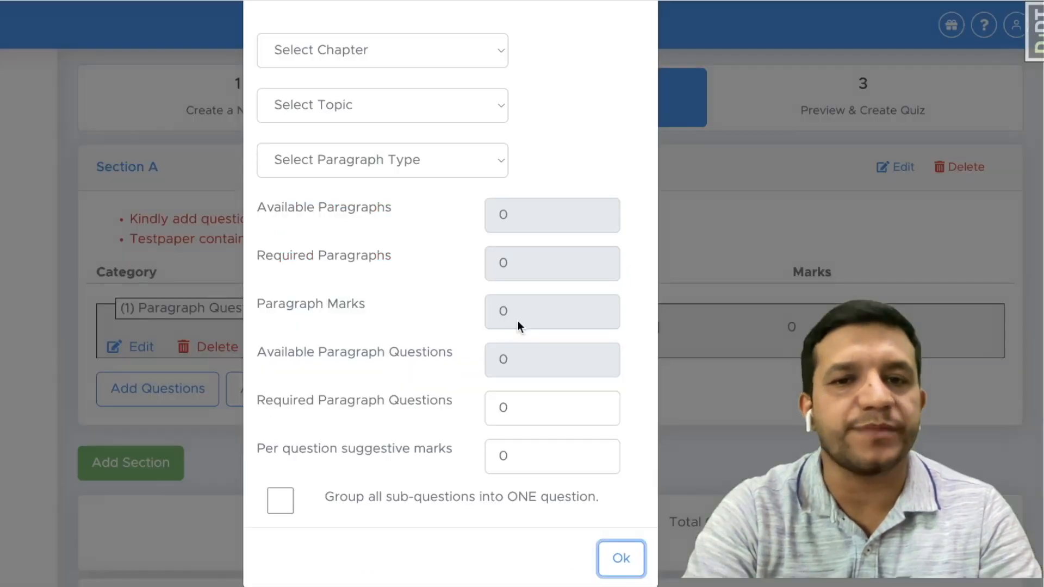
{"action": "left_click", "coordinate": [344, 55]}
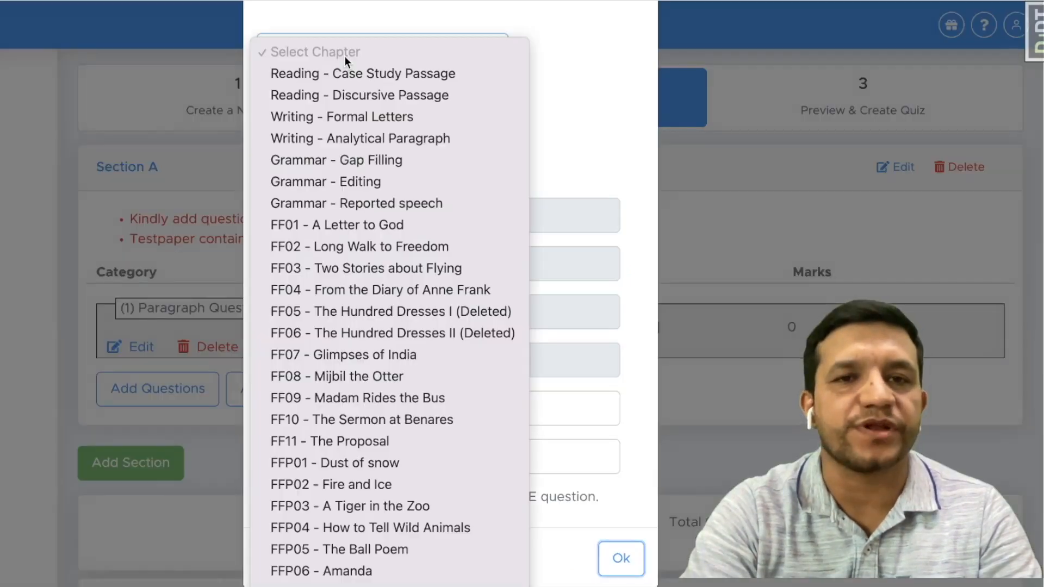
{"action": "left_click", "coordinate": [373, 94]}
{"action": "left_click", "coordinate": [333, 112]}
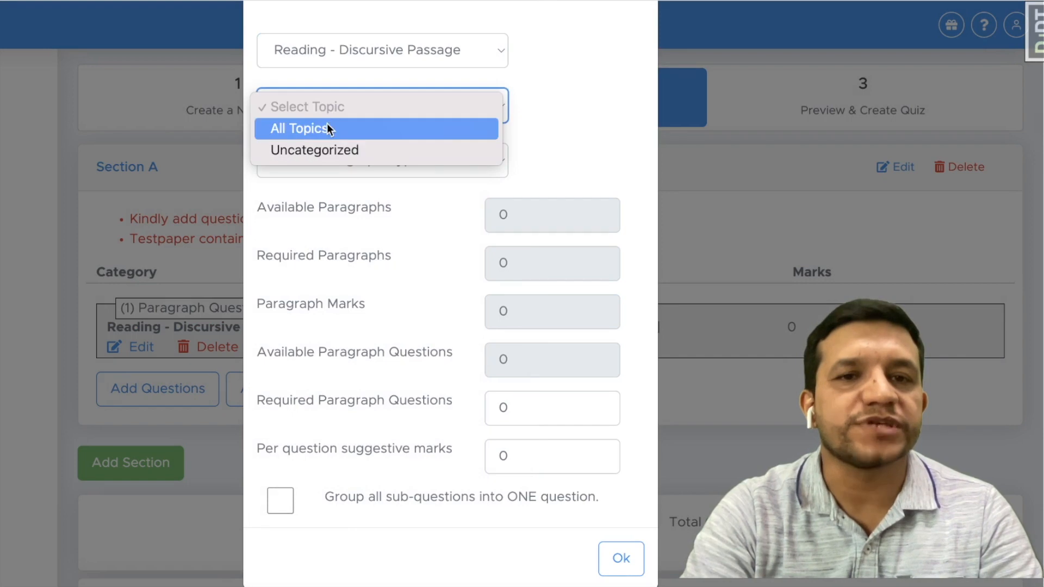
{"action": "left_click", "coordinate": [320, 129]}
{"action": "left_click", "coordinate": [328, 165]}
{"action": "left_click", "coordinate": [336, 187]}
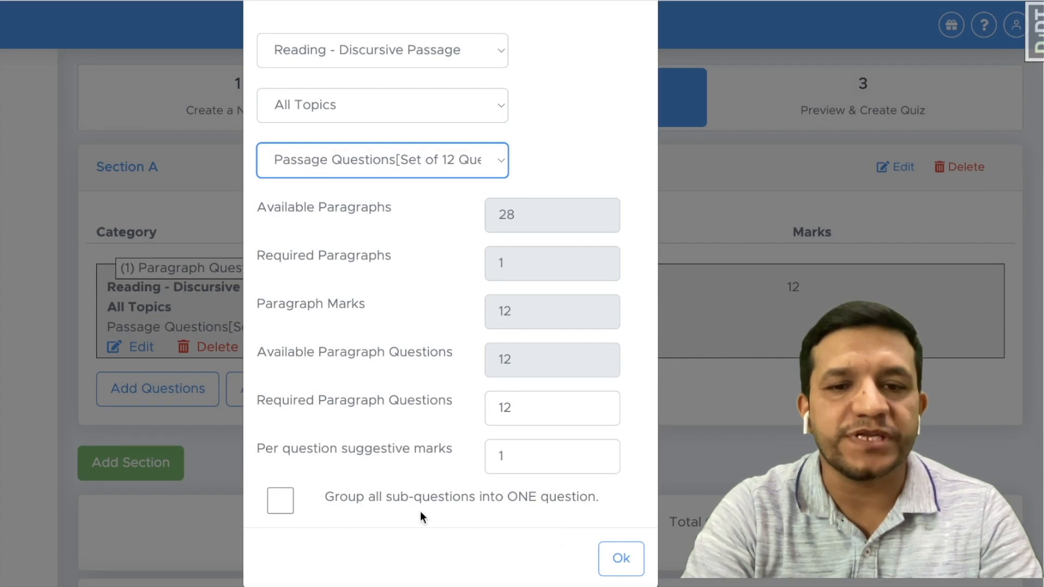
{"action": "left_click", "coordinate": [282, 505]}
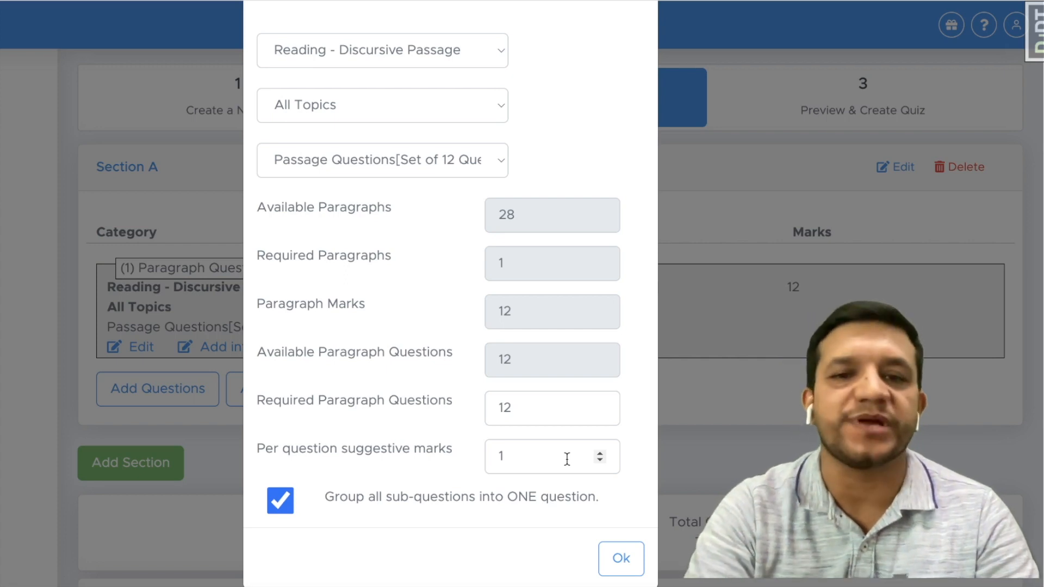
{"action": "left_click", "coordinate": [622, 559]}
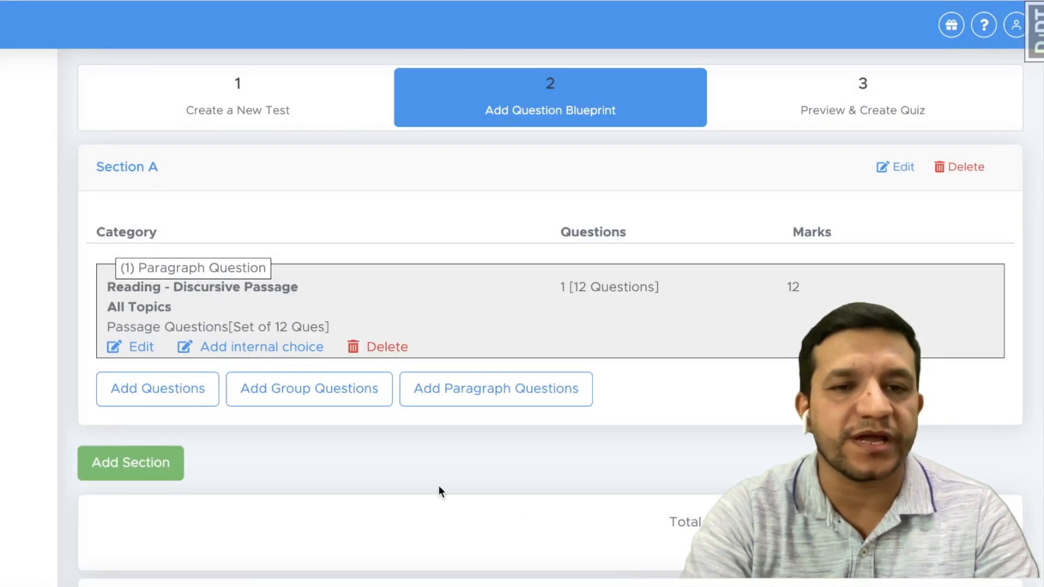
- Add a Reading - Case Study Passage paragraph question to Section A with All Topics and the 12-question passage set, grouping its sub-questions into one
{"action": "scroll", "coordinate": [380, 493], "scroll_direction": "down", "scroll_amount": 1}
{"action": "scroll", "coordinate": [182, 311], "scroll_direction": "up", "scroll_amount": 1}
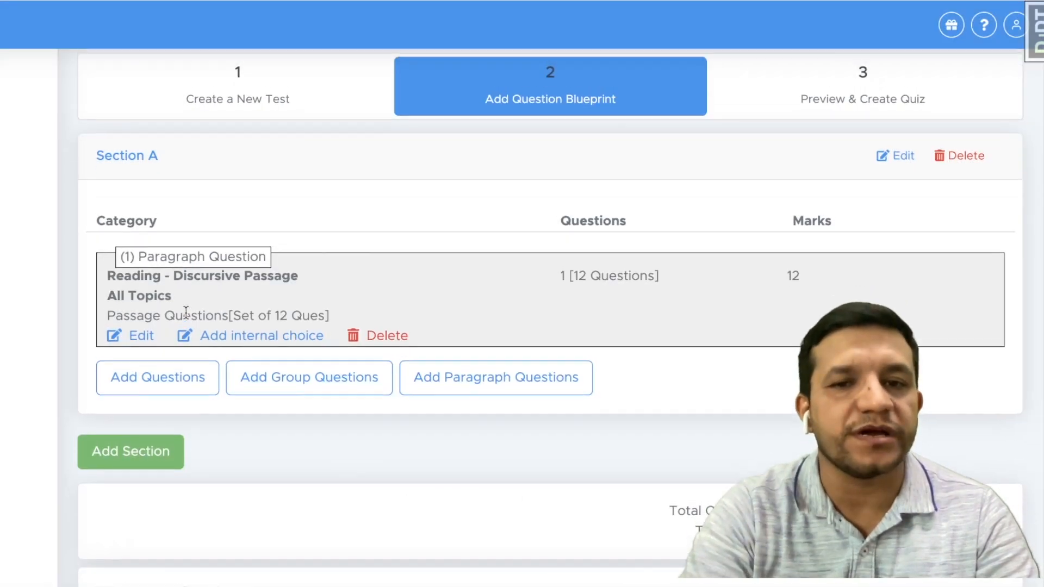
{"action": "left_click", "coordinate": [515, 417]}
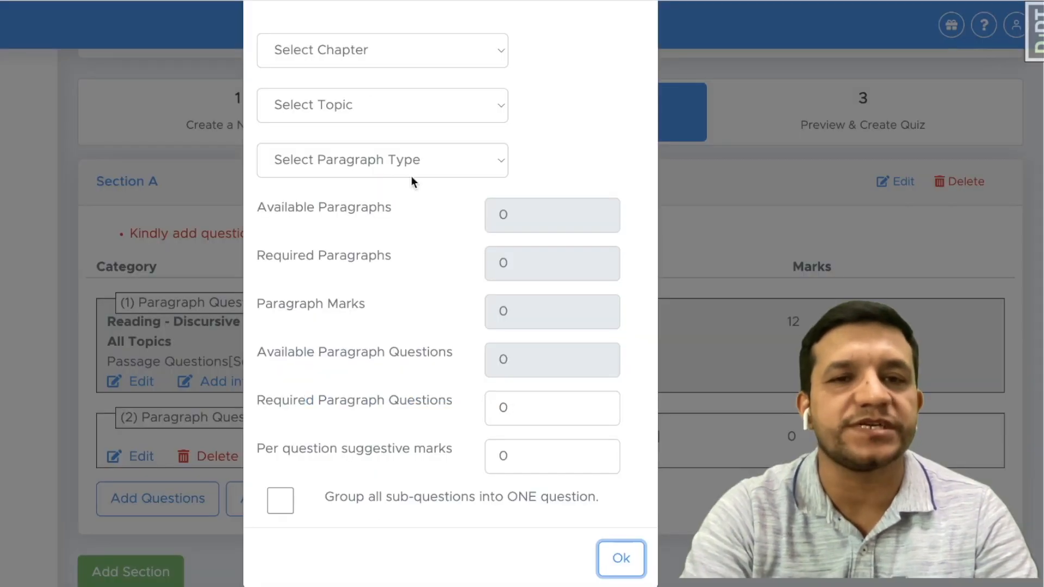
{"action": "left_click", "coordinate": [335, 44]}
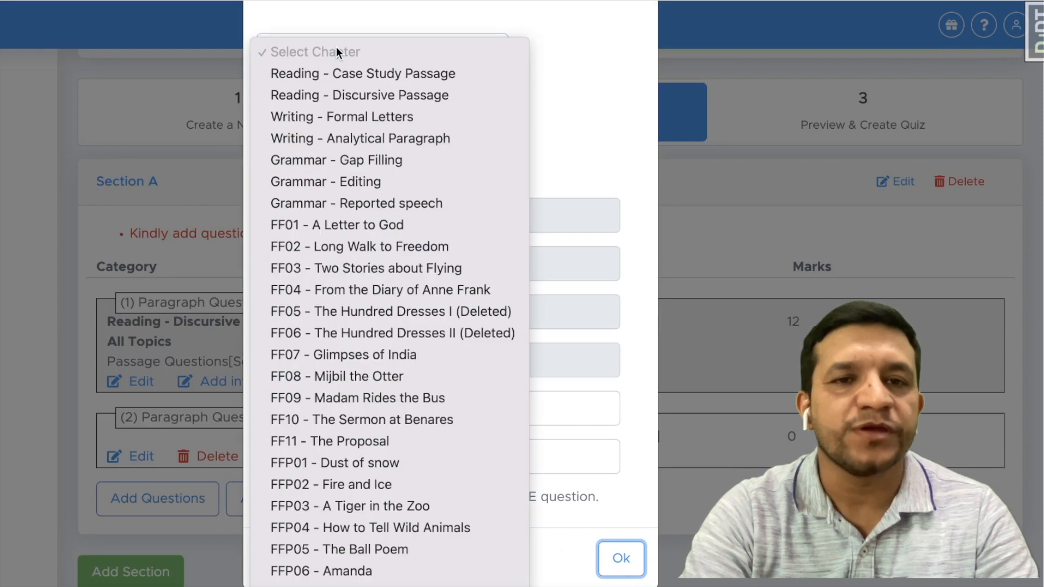
{"action": "left_click", "coordinate": [376, 77]}
{"action": "left_click", "coordinate": [344, 110]}
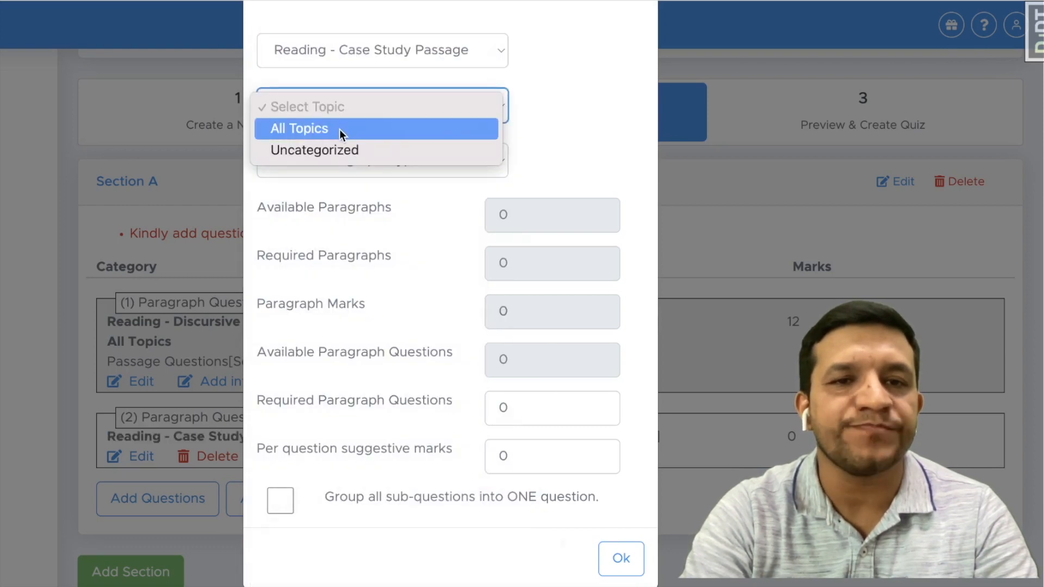
{"action": "left_click", "coordinate": [339, 129]}
{"action": "left_click", "coordinate": [348, 162]}
{"action": "left_click", "coordinate": [366, 183]}
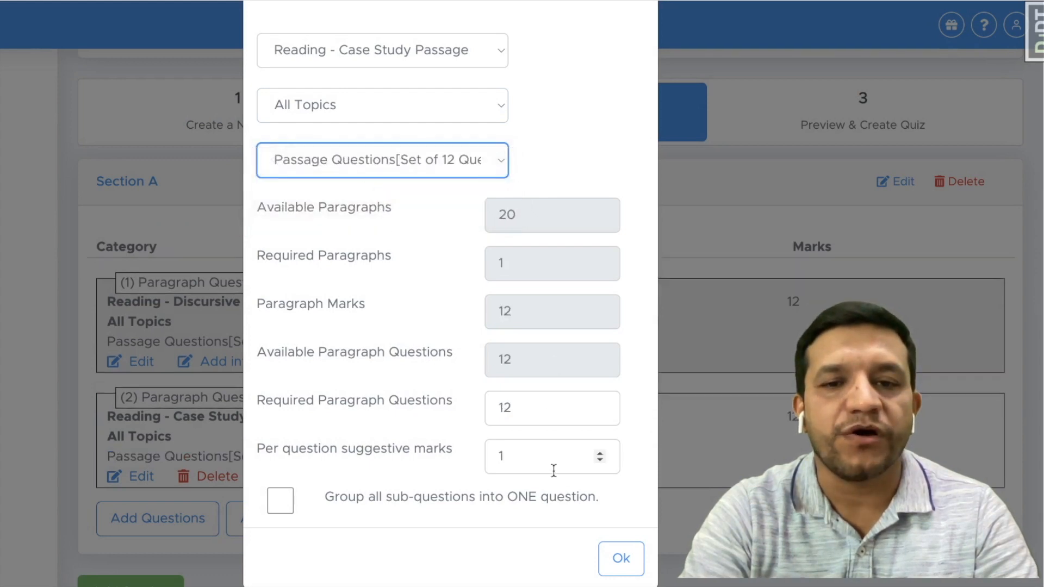
{"action": "left_click", "coordinate": [280, 501]}
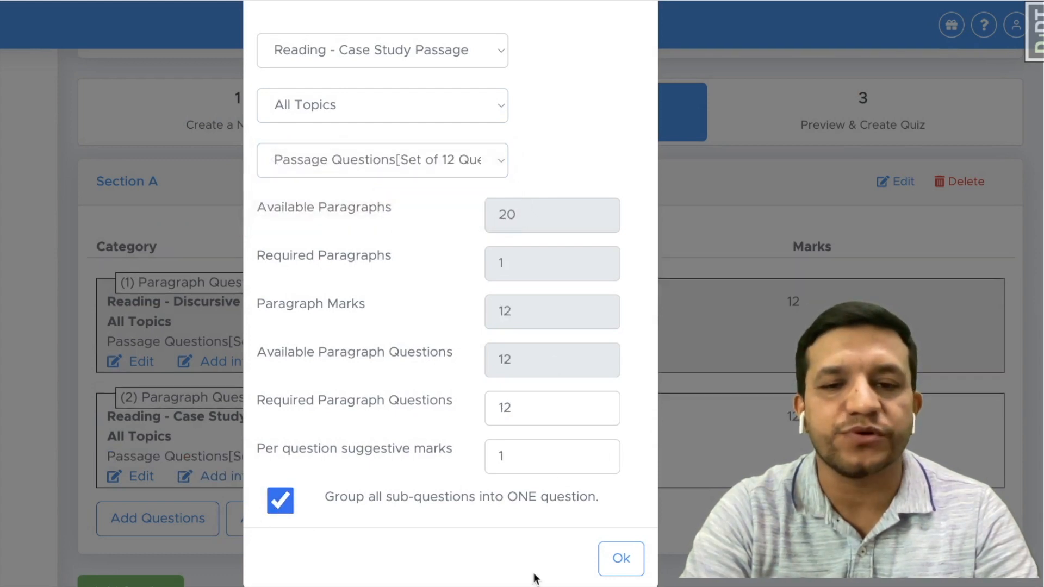
{"action": "left_click", "coordinate": [621, 559]}
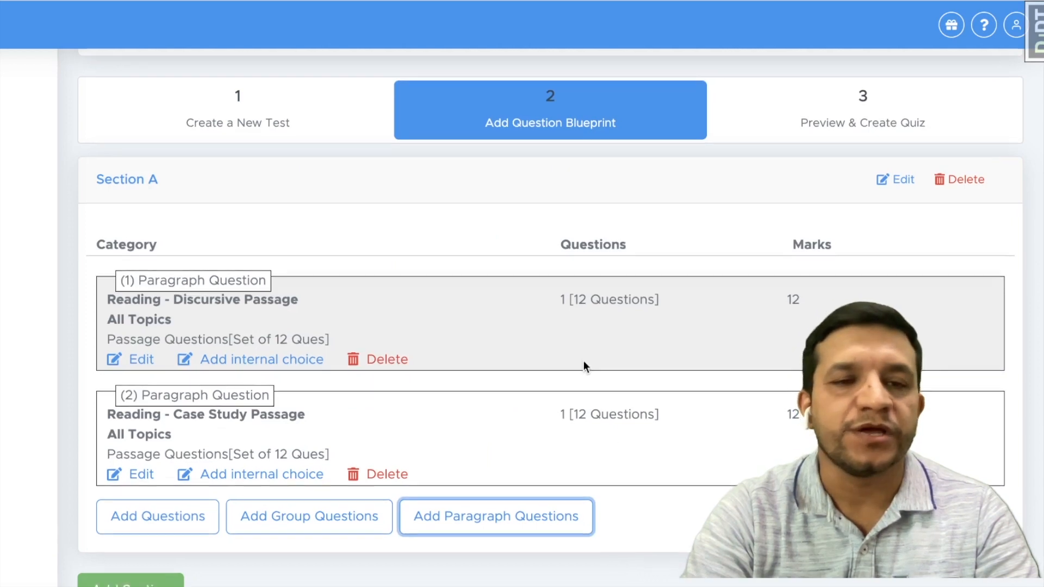
- Switch to the CBSE academic website and open the 2022-23 secondary syllabus for English - Language and Literature
{"action": "scroll", "coordinate": [413, 286], "scroll_direction": "down", "scroll_amount": 3}
{"action": "scroll", "coordinate": [358, 286], "scroll_direction": "up", "scroll_amount": 2}
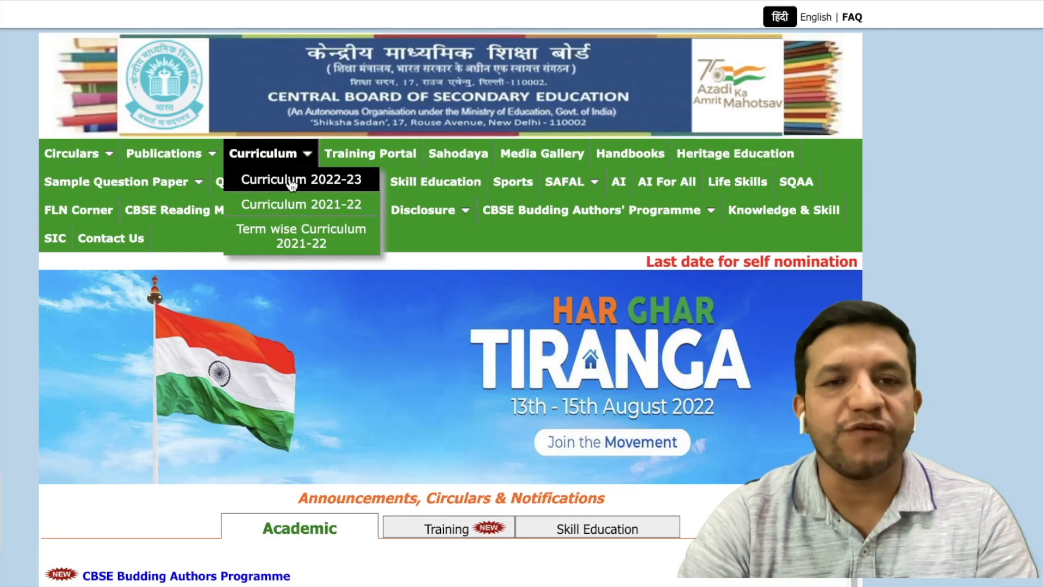
{"action": "left_click", "coordinate": [289, 179]}
{"action": "left_click", "coordinate": [292, 239]}
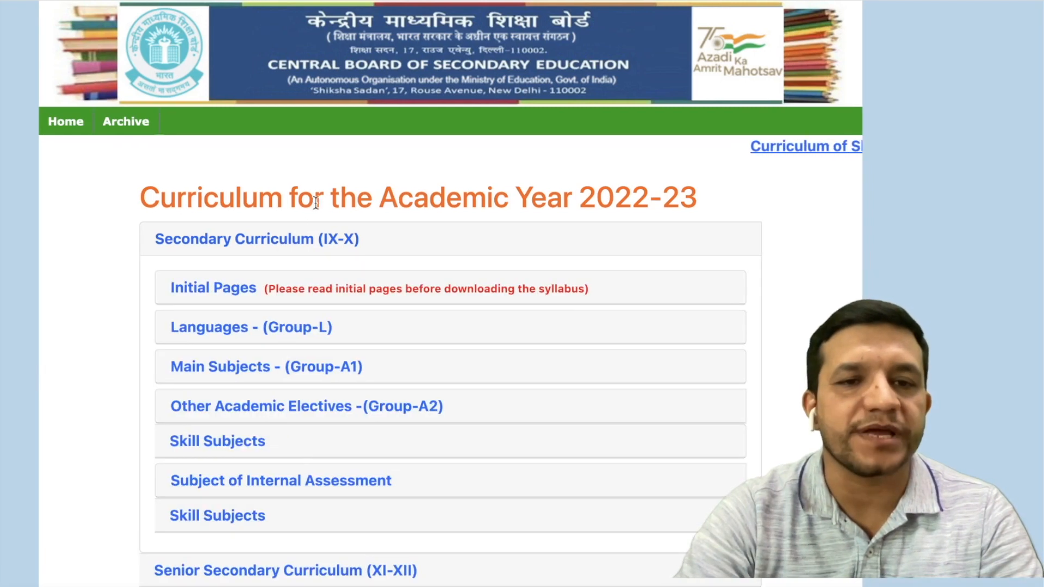
{"action": "scroll", "coordinate": [291, 242], "scroll_direction": "down", "scroll_amount": 1}
{"action": "left_click", "coordinate": [248, 309]}
{"action": "scroll", "coordinate": [478, 327], "scroll_direction": "down", "scroll_amount": 4}
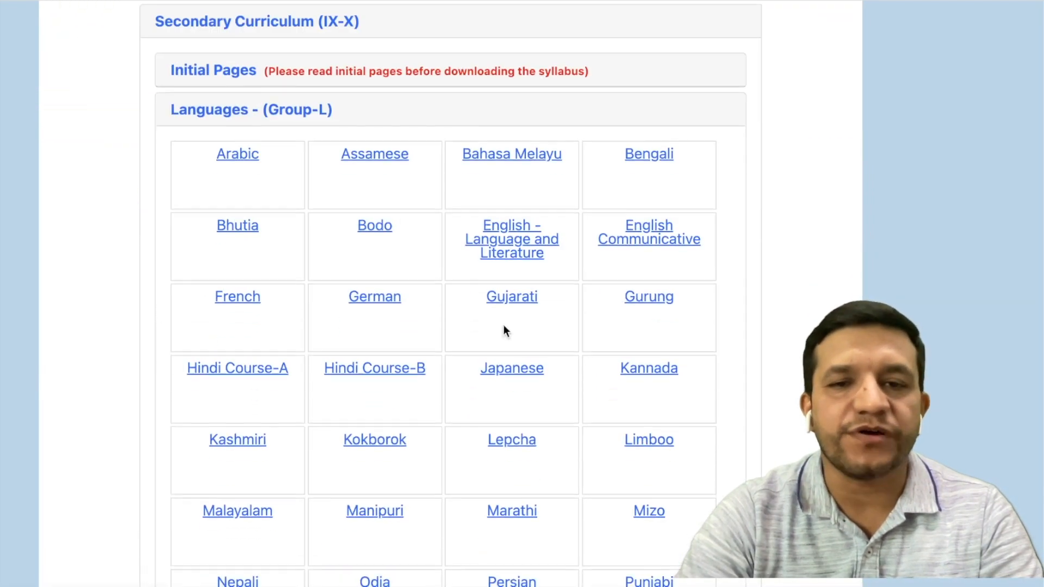
{"action": "left_click", "coordinate": [509, 254]}
- Examine the syllabus PDF's Section A requirements for the discursive and case-based passages, continuing to the grammar and creative writing sections
{"action": "scroll", "coordinate": [402, 233], "scroll_direction": "down", "scroll_amount": 6}
{"action": "scroll", "coordinate": [413, 229], "scroll_direction": "down", "scroll_amount": 20}
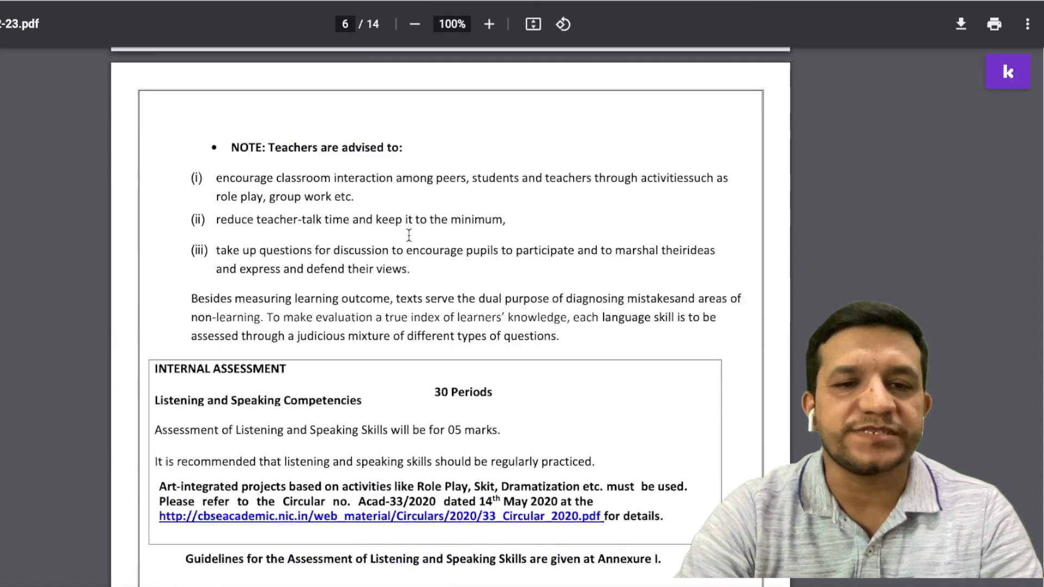
{"action": "scroll", "coordinate": [411, 239], "scroll_direction": "down", "scroll_amount": 20}
{"action": "scroll", "coordinate": [412, 250], "scroll_direction": "up", "scroll_amount": 15}
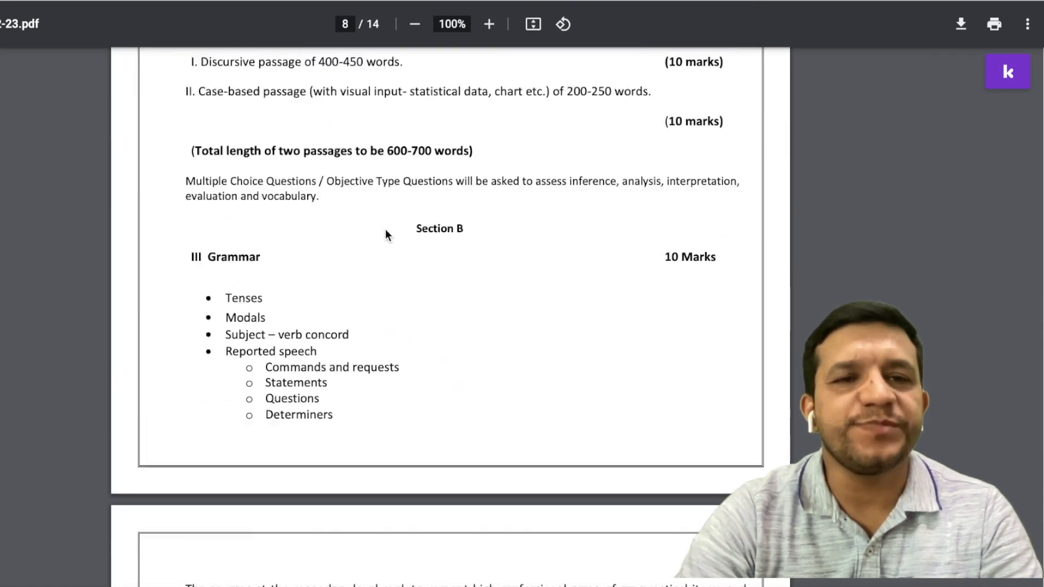
{"action": "left_click_drag", "start_coordinate": [213, 266], "coordinate": [385, 248]}
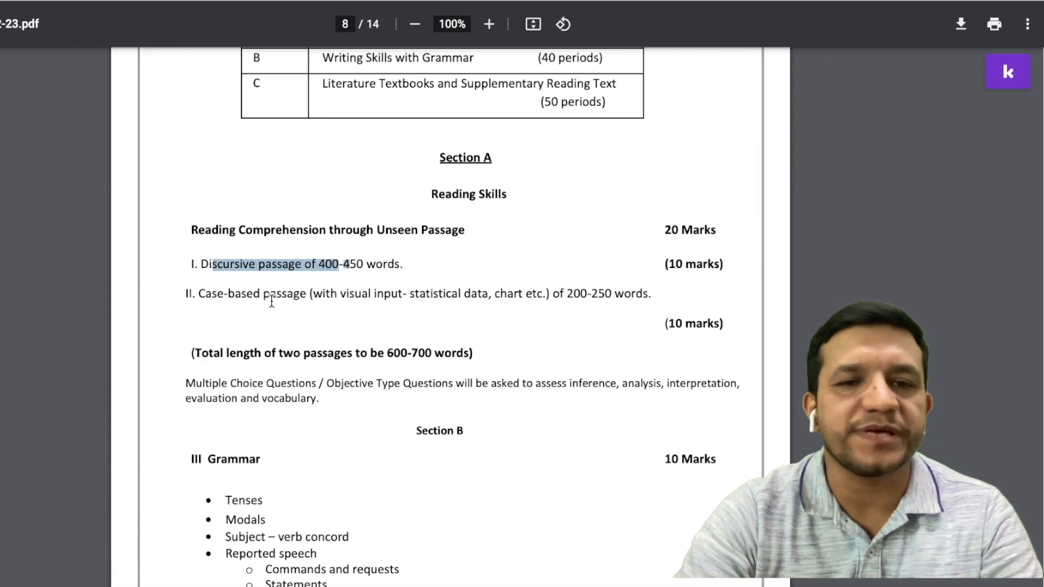
{"action": "left_click", "coordinate": [269, 298]}
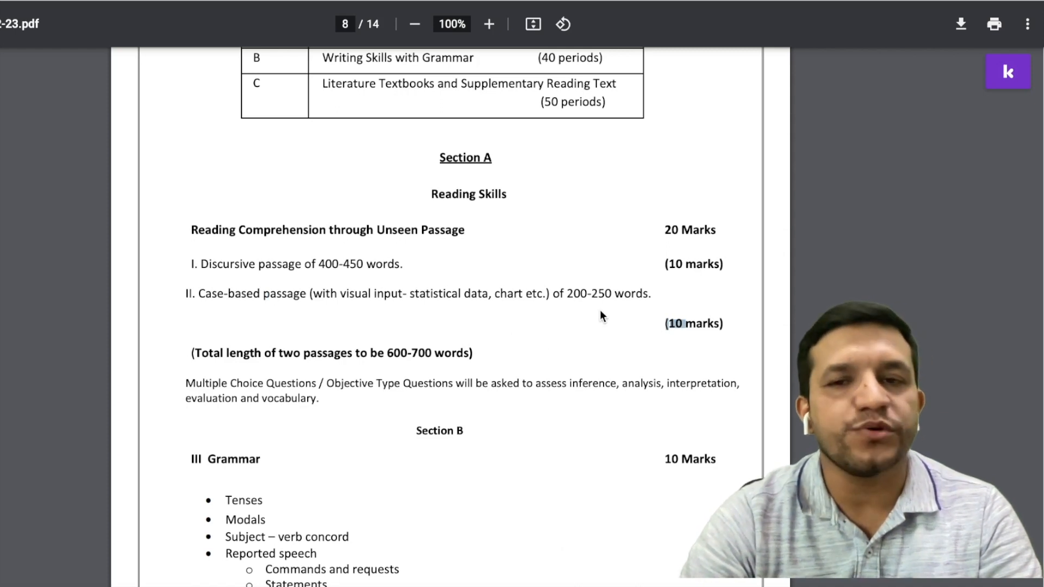
{"action": "left_click_drag", "start_coordinate": [466, 294], "coordinate": [581, 289]}
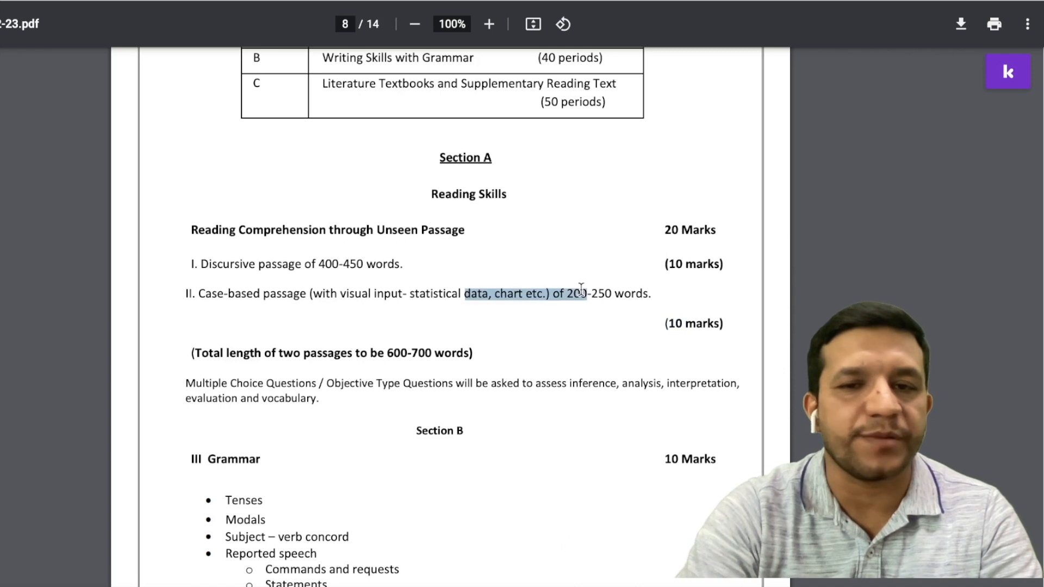
{"action": "scroll", "coordinate": [488, 335], "scroll_direction": "down", "scroll_amount": 9}
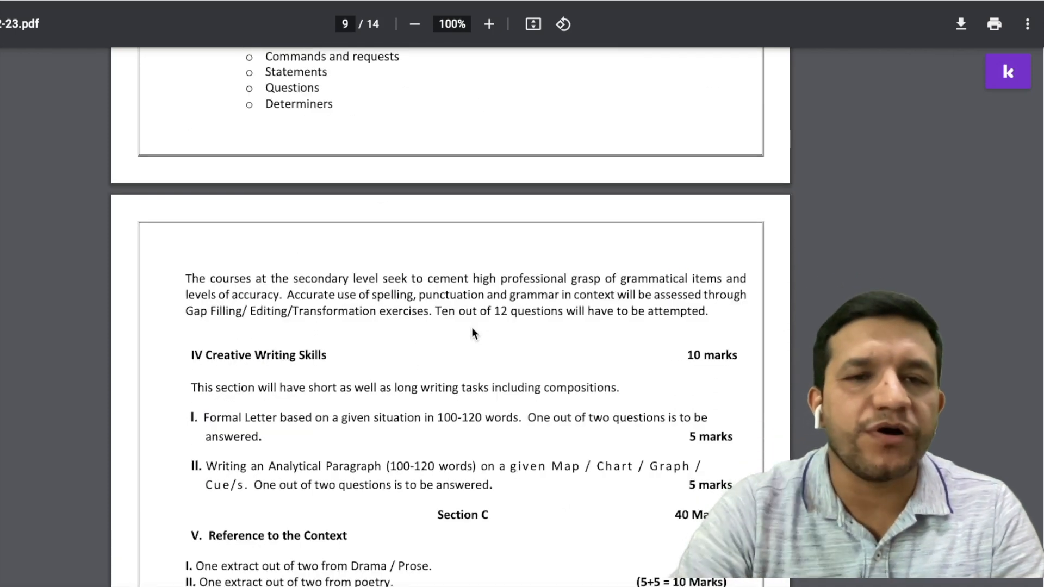
- Examine the syllabus PDF's grammar exercise types, from gap filling and editing to transformation, and the number of questions to attempt
{"action": "scroll", "coordinate": [385, 284], "scroll_direction": "up", "scroll_amount": 1}
{"action": "scroll", "coordinate": [245, 307], "scroll_direction": "down", "scroll_amount": 1}
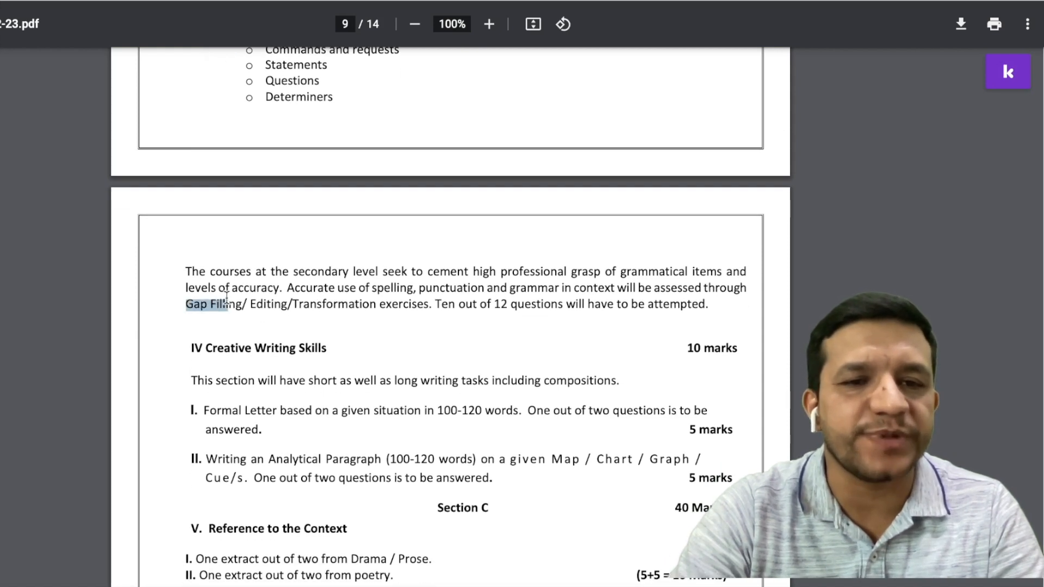
{"action": "left_click_drag", "start_coordinate": [234, 300], "coordinate": [284, 308]}
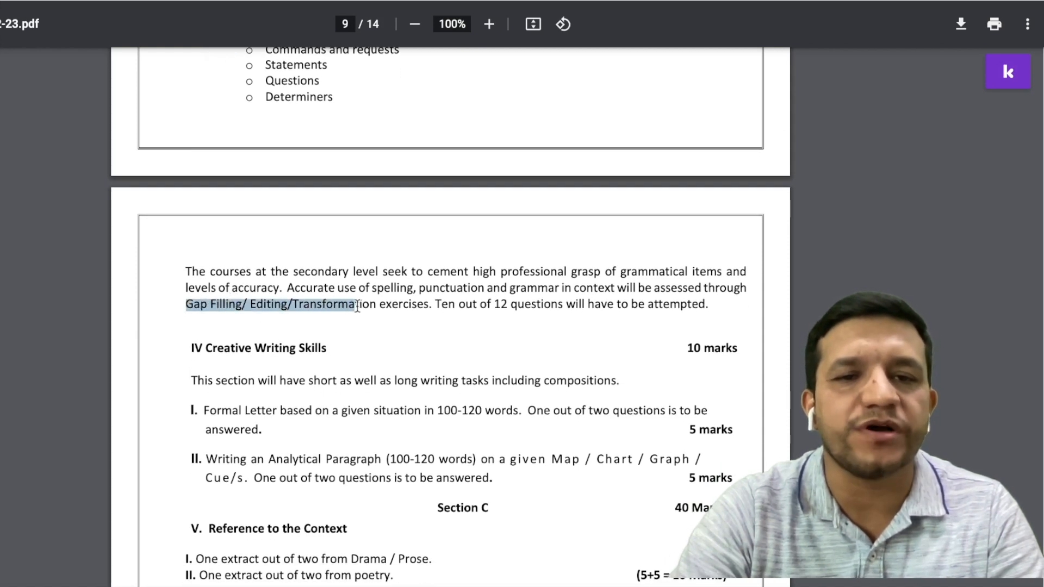
{"action": "left_click_drag", "start_coordinate": [352, 306], "coordinate": [429, 308]}
{"action": "left_click", "coordinate": [373, 335]}
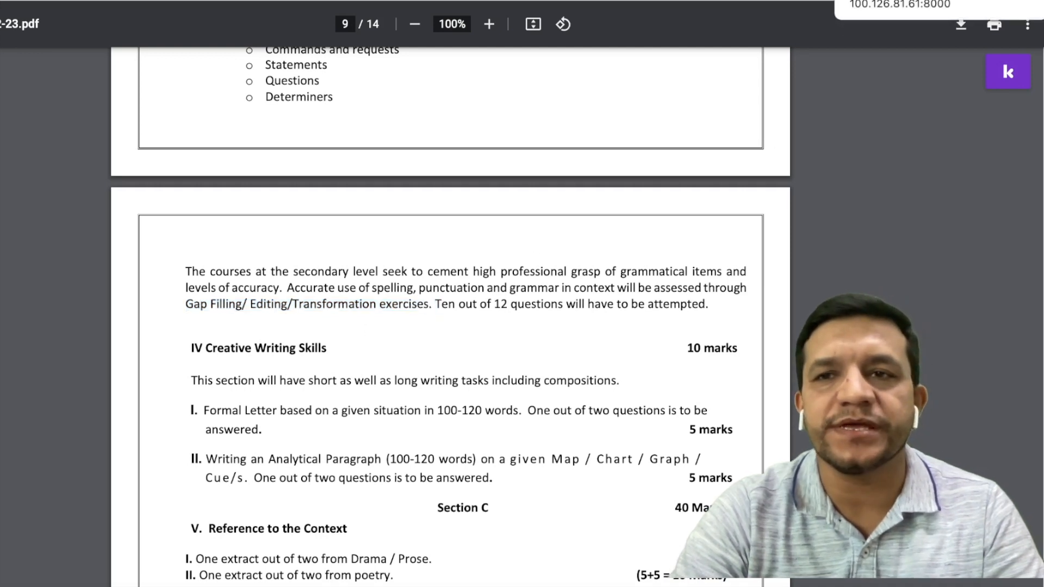
- Switch back to the myCBSEguide question paper blueprint and add Section B after Section A
{"action": "left_click", "coordinate": [891, 1]}
{"action": "scroll", "coordinate": [416, 244], "scroll_direction": "down", "scroll_amount": 3}
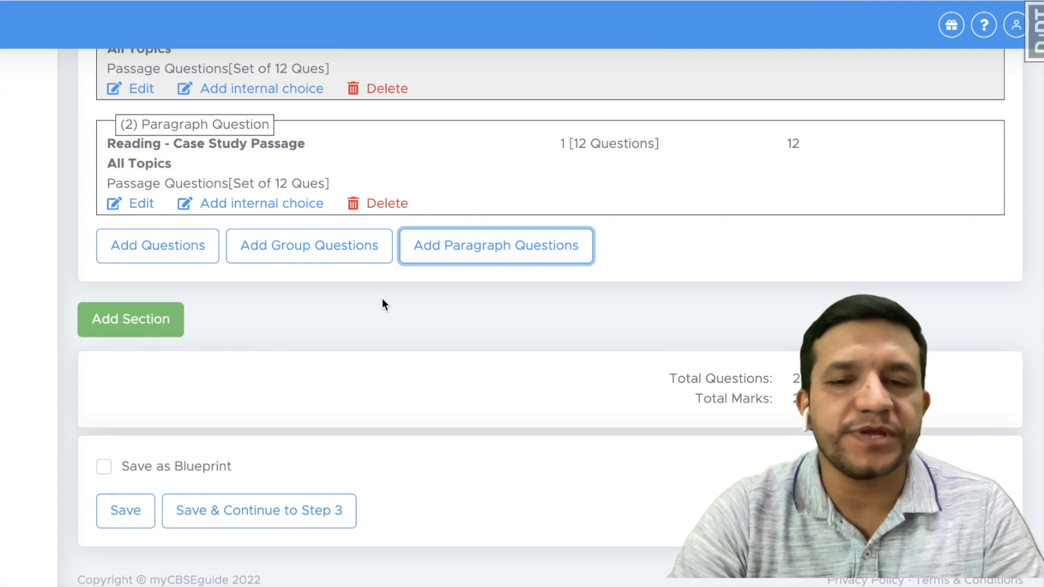
{"action": "left_click", "coordinate": [130, 321]}
- Add a Grammar - Gap Filling paragraph question to Section B with All Topics and the 4-question paragraph set, grouping its sub-questions into one
{"action": "scroll", "coordinate": [126, 254], "scroll_direction": "down", "scroll_amount": 1}
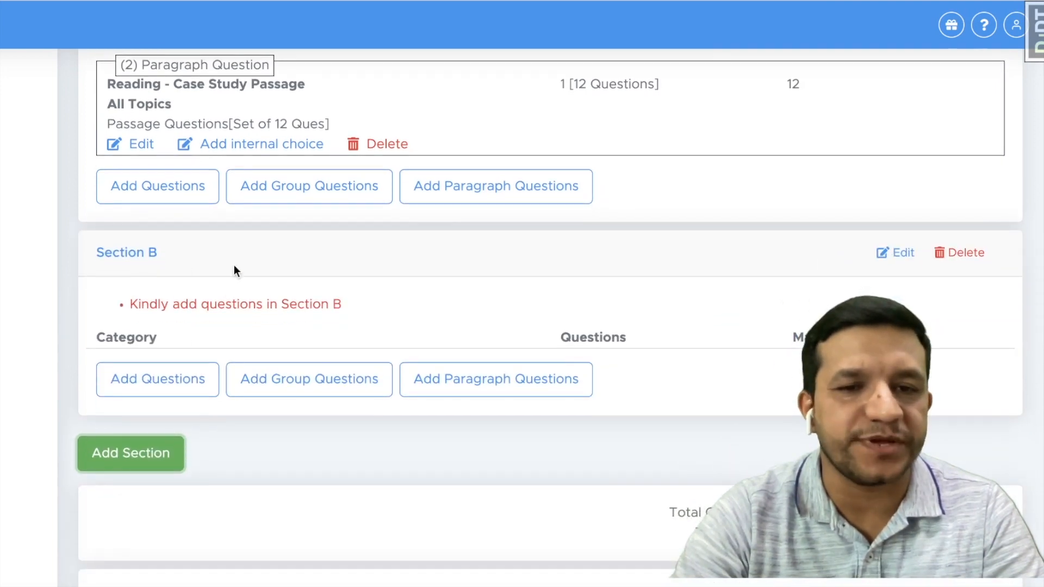
{"action": "scroll", "coordinate": [471, 337], "scroll_direction": "down", "scroll_amount": 1}
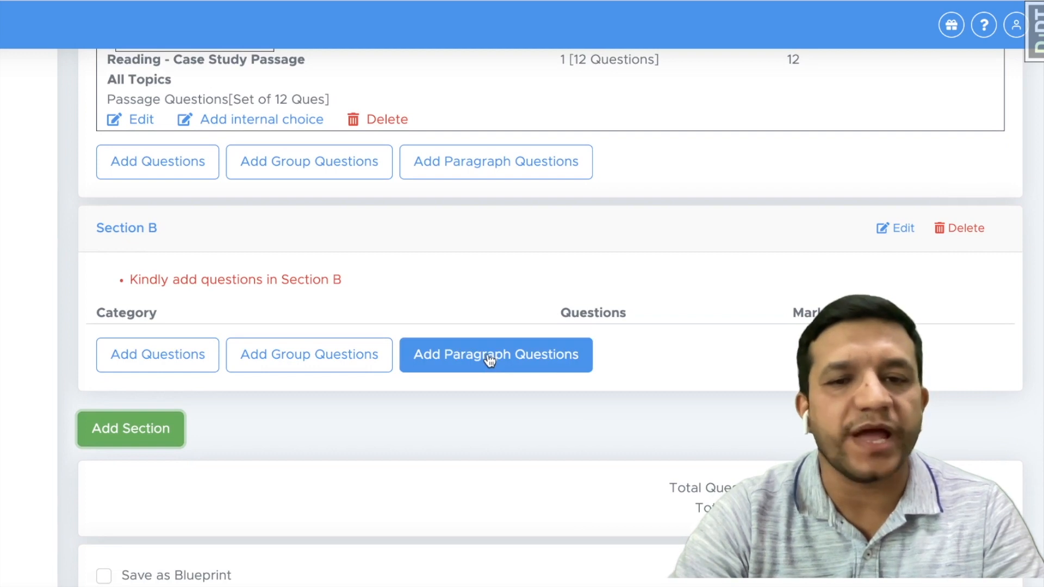
{"action": "left_click", "coordinate": [489, 359]}
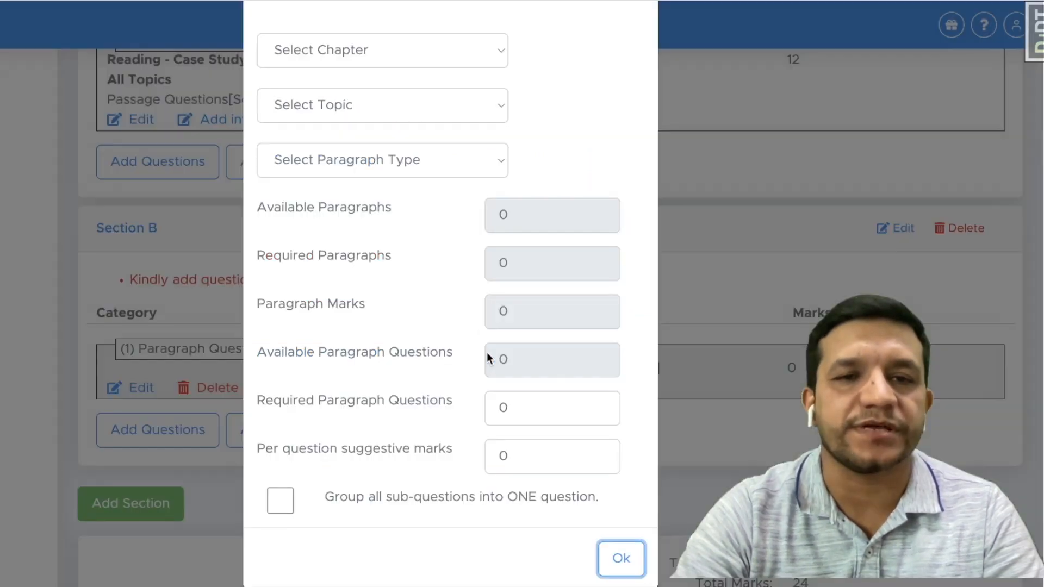
{"action": "left_click", "coordinate": [332, 61]}
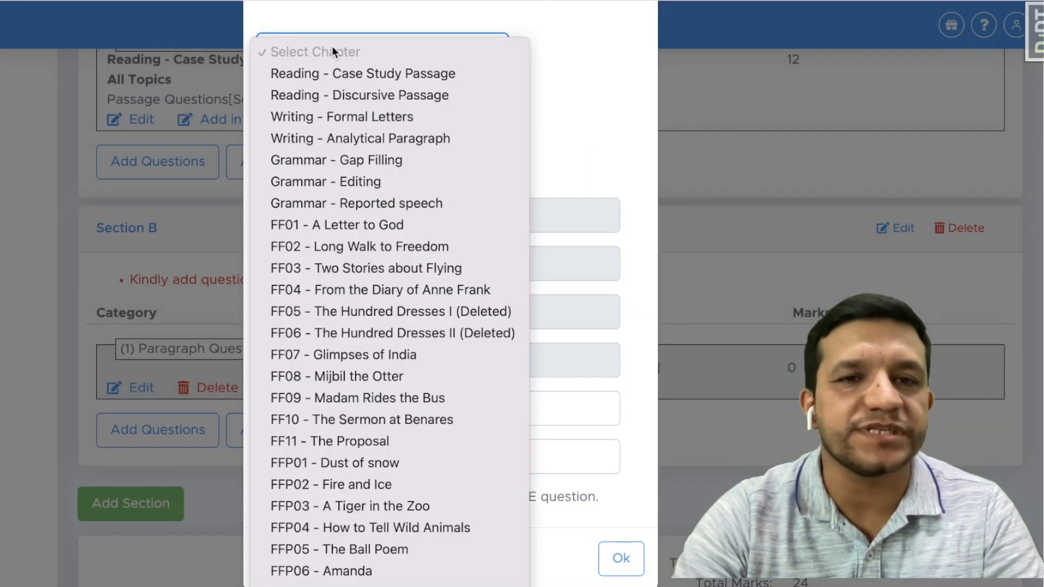
{"action": "left_click", "coordinate": [366, 162]}
{"action": "left_click", "coordinate": [302, 109]}
{"action": "left_click", "coordinate": [304, 129]}
{"action": "left_click", "coordinate": [334, 168]}
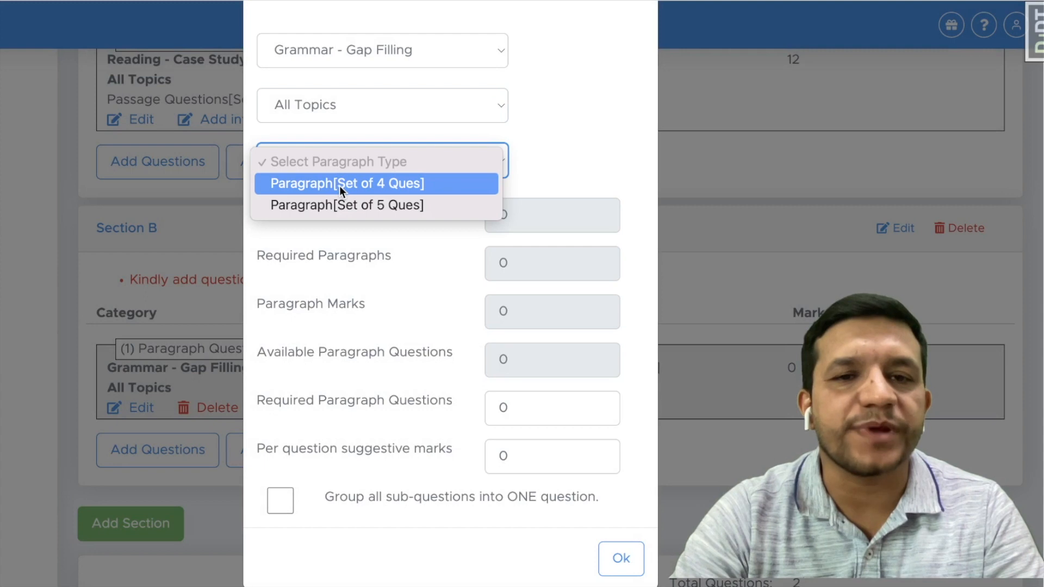
{"action": "left_click", "coordinate": [340, 185]}
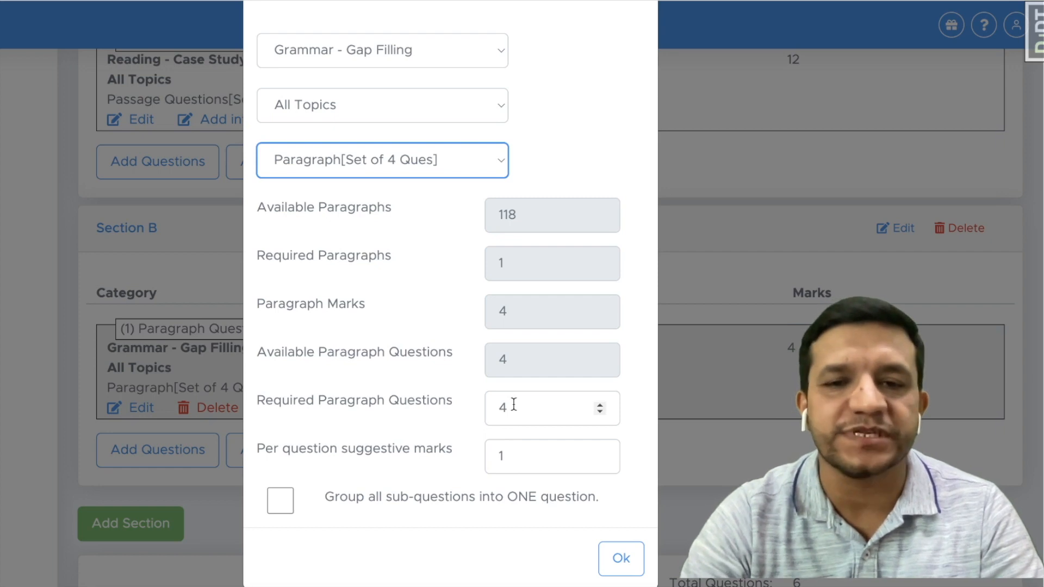
{"action": "left_click", "coordinate": [282, 501]}
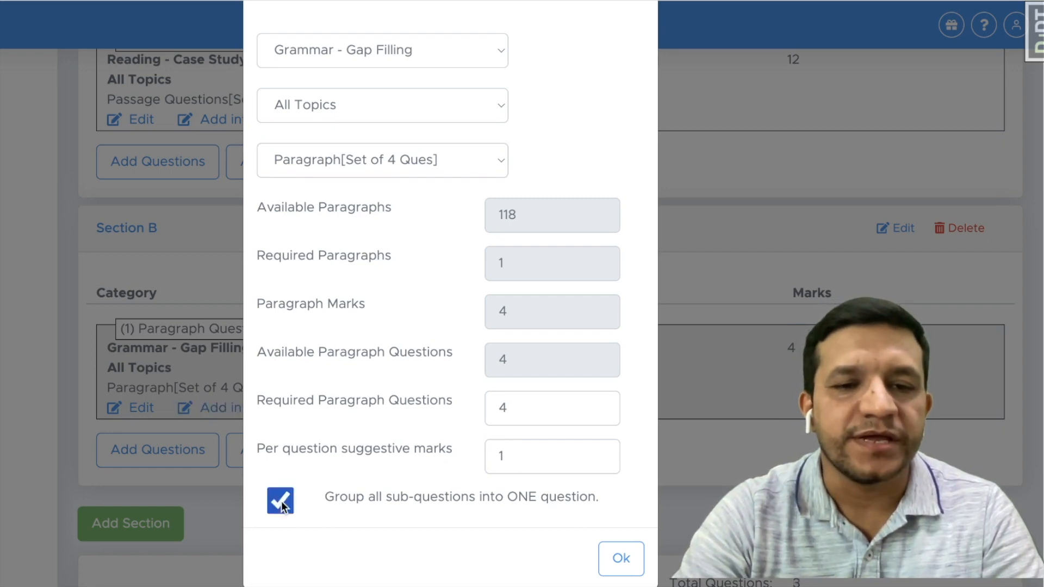
{"action": "left_click", "coordinate": [622, 560]}
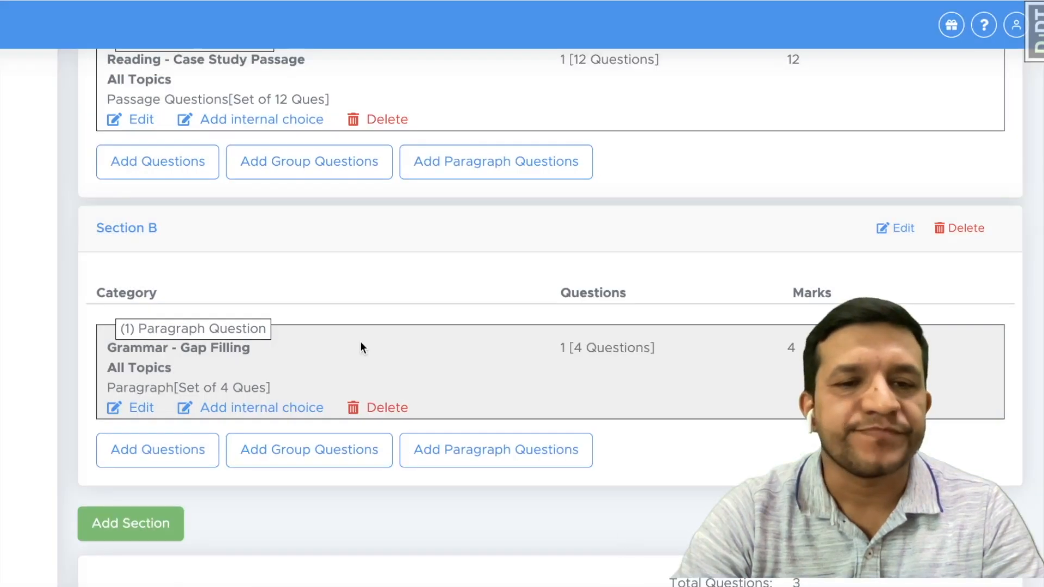
- Add a Grammar - Editing paragraph question to Section B with All Topics and the 4-question paragraph set, grouping its sub-questions into one
{"action": "scroll", "coordinate": [356, 326], "scroll_direction": "down", "scroll_amount": 3}
{"action": "left_click", "coordinate": [485, 312]}
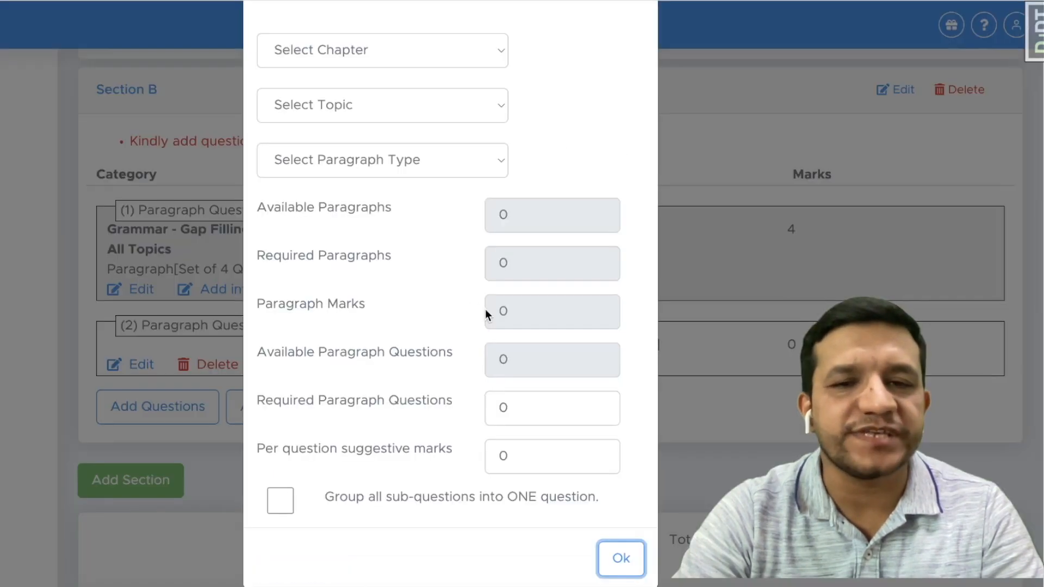
{"action": "left_click", "coordinate": [334, 51]}
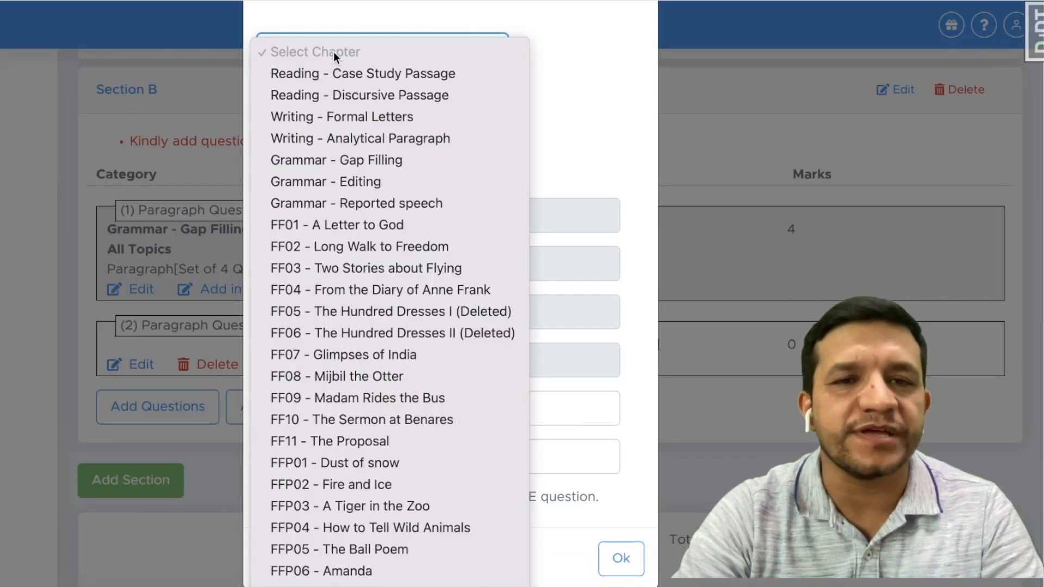
{"action": "left_click", "coordinate": [373, 185]}
{"action": "left_click", "coordinate": [326, 105]}
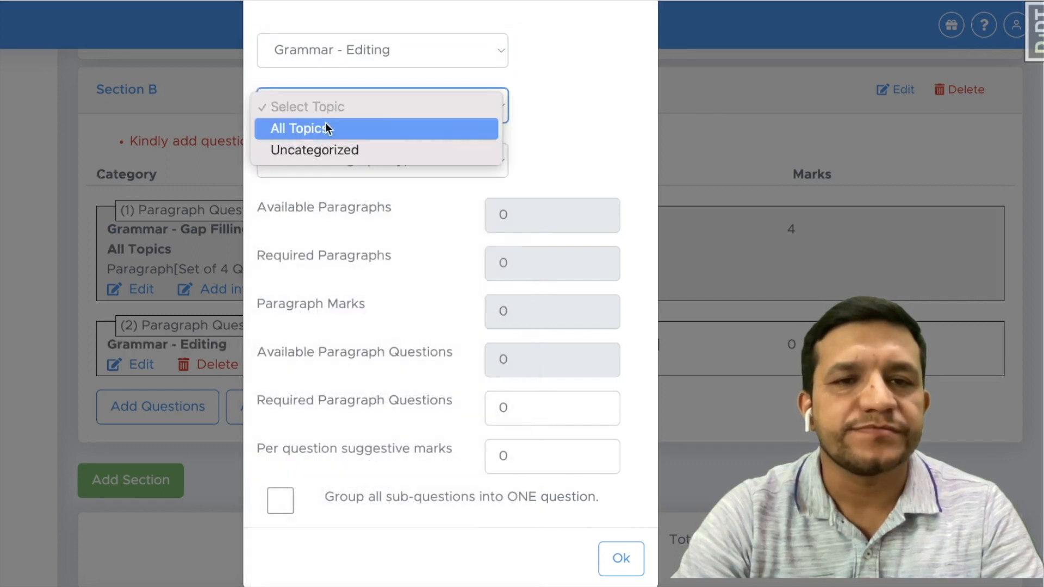
{"action": "left_click", "coordinate": [326, 127]}
{"action": "left_click", "coordinate": [326, 162]}
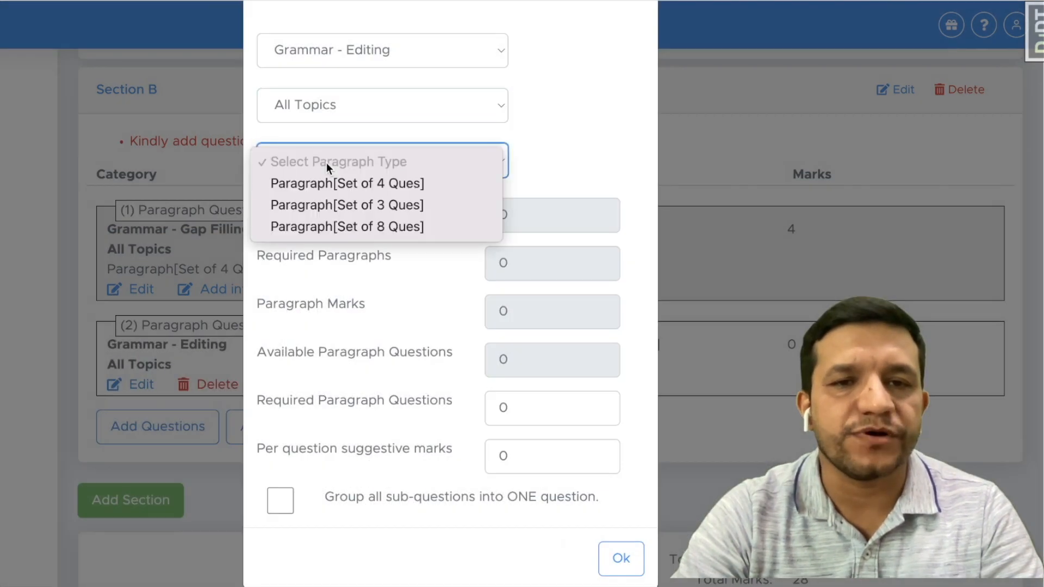
{"action": "left_click", "coordinate": [346, 185]}
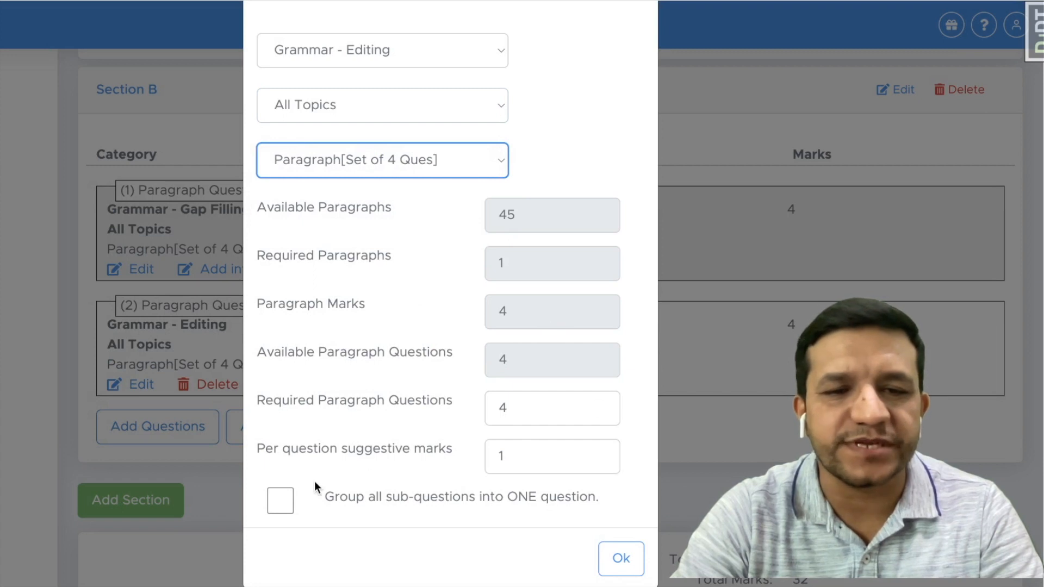
{"action": "left_click", "coordinate": [276, 502]}
{"action": "left_click", "coordinate": [621, 557]}
- Add a Grammar - Reported speech paragraph question to Section B with All Topics and the 4-question paragraph set, grouping its sub-questions into one
{"action": "scroll", "coordinate": [438, 350], "scroll_direction": "down", "scroll_amount": 1}
{"action": "scroll", "coordinate": [439, 348], "scroll_direction": "down", "scroll_amount": 1}
{"action": "left_click", "coordinate": [529, 344]}
{"action": "left_click", "coordinate": [384, 47]}
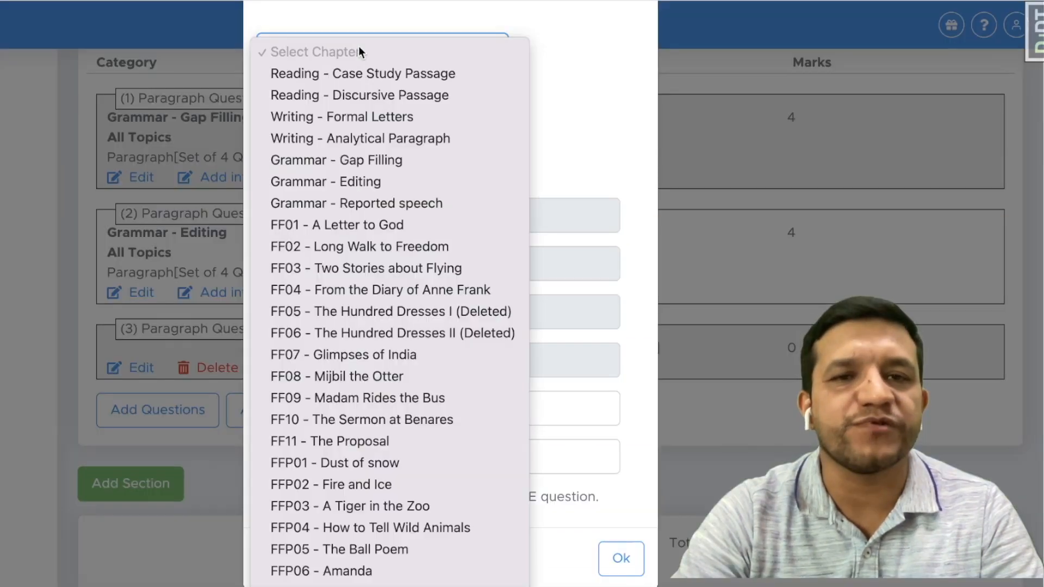
{"action": "left_click", "coordinate": [348, 205]}
{"action": "left_click", "coordinate": [380, 105]}
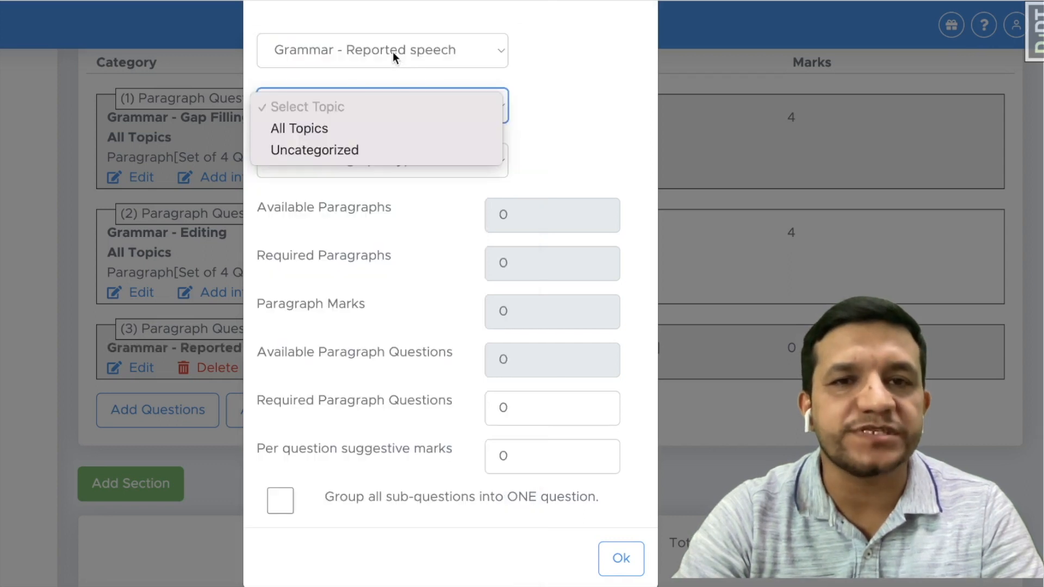
{"action": "left_click", "coordinate": [313, 127]}
{"action": "left_click", "coordinate": [346, 160]}
{"action": "left_click", "coordinate": [360, 184]}
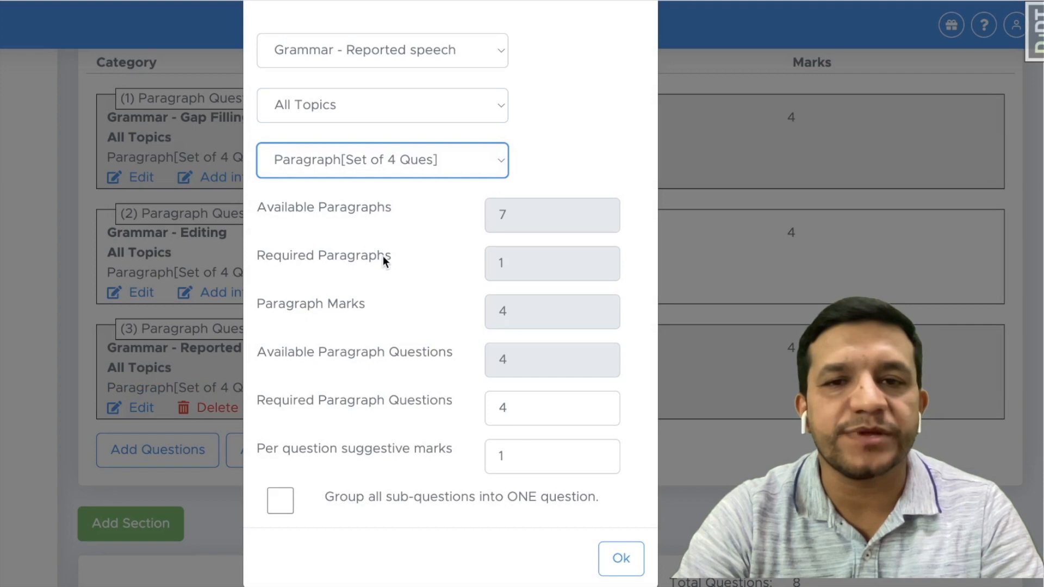
{"action": "left_click", "coordinate": [376, 166]}
{"action": "key", "text": "Escape"}
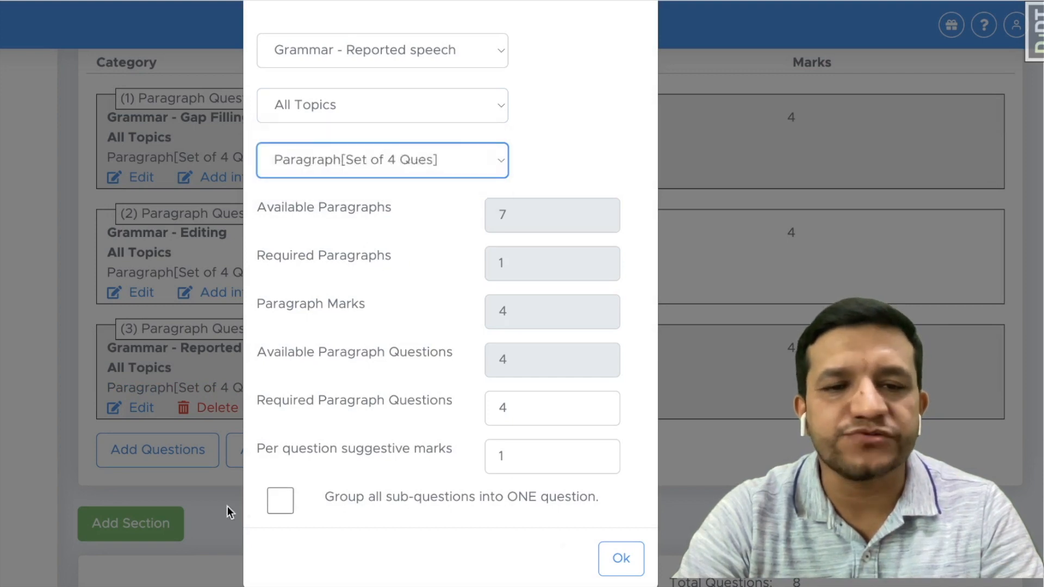
{"action": "left_click", "coordinate": [282, 500]}
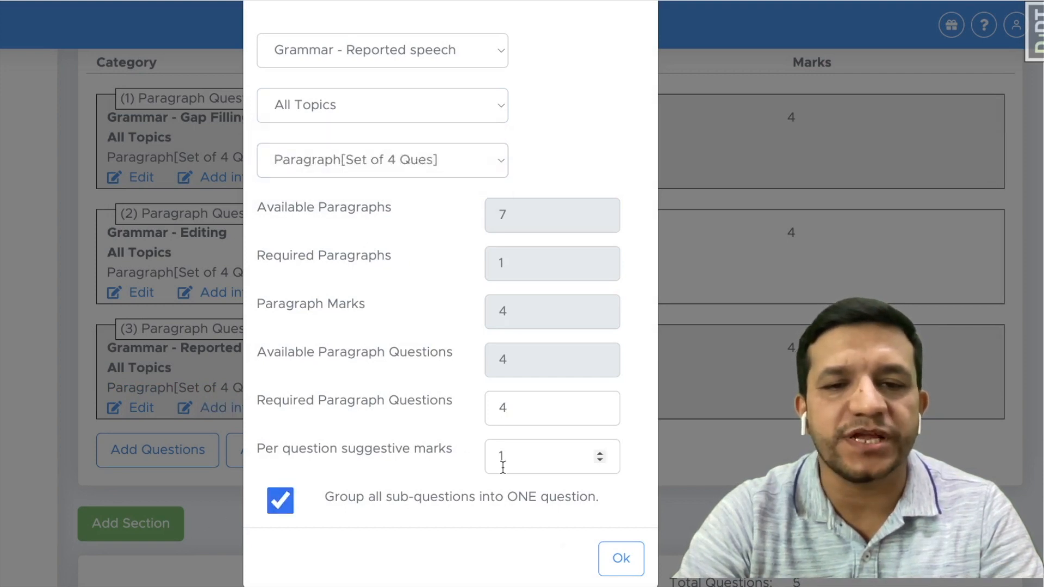
{"action": "left_click", "coordinate": [621, 559]}
- Review the blueprint's paragraph questions and marks in Sections A and B
{"action": "scroll", "coordinate": [458, 299], "scroll_direction": "up", "scroll_amount": 4}
{"action": "scroll", "coordinate": [297, 298], "scroll_direction": "down", "scroll_amount": 3}
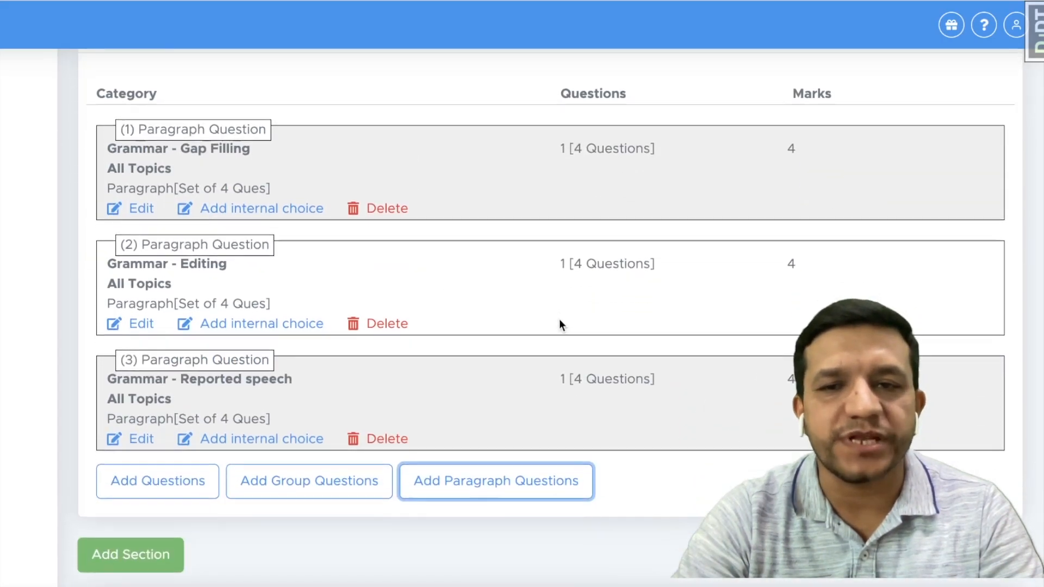
{"action": "scroll", "coordinate": [639, 340], "scroll_direction": "down", "scroll_amount": 2}
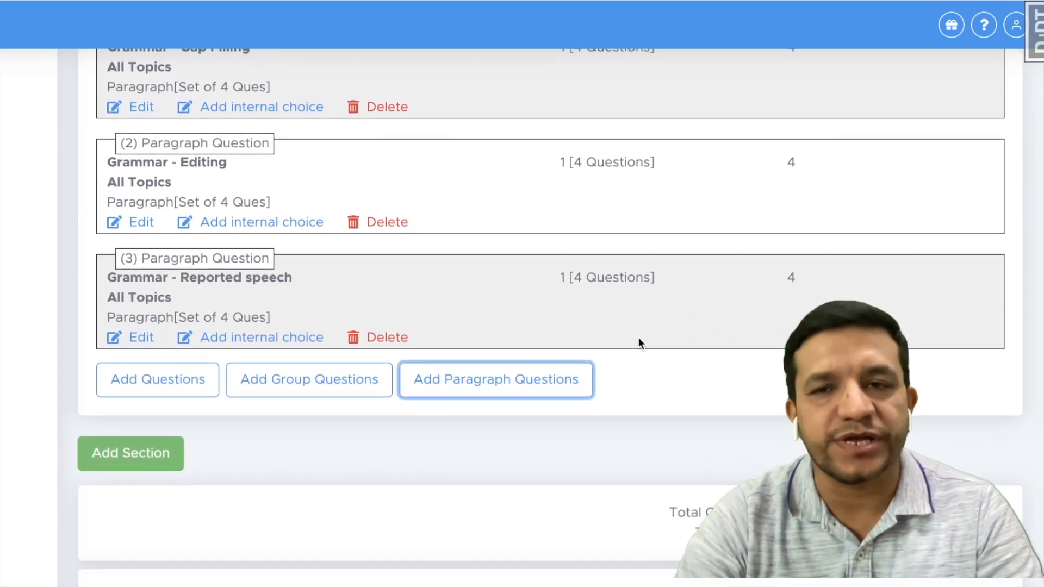
{"action": "scroll", "coordinate": [639, 342], "scroll_direction": "up", "scroll_amount": 5}
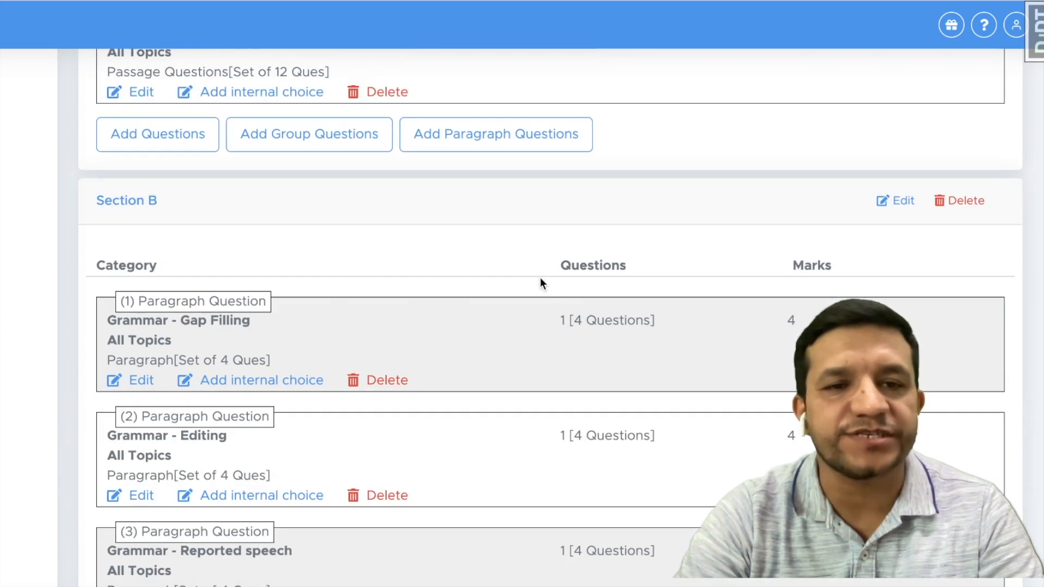
{"action": "scroll", "coordinate": [540, 280], "scroll_direction": "up", "scroll_amount": 6}
{"action": "scroll", "coordinate": [529, 256], "scroll_direction": "down", "scroll_amount": 11}
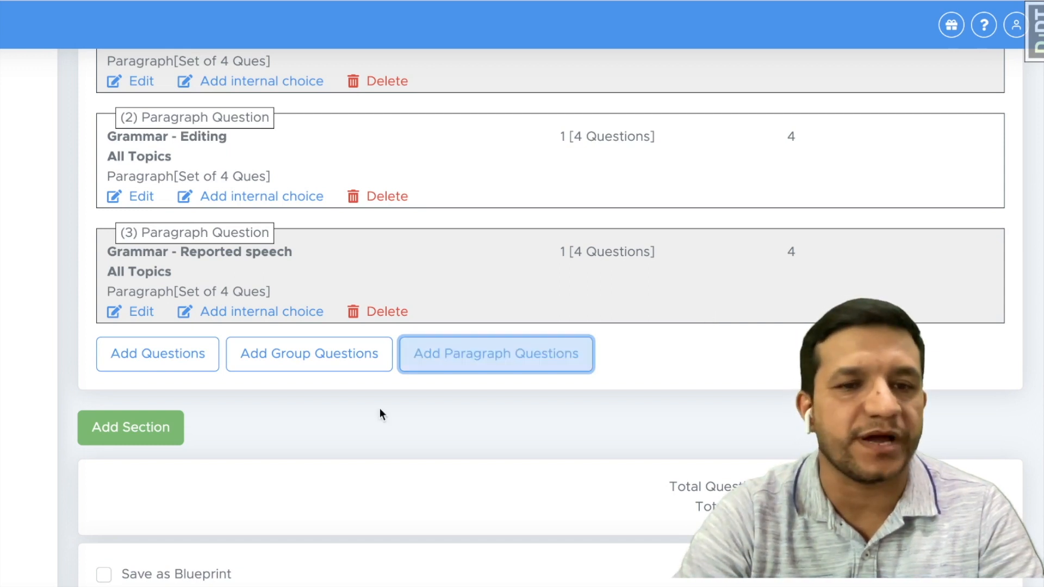
{"action": "key", "text": "ctrl+Tab"}
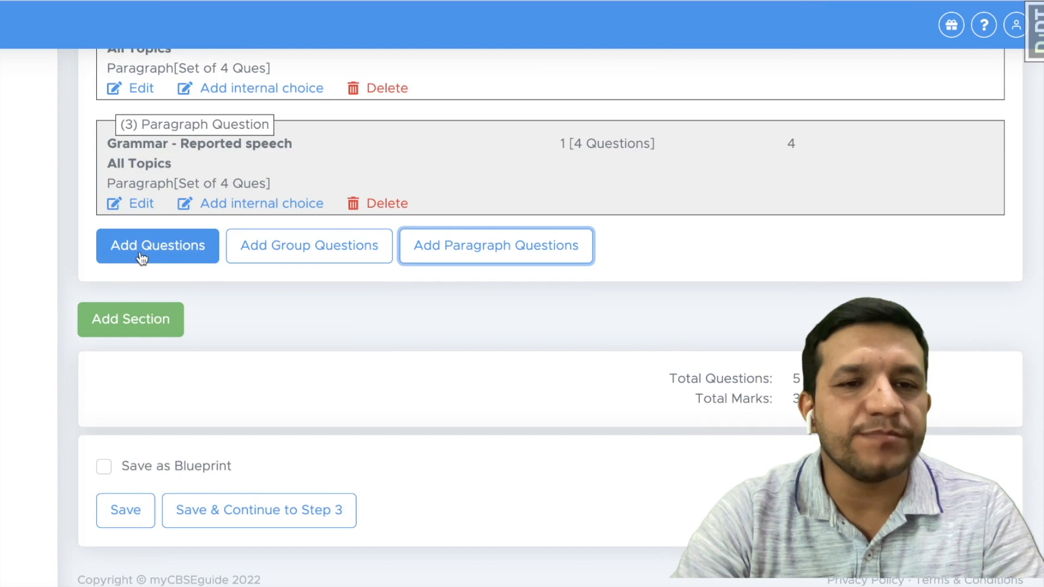
- Add one Writing - Formal Letters question to Section B with All Topics, type Subjective Question and weightage LA-2 (Long answer type-2)
{"action": "left_click", "coordinate": [141, 258]}
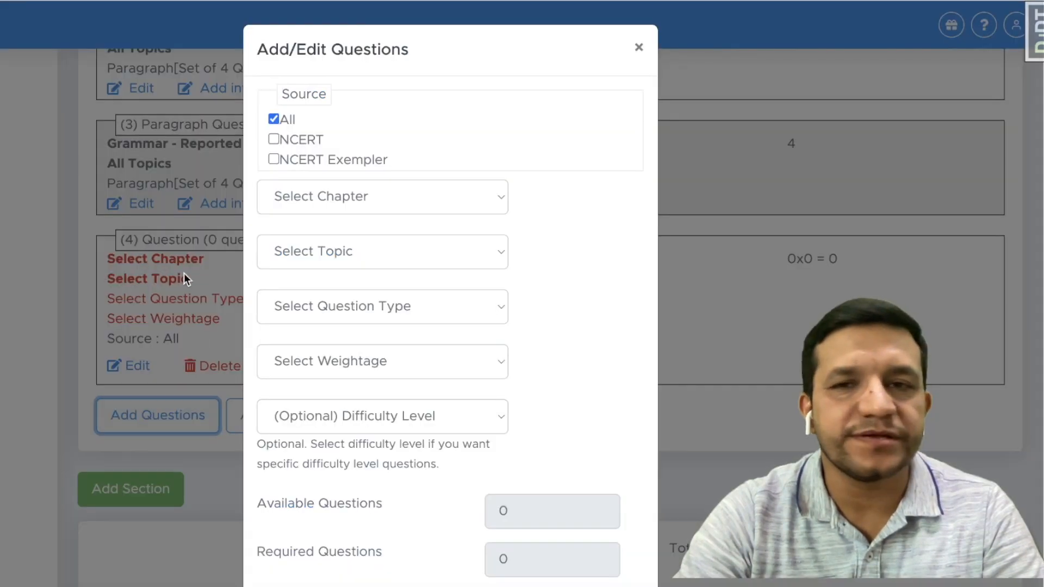
{"action": "left_click", "coordinate": [364, 198]}
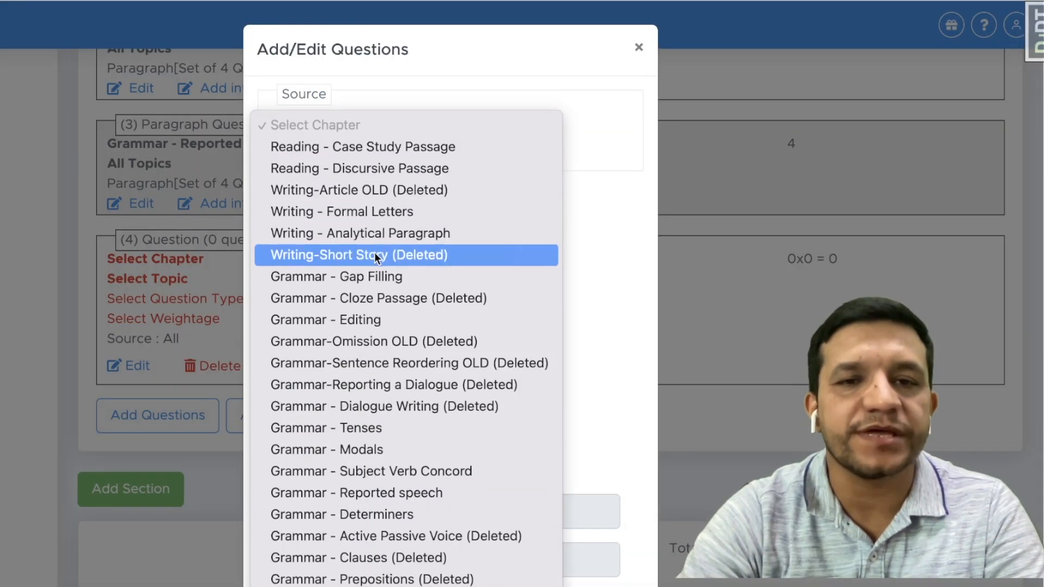
{"action": "left_click", "coordinate": [370, 211]}
{"action": "left_click", "coordinate": [330, 259]}
{"action": "left_click", "coordinate": [331, 276]}
{"action": "scroll", "coordinate": [370, 310], "scroll_direction": "down", "scroll_amount": 2}
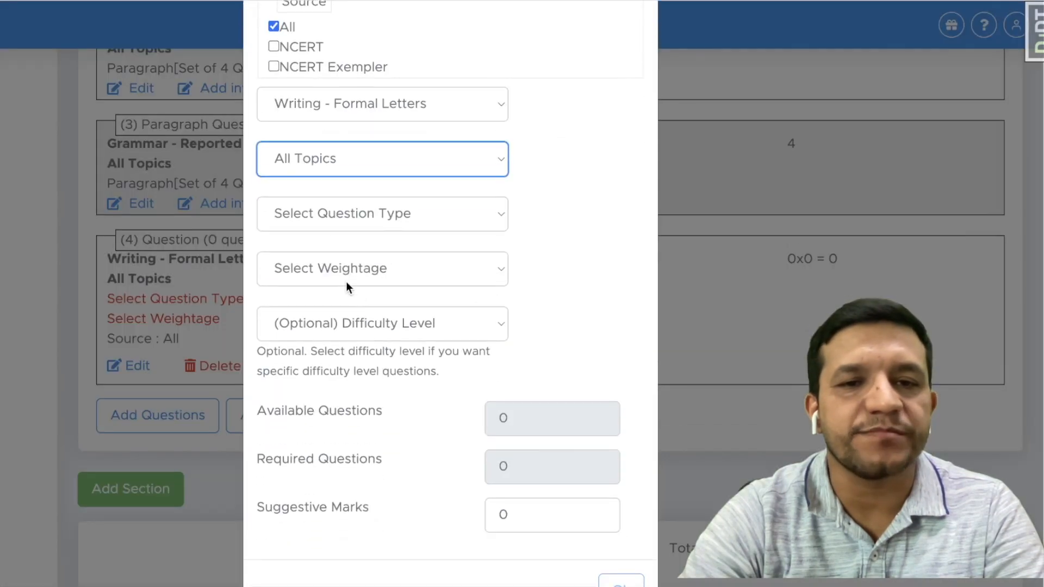
{"action": "left_click", "coordinate": [329, 216]}
{"action": "left_click", "coordinate": [331, 236]}
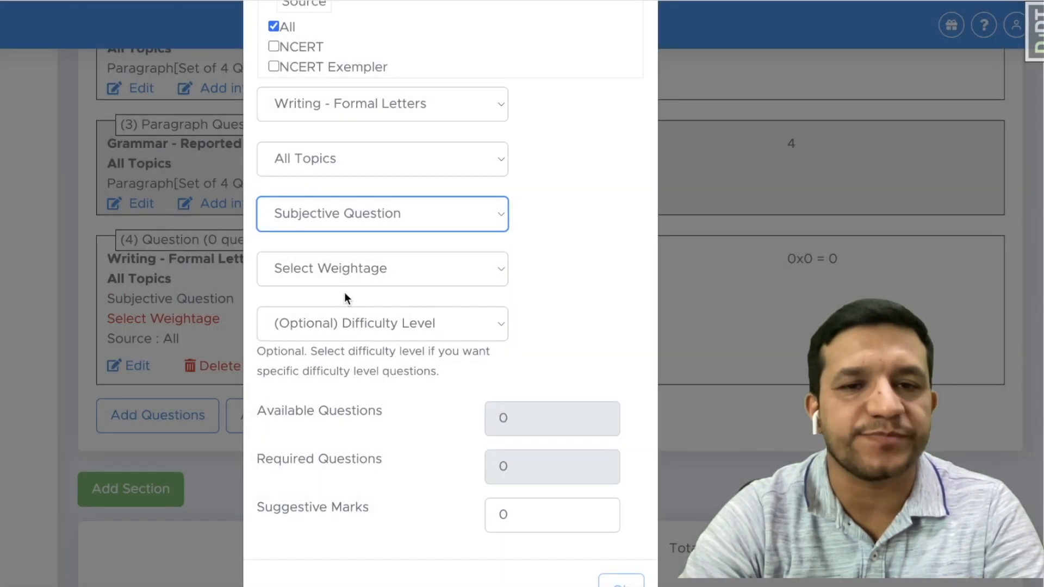
{"action": "left_click", "coordinate": [326, 267]}
{"action": "left_click", "coordinate": [334, 290]}
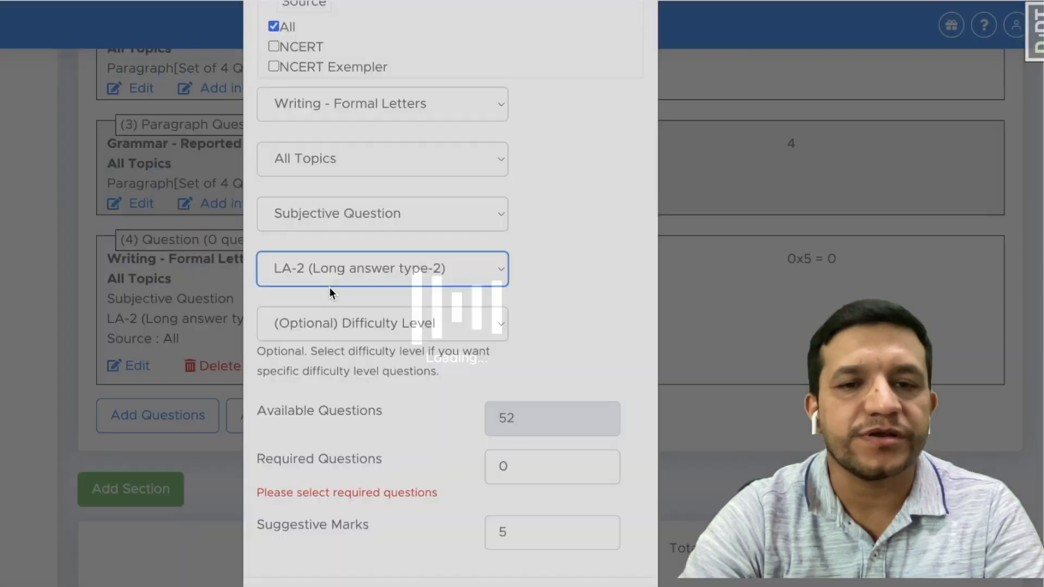
{"action": "scroll", "coordinate": [335, 292], "scroll_direction": "down", "scroll_amount": 1}
{"action": "left_click_drag", "start_coordinate": [506, 425], "coordinate": [478, 420]}
{"action": "type", "text": "1"}
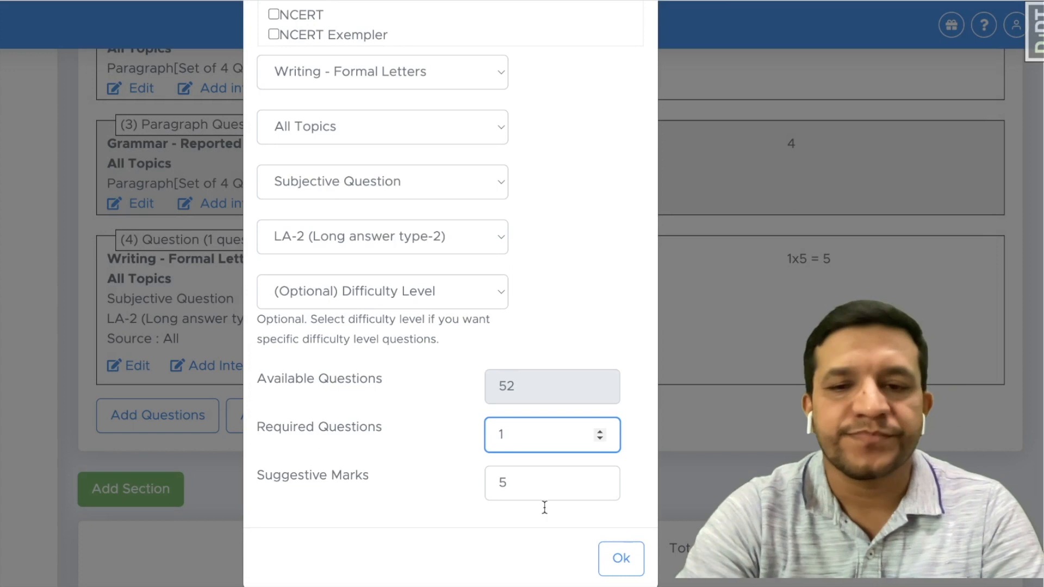
{"action": "left_click", "coordinate": [620, 558]}
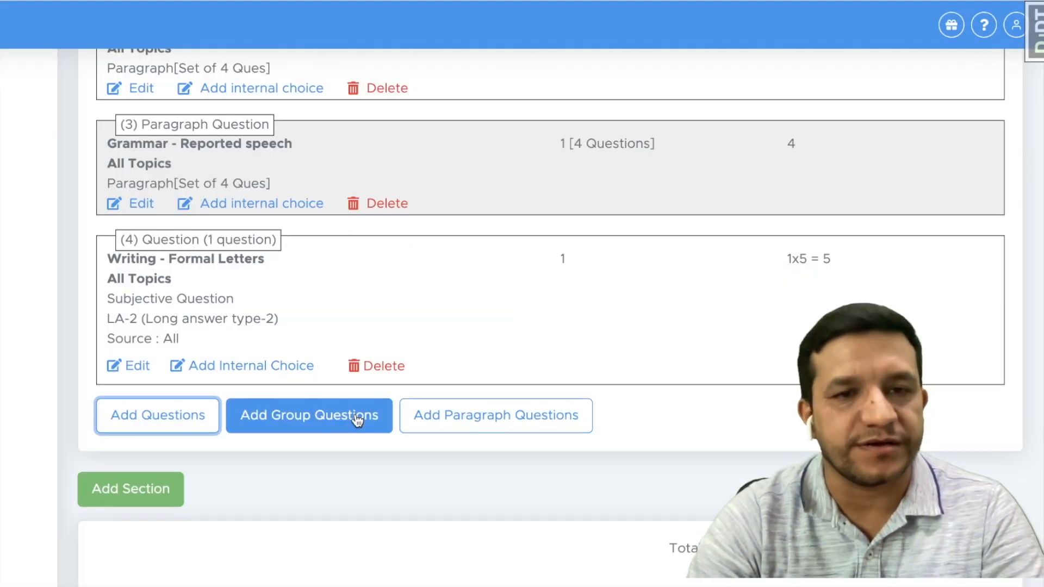
- Add an internal choice to the Writing - Formal Letters question, using Writing - Formal Letters, All Topics, Subjective Question and LA-2 (Long answer type-2)
{"action": "left_click", "coordinate": [261, 367]}
{"action": "left_click", "coordinate": [366, 71]}
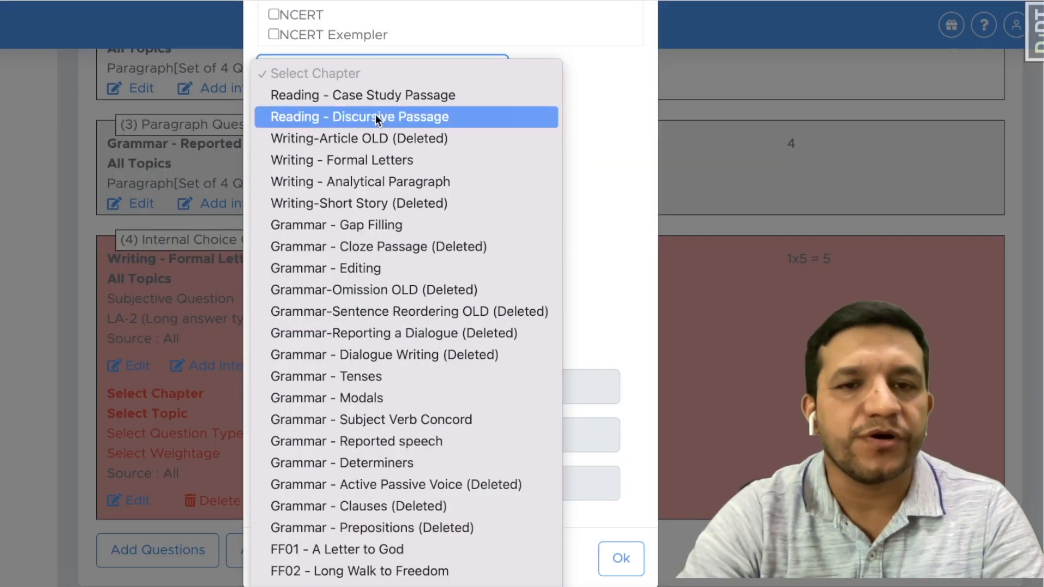
{"action": "left_click", "coordinate": [382, 160]}
{"action": "left_click", "coordinate": [344, 130]}
{"action": "left_click", "coordinate": [348, 151]}
{"action": "left_click", "coordinate": [348, 187]}
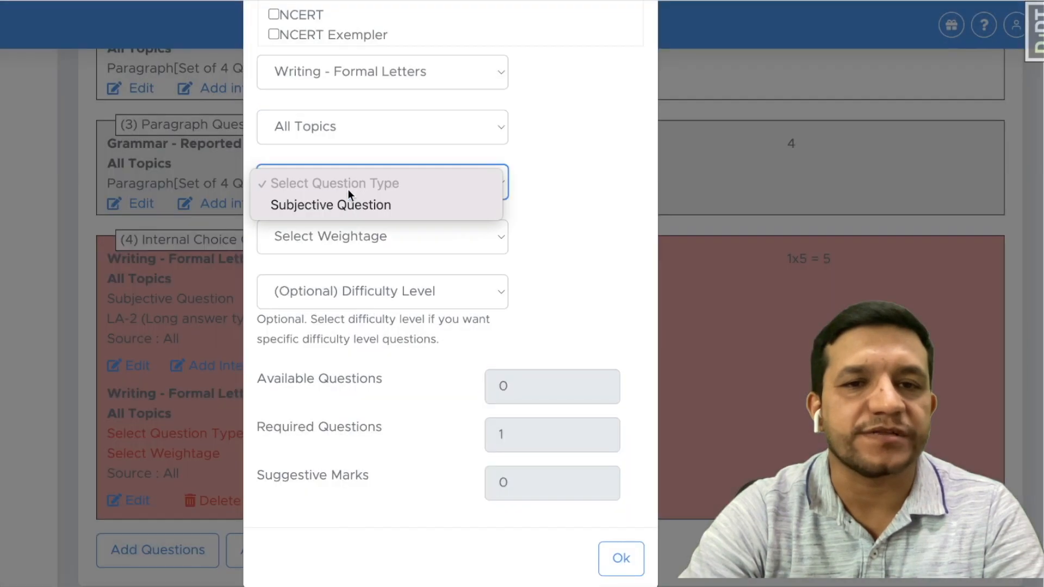
{"action": "left_click", "coordinate": [351, 203]}
{"action": "left_click", "coordinate": [357, 239]}
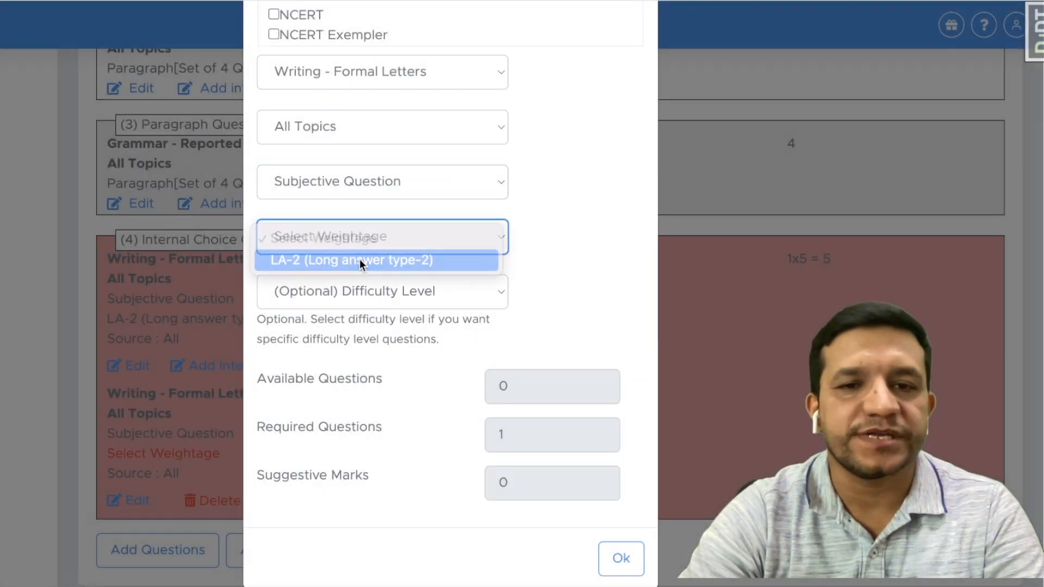
{"action": "left_click", "coordinate": [360, 259]}
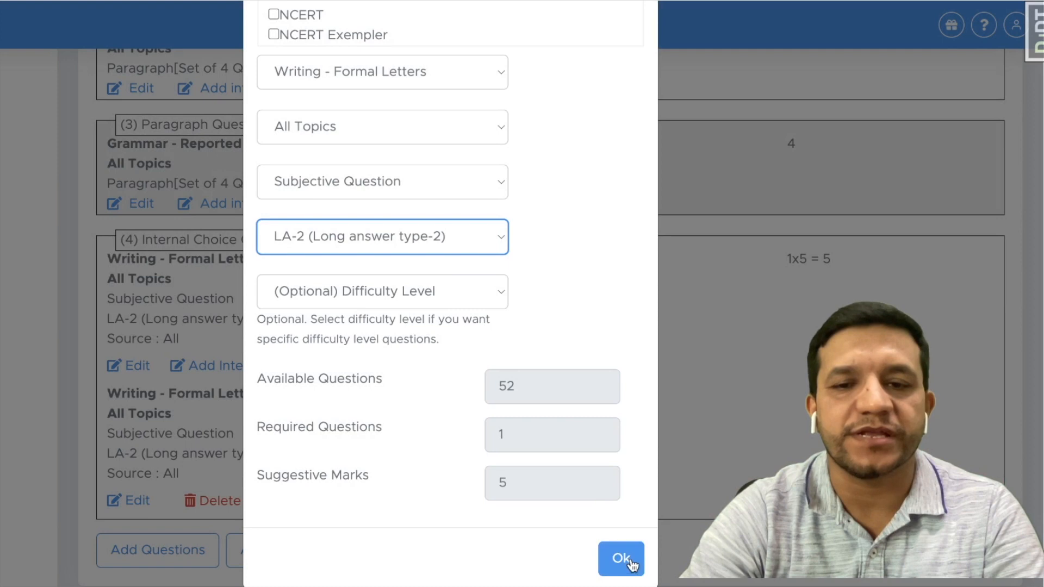
{"action": "left_click", "coordinate": [621, 558]}
- Add one Writing - Analytical Paragraph question to Section B with All Topics, type Subjective Question and weightage LA-2 (Long answer type-2)
{"action": "scroll", "coordinate": [380, 391], "scroll_direction": "down", "scroll_amount": 3}
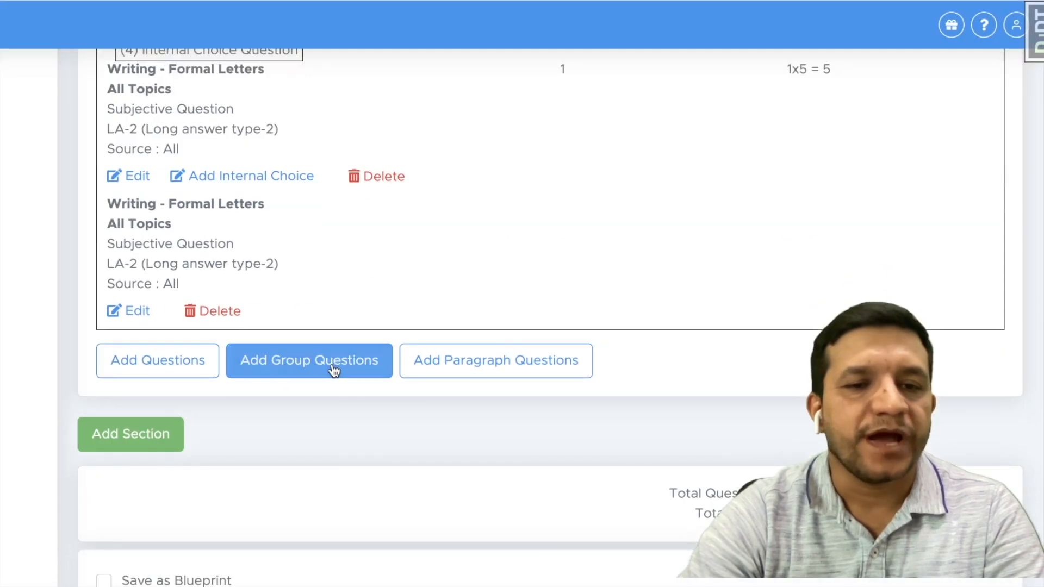
{"action": "left_click", "coordinate": [165, 361]}
{"action": "left_click", "coordinate": [358, 196]}
{"action": "left_click", "coordinate": [421, 305]}
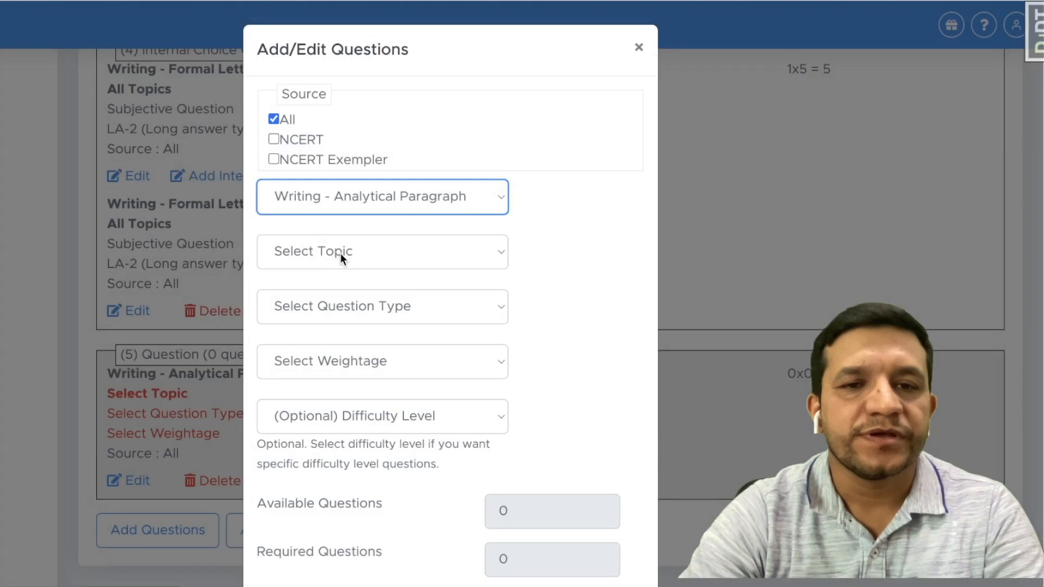
{"action": "left_click", "coordinate": [341, 254]}
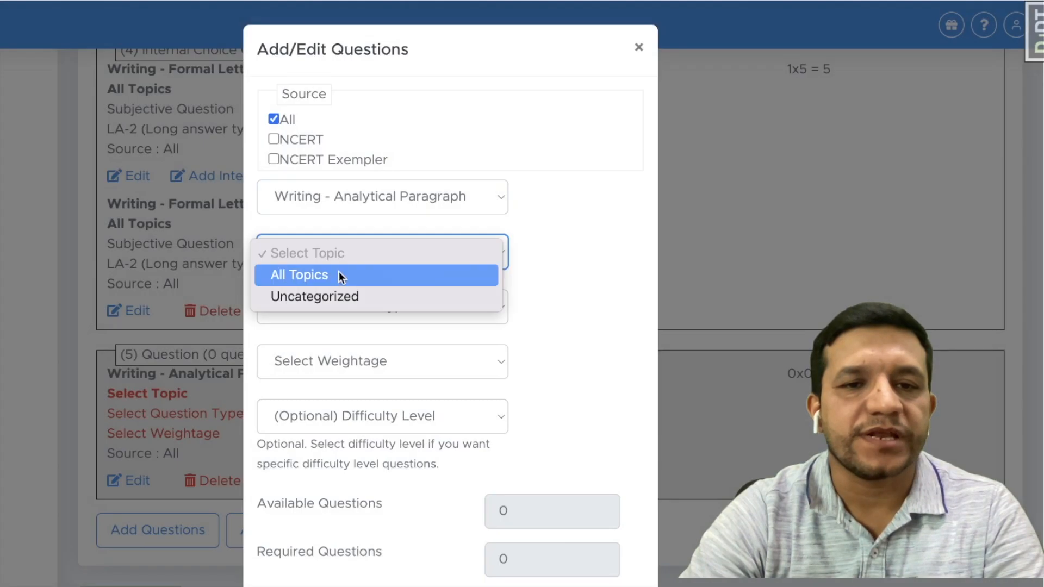
{"action": "left_click", "coordinate": [333, 280]}
{"action": "left_click", "coordinate": [345, 314]}
{"action": "left_click", "coordinate": [348, 328]}
{"action": "left_click", "coordinate": [353, 379]}
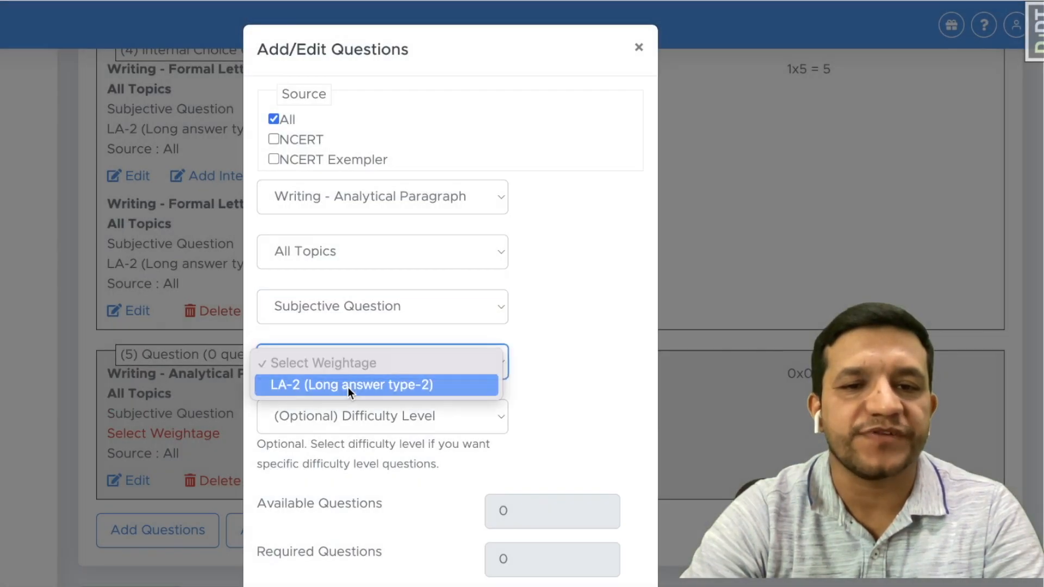
{"action": "left_click", "coordinate": [348, 387]}
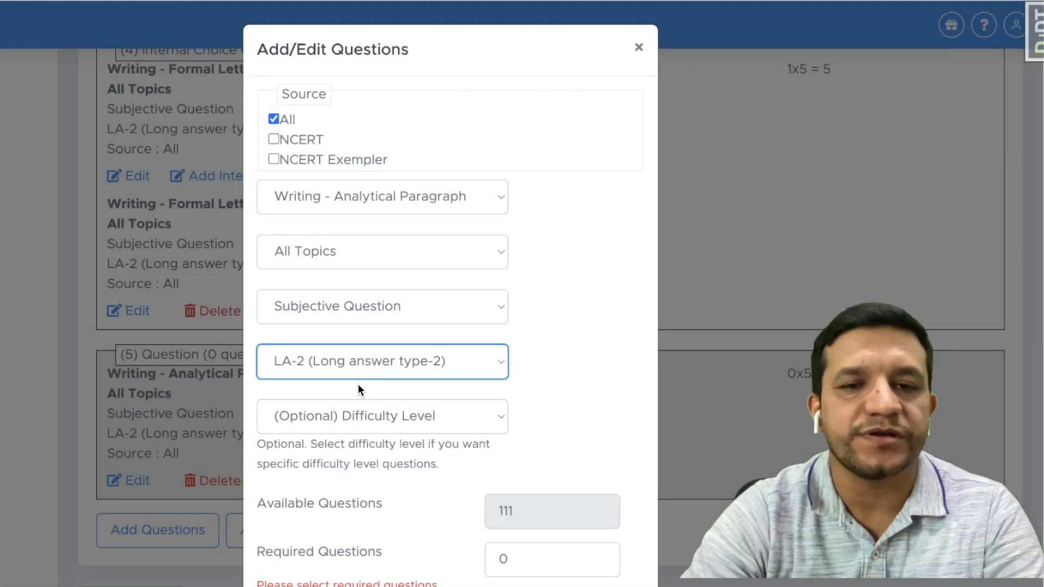
{"action": "scroll", "coordinate": [358, 383], "scroll_direction": "down", "scroll_amount": 3}
{"action": "double_click", "coordinate": [492, 416]}
{"action": "type", "text": "1"}
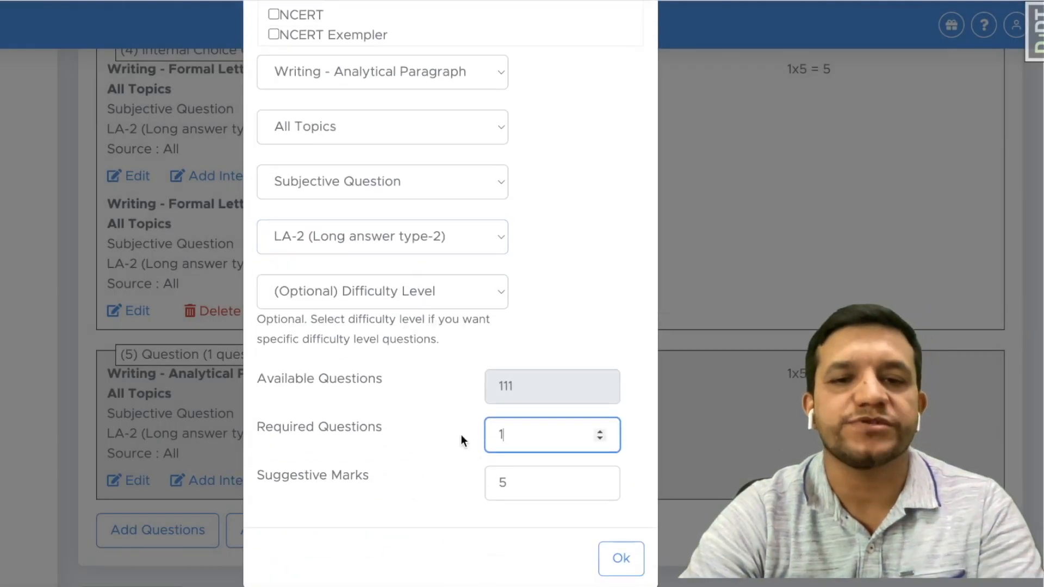
{"action": "left_click", "coordinate": [621, 558]}
- Add an internal choice to the Analytical Paragraph question, using Writing - Analytical Paragraph, All Topics, Subjective Question and LA-2 (Long answer type-2)
{"action": "scroll", "coordinate": [295, 341], "scroll_direction": "down", "scroll_amount": 1}
{"action": "left_click", "coordinate": [258, 398]}
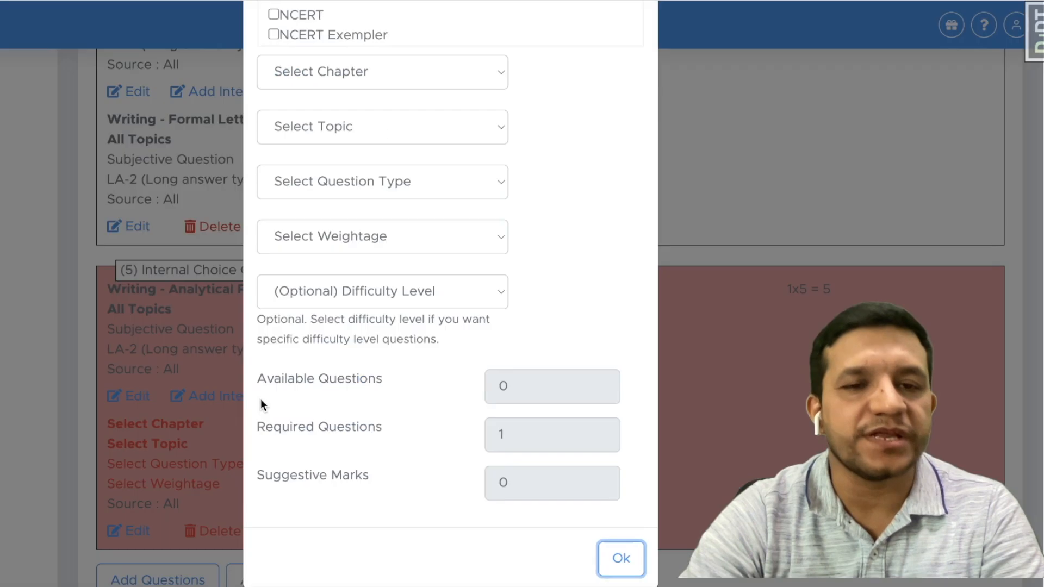
{"action": "left_click", "coordinate": [360, 67]}
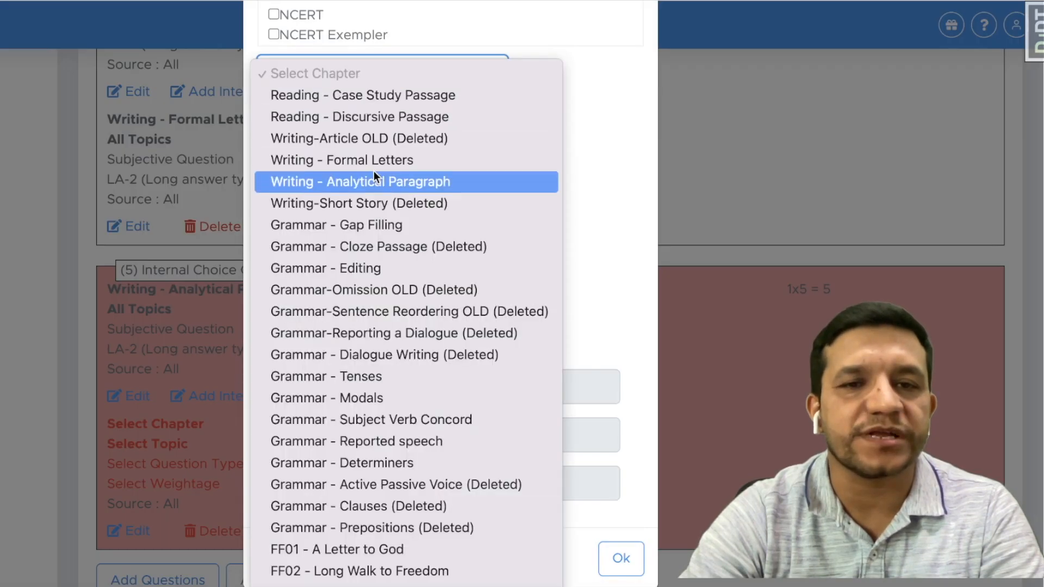
{"action": "left_click", "coordinate": [374, 184]}
{"action": "left_click", "coordinate": [345, 130]}
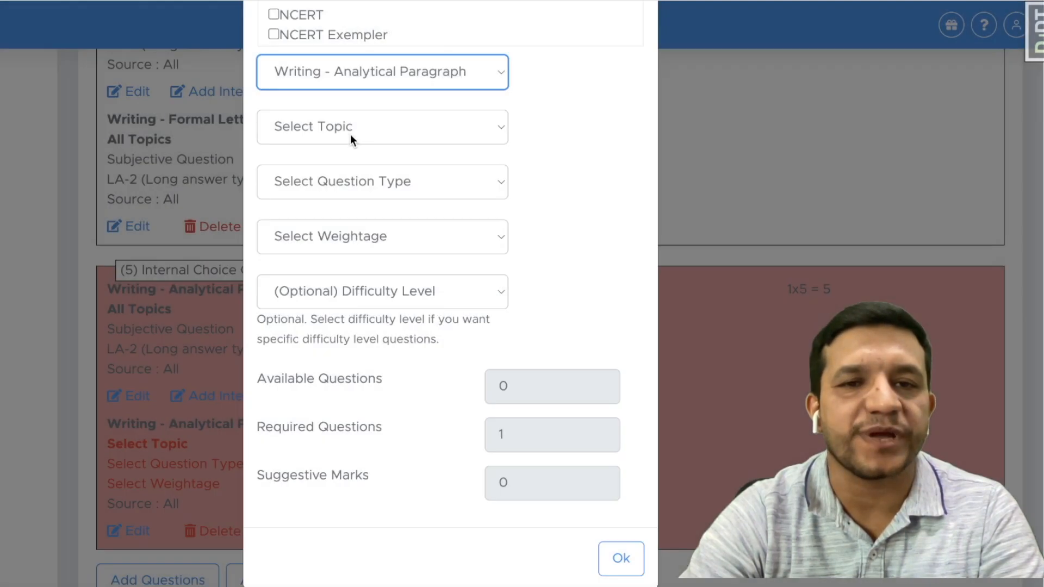
{"action": "left_click", "coordinate": [341, 149]}
{"action": "left_click", "coordinate": [344, 182]}
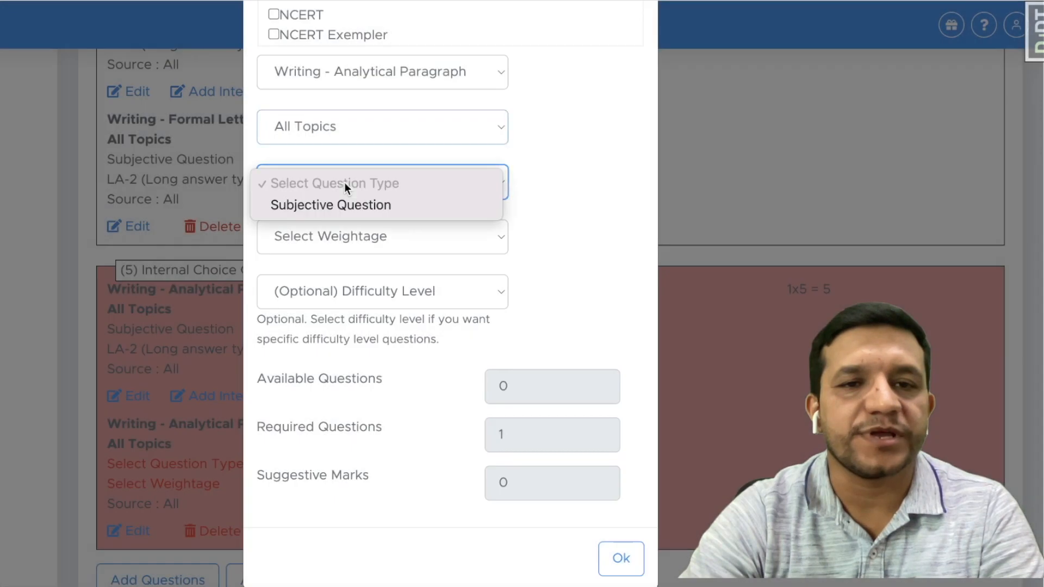
{"action": "left_click", "coordinate": [350, 206]}
{"action": "left_click", "coordinate": [354, 236]}
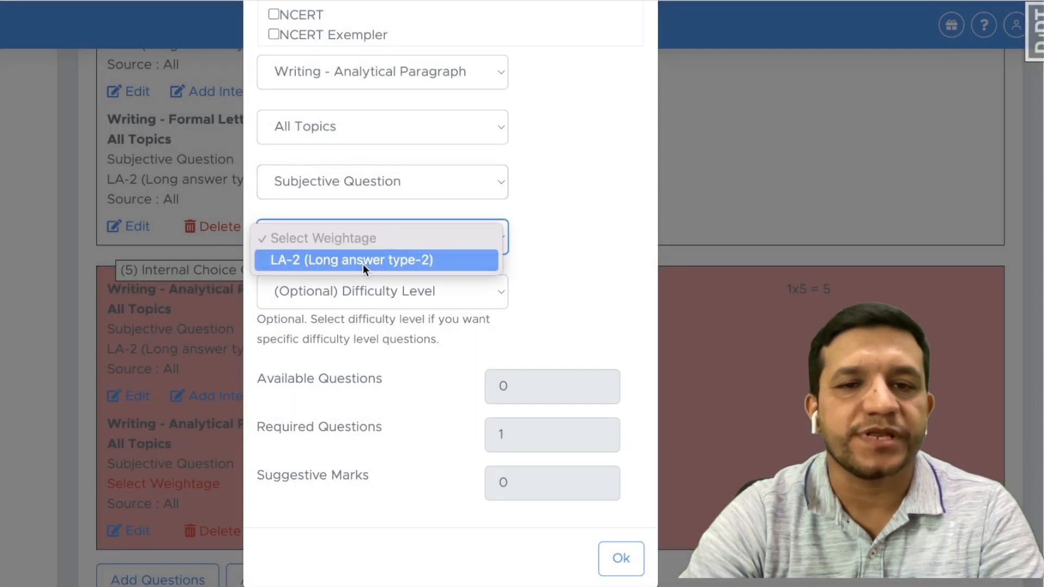
{"action": "left_click", "coordinate": [363, 261]}
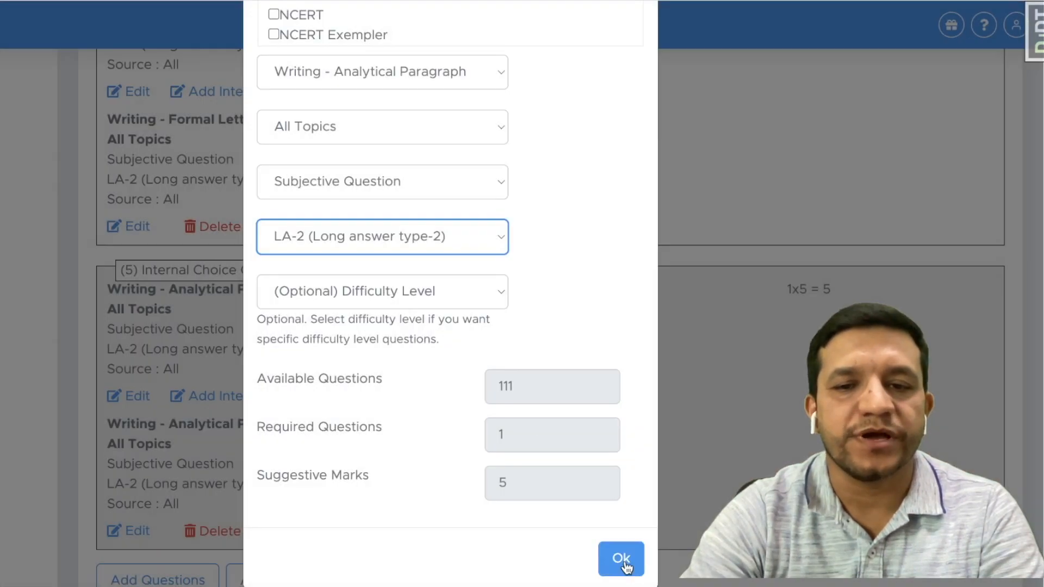
{"action": "left_click", "coordinate": [620, 559]}
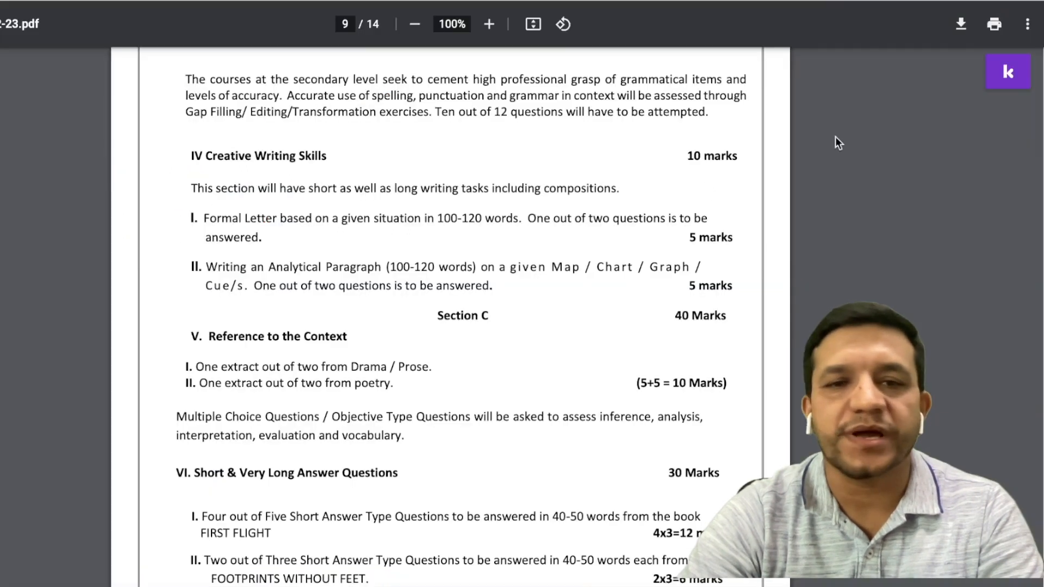
- Check the creative writing tasks and Section C heading in the syllabus PDF, and add Section C to the blueprint
{"action": "left_click_drag", "start_coordinate": [233, 224], "coordinate": [565, 205]}
{"action": "left_click_drag", "start_coordinate": [281, 268], "coordinate": [476, 270]}
{"action": "scroll", "coordinate": [403, 283], "scroll_direction": "down", "scroll_amount": 2}
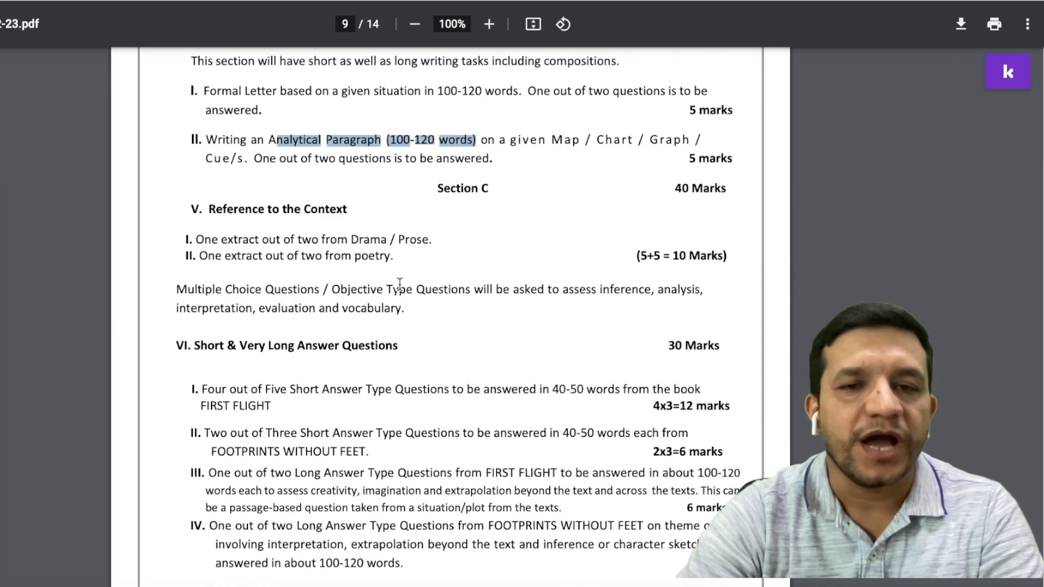
{"action": "left_click_drag", "start_coordinate": [437, 188], "coordinate": [495, 190]}
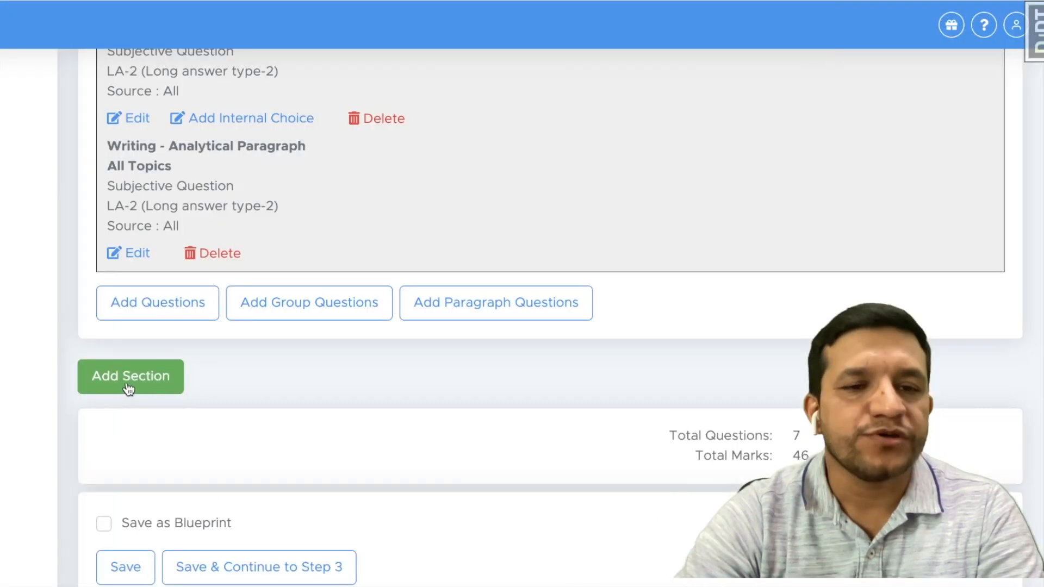
{"action": "left_click", "coordinate": [127, 384]}
{"action": "scroll", "coordinate": [393, 247], "scroll_direction": "down", "scroll_amount": 3}
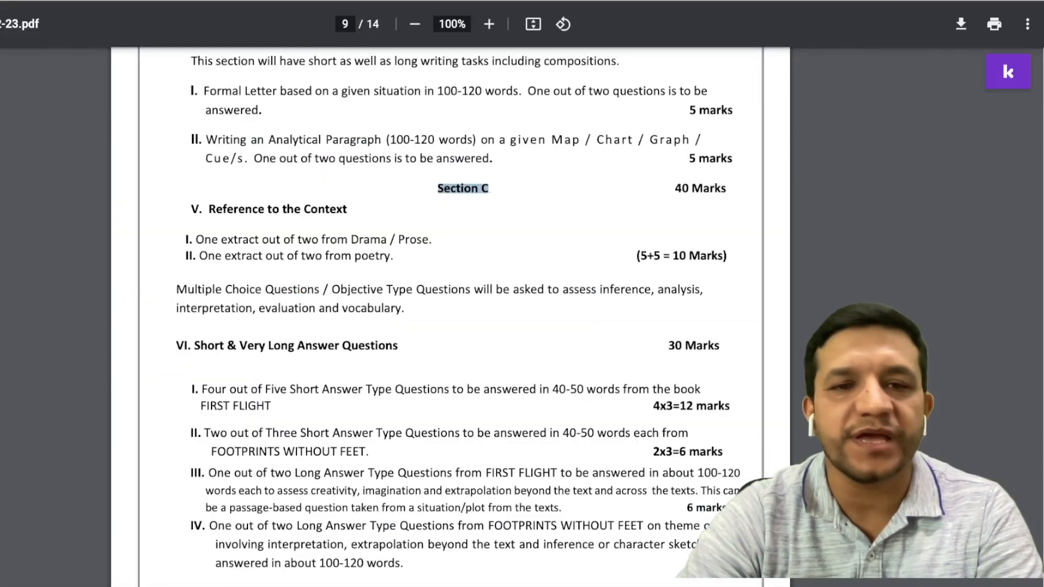
- Examine the Reference to the Context requirements for drama, prose and poetry extracts under Section C in the syllabus PDF
{"action": "scroll", "coordinate": [469, 280], "scroll_direction": "down", "scroll_amount": 1}
{"action": "left_click_drag", "start_coordinate": [406, 188], "coordinate": [276, 189]}
{"action": "left_click", "coordinate": [241, 188]}
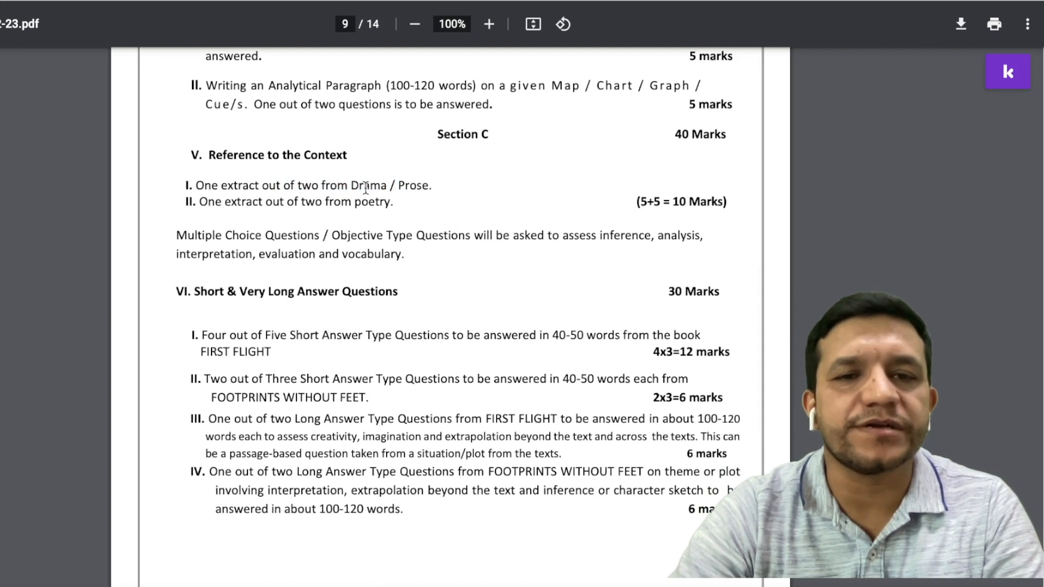
{"action": "left_click_drag", "start_coordinate": [366, 188], "coordinate": [432, 181]}
{"action": "left_click_drag", "start_coordinate": [301, 203], "coordinate": [399, 203]}
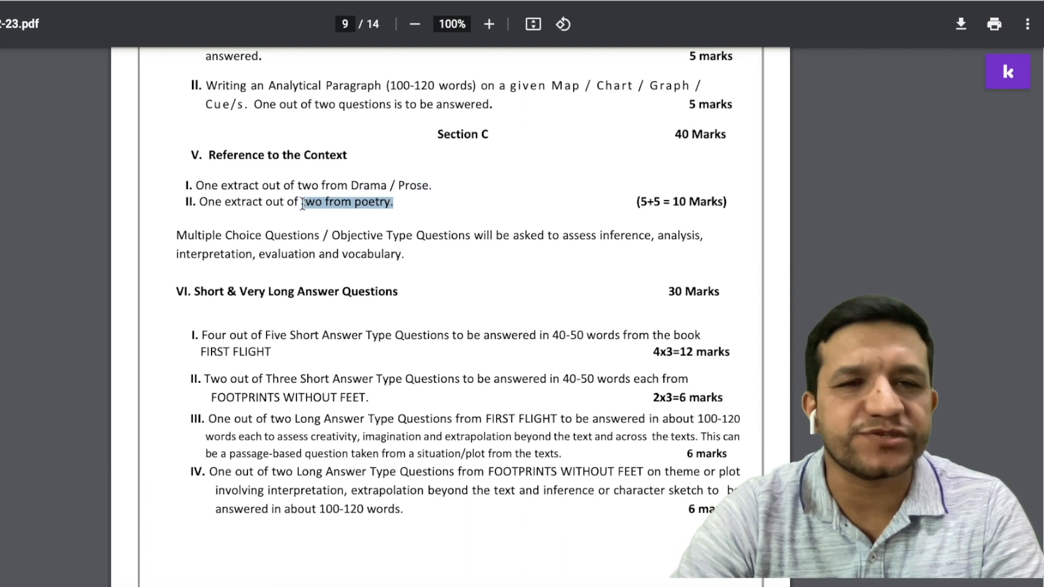
{"action": "left_click_drag", "start_coordinate": [196, 185], "coordinate": [424, 178]}
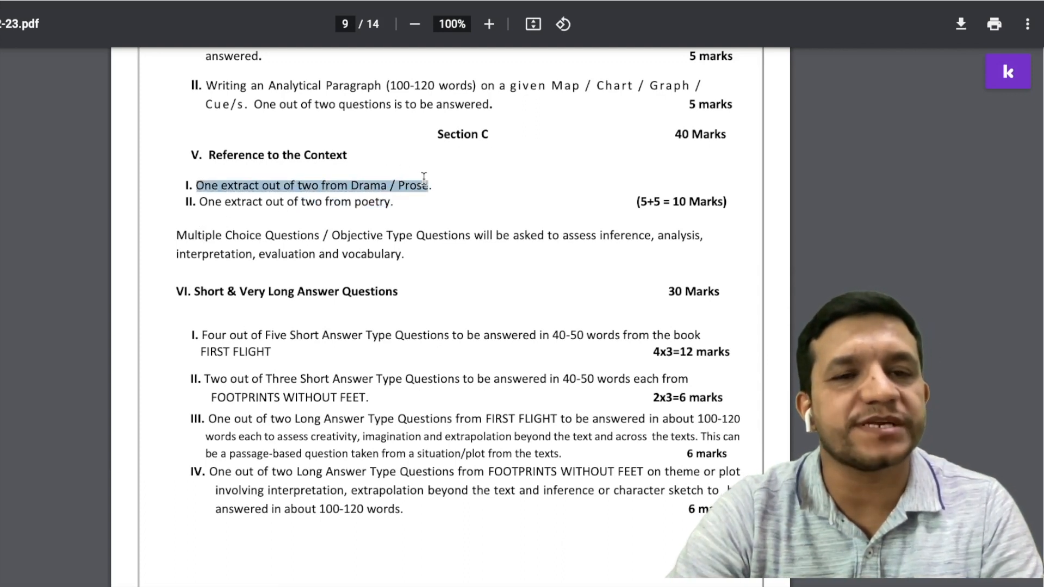
{"action": "left_click_drag", "start_coordinate": [200, 202], "coordinate": [399, 203]}
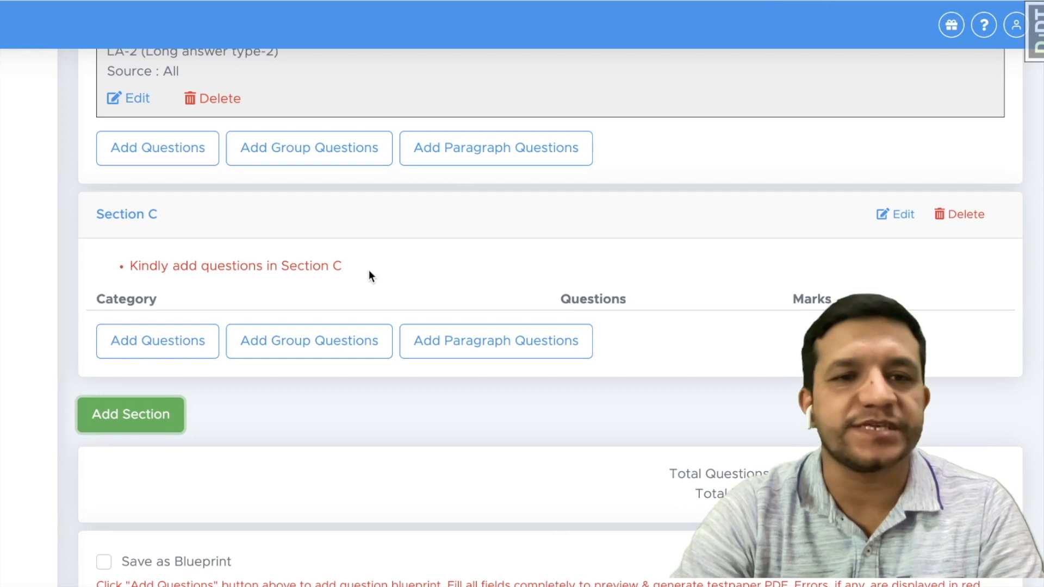
- Add an FF01 - A Letter to God paragraph question to Section C with All Topics and the 5-question extract set, grouping its sub-questions into one
{"action": "scroll", "coordinate": [362, 271], "scroll_direction": "down", "scroll_amount": 1}
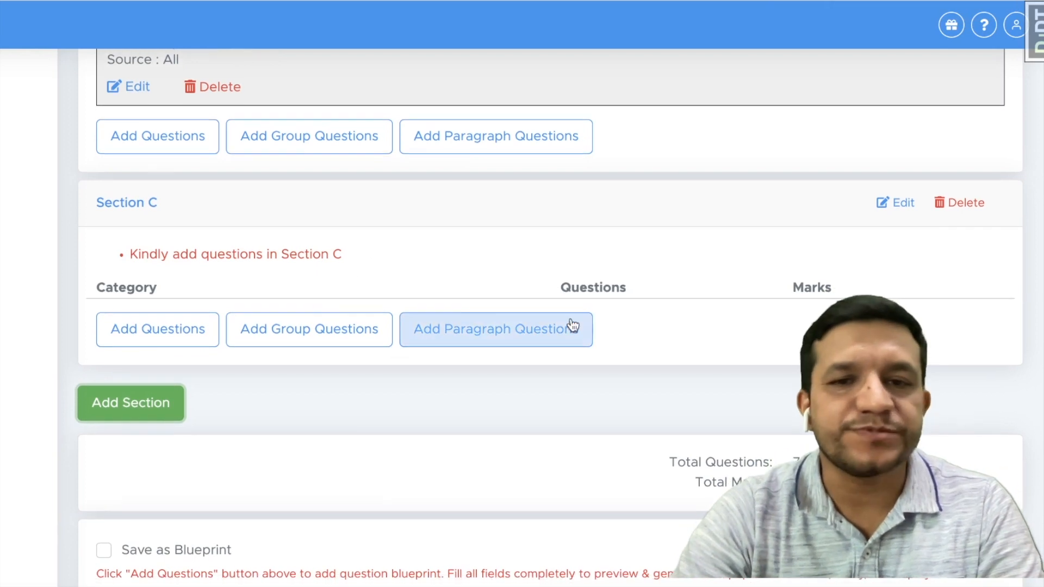
{"action": "left_click", "coordinate": [506, 330]}
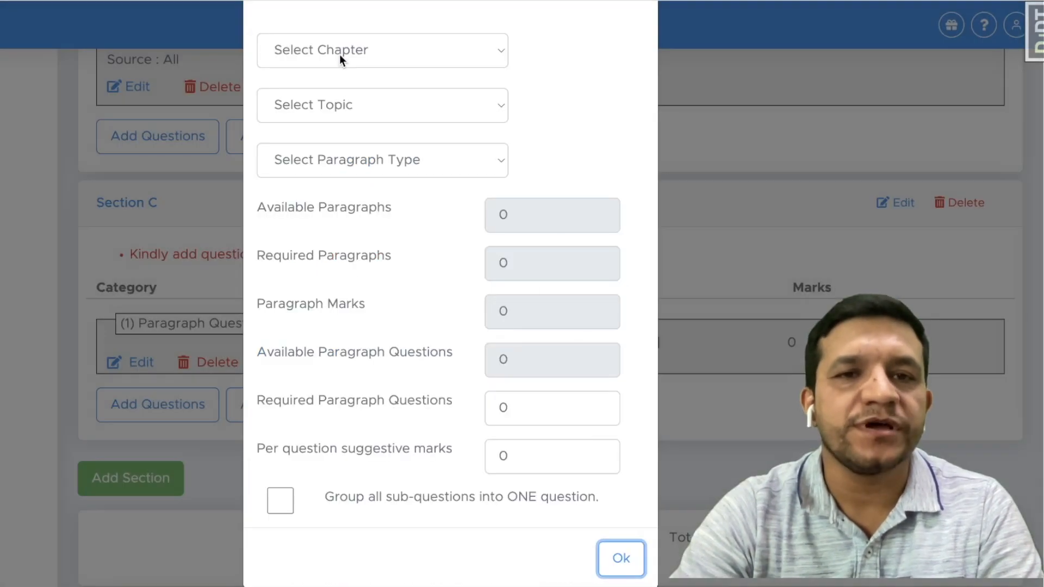
{"action": "left_click", "coordinate": [340, 54]}
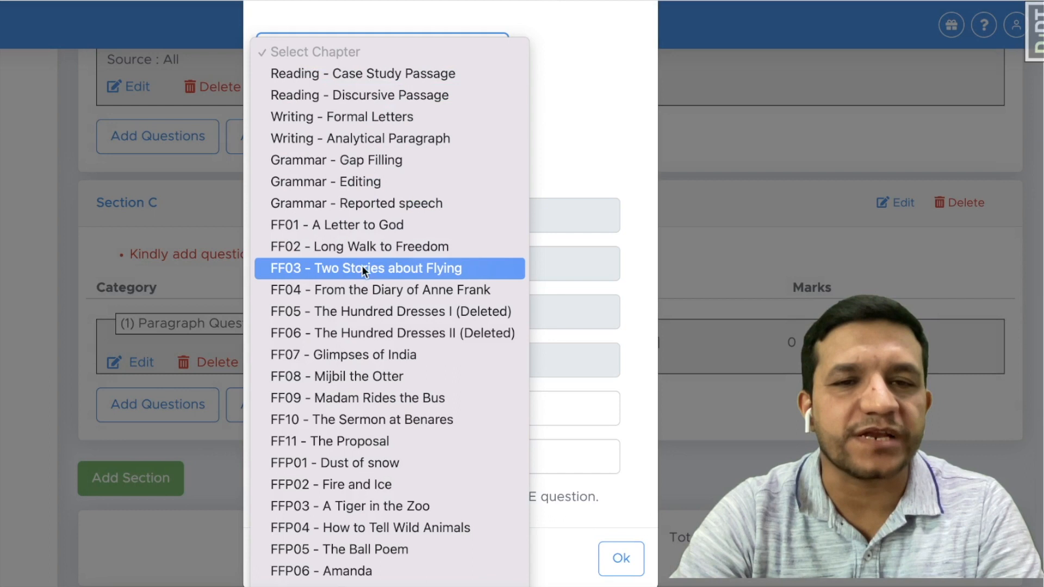
{"action": "left_click", "coordinate": [360, 223]}
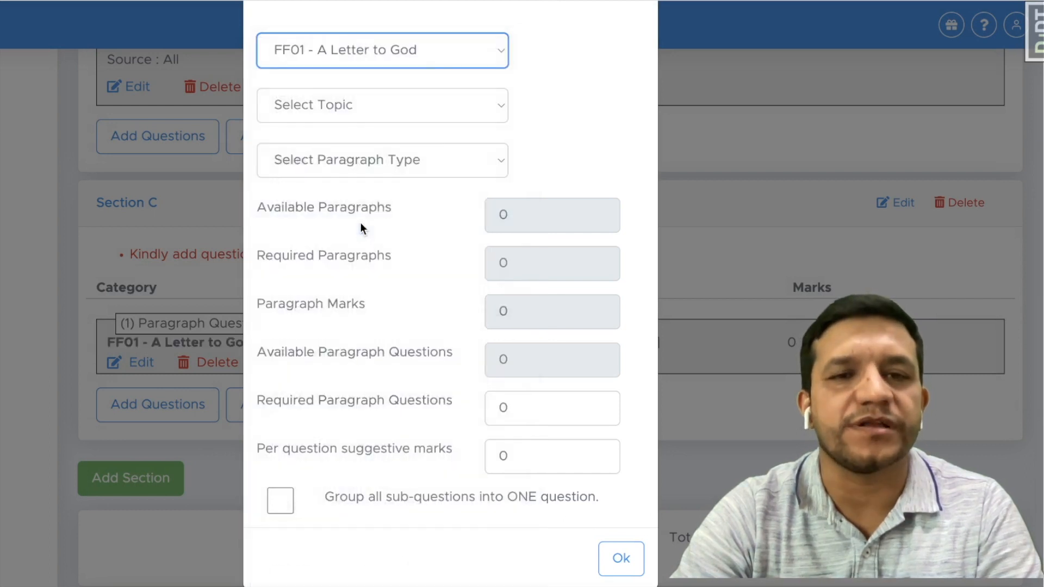
{"action": "left_click", "coordinate": [338, 111]}
{"action": "left_click", "coordinate": [325, 130]}
{"action": "left_click", "coordinate": [336, 165]}
{"action": "left_click", "coordinate": [338, 185]}
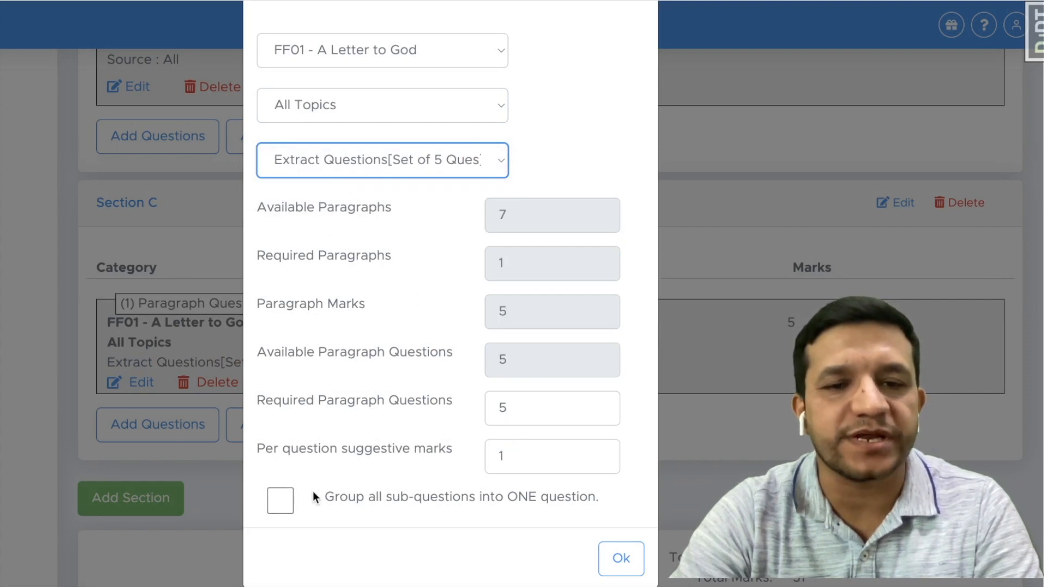
{"action": "left_click", "coordinate": [281, 501]}
{"action": "left_click", "coordinate": [623, 561]}
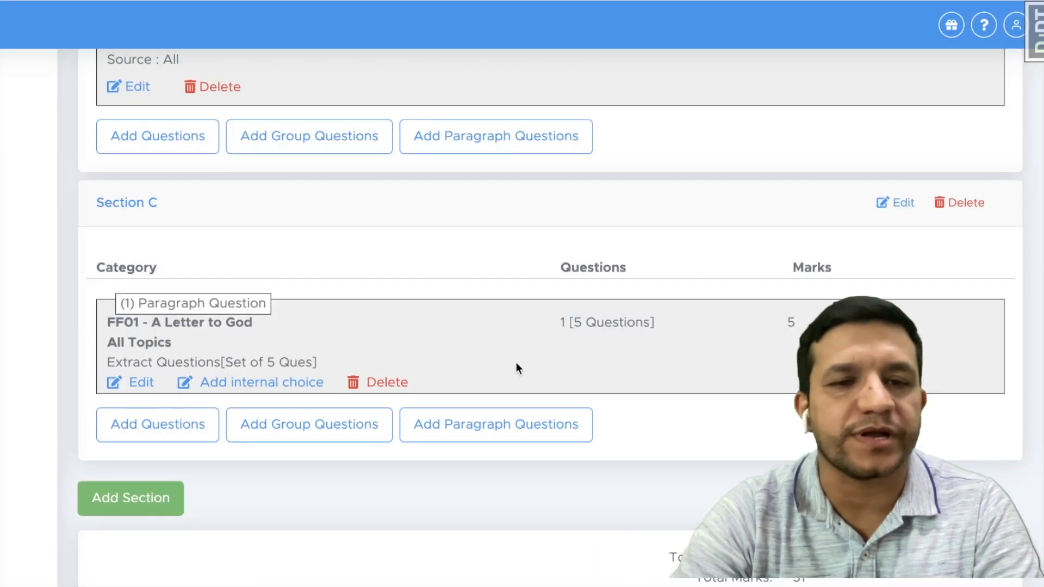
- Add an internal choice covering All Topics to the FF01 - A Letter to God extract question in Section C
{"action": "scroll", "coordinate": [239, 341], "scroll_direction": "down", "scroll_amount": 2}
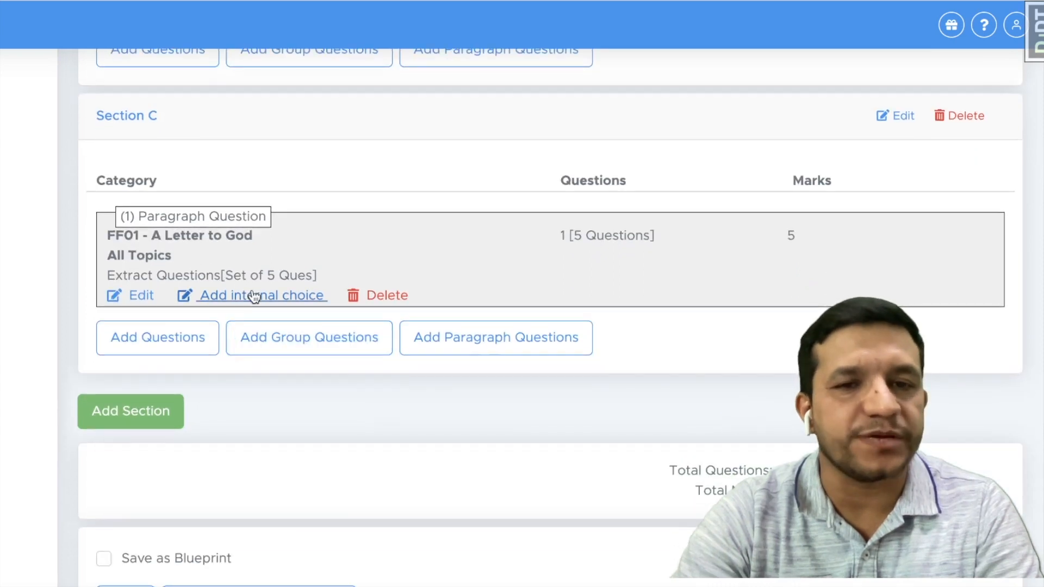
{"action": "left_click", "coordinate": [256, 296]}
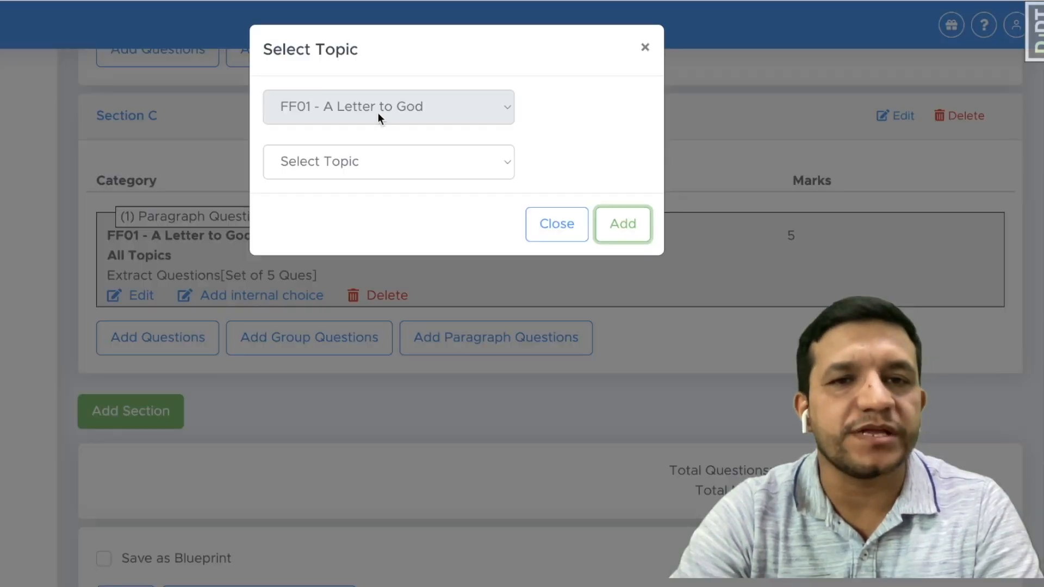
{"action": "left_click", "coordinate": [328, 166]}
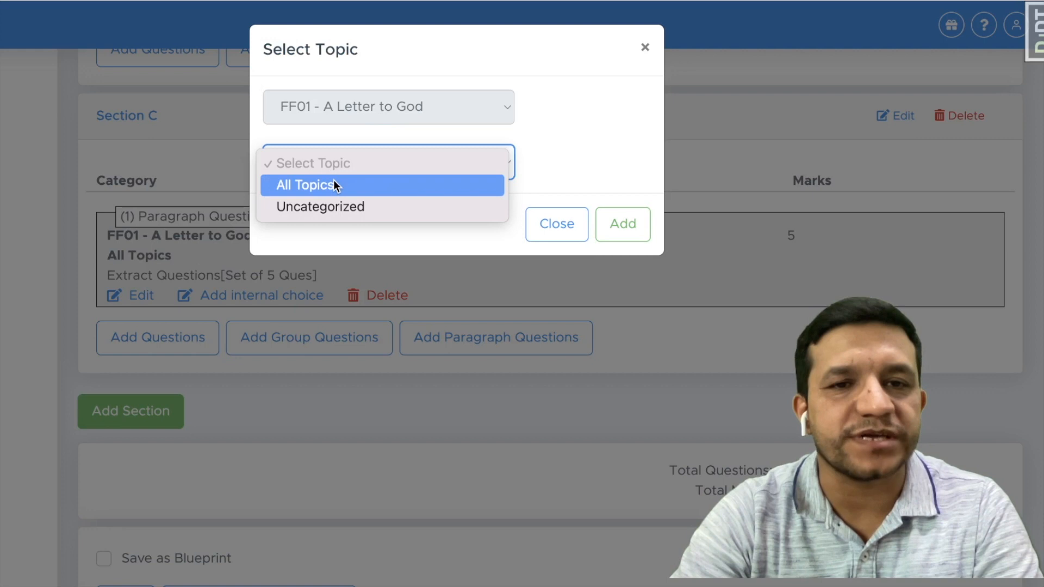
{"action": "left_click", "coordinate": [333, 181]}
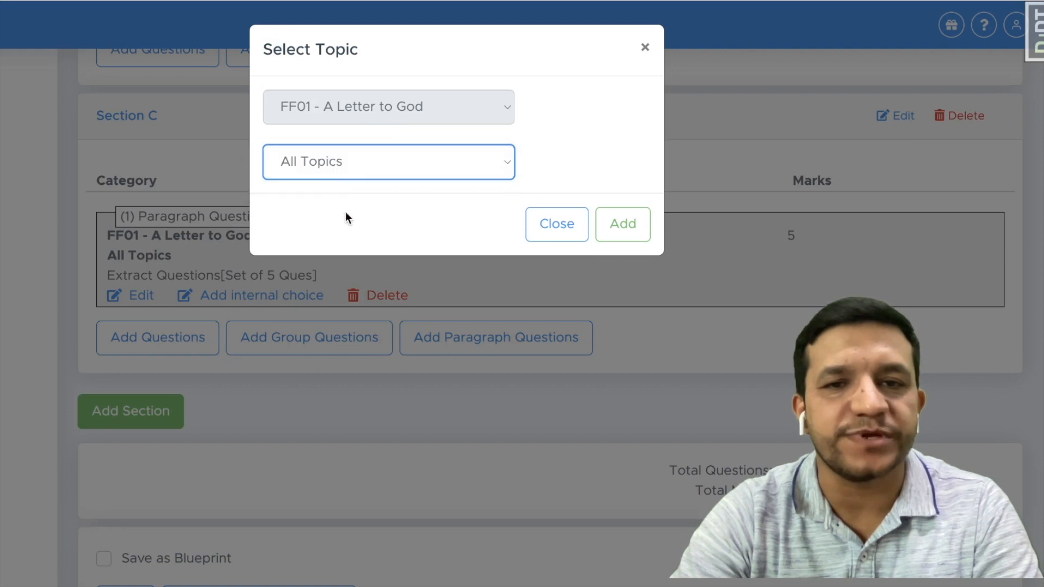
{"action": "left_click", "coordinate": [624, 225]}
{"action": "scroll", "coordinate": [381, 306], "scroll_direction": "down", "scroll_amount": 1}
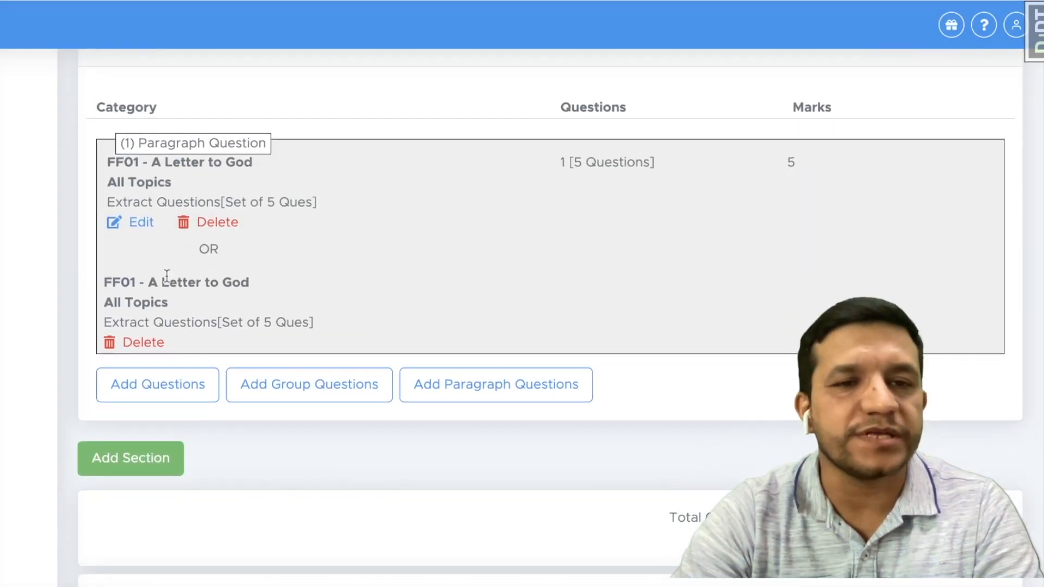
- Add an FFP02 - Fire and Ice paragraph question to Section C with All Topics and the 5-question extract set, grouping its sub-questions into one
{"action": "scroll", "coordinate": [387, 214], "scroll_direction": "down", "scroll_amount": 1}
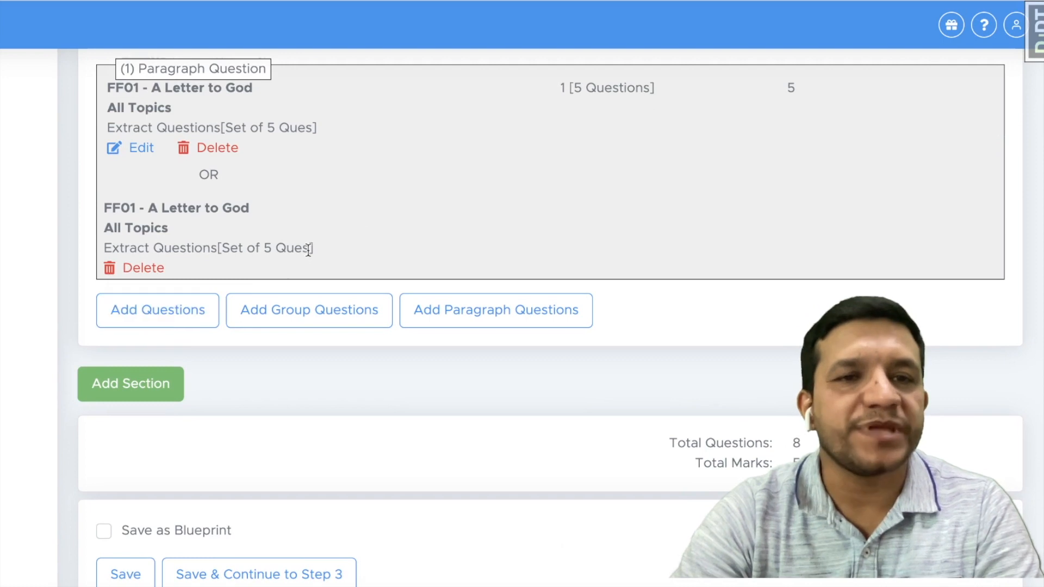
{"action": "left_click", "coordinate": [513, 313]}
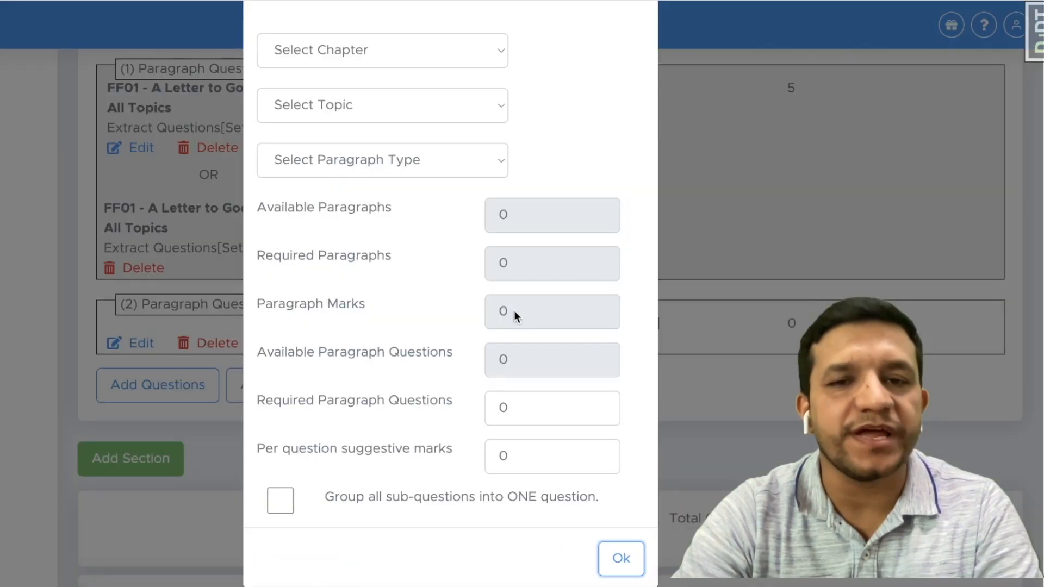
{"action": "left_click", "coordinate": [345, 47]}
{"action": "scroll", "coordinate": [359, 182], "scroll_direction": "down", "scroll_amount": 5}
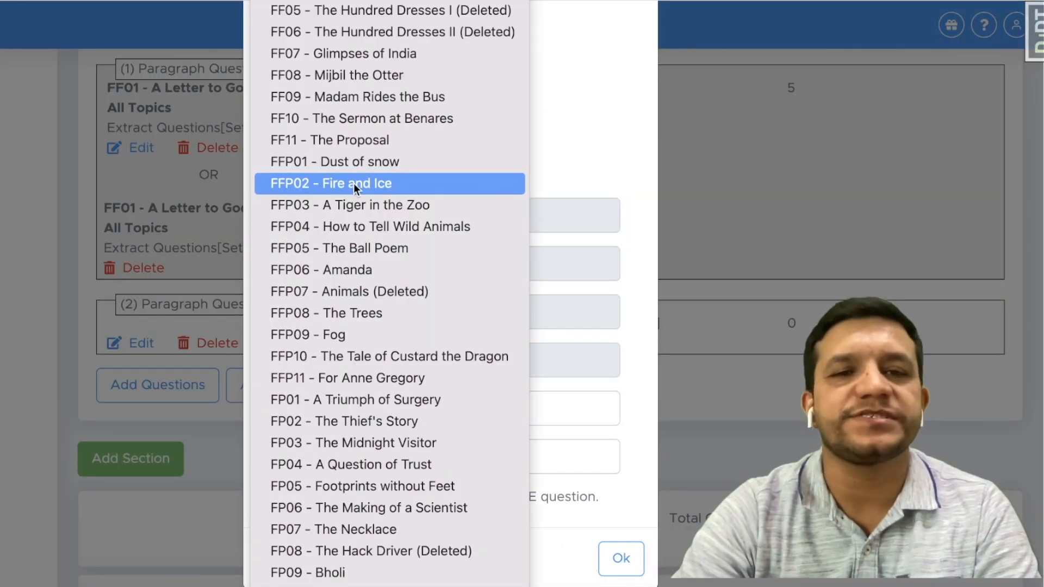
{"action": "left_click", "coordinate": [354, 185]}
{"action": "left_click", "coordinate": [314, 107]}
{"action": "left_click", "coordinate": [319, 127]}
{"action": "left_click", "coordinate": [323, 165]}
{"action": "left_click", "coordinate": [329, 181]}
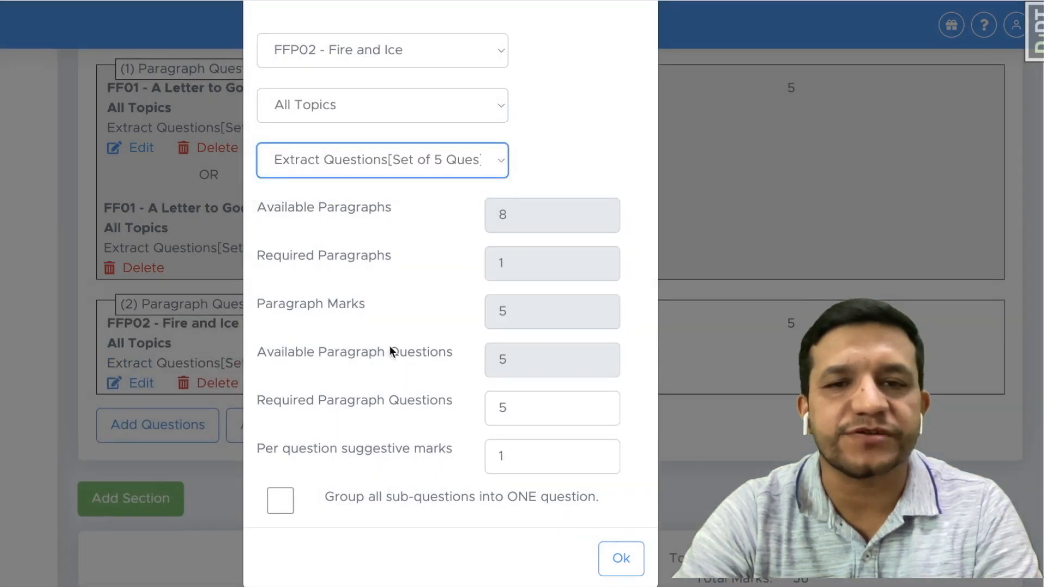
{"action": "left_click", "coordinate": [280, 500]}
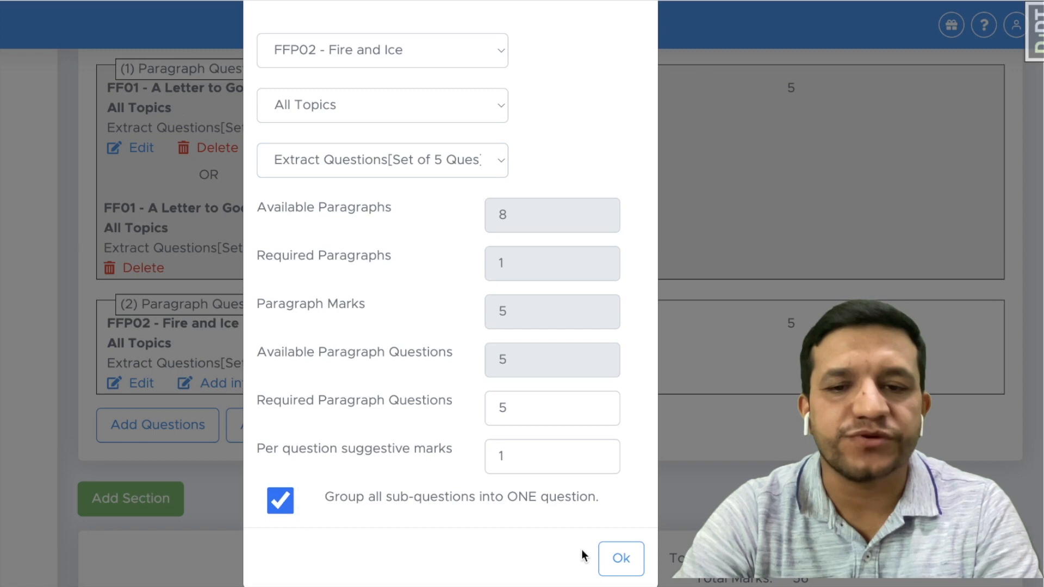
{"action": "left_click", "coordinate": [620, 560]}
- Add an internal choice covering All Topics to the FFP02 - Fire and Ice extract question
{"action": "scroll", "coordinate": [272, 357], "scroll_direction": "down", "scroll_amount": 1}
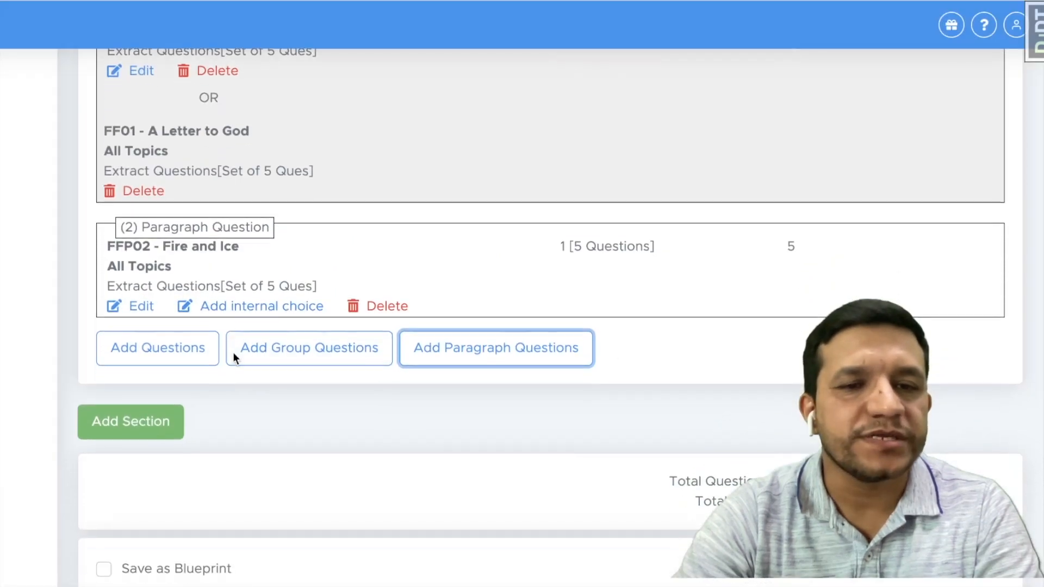
{"action": "left_click", "coordinate": [271, 307]}
{"action": "left_click", "coordinate": [348, 161]}
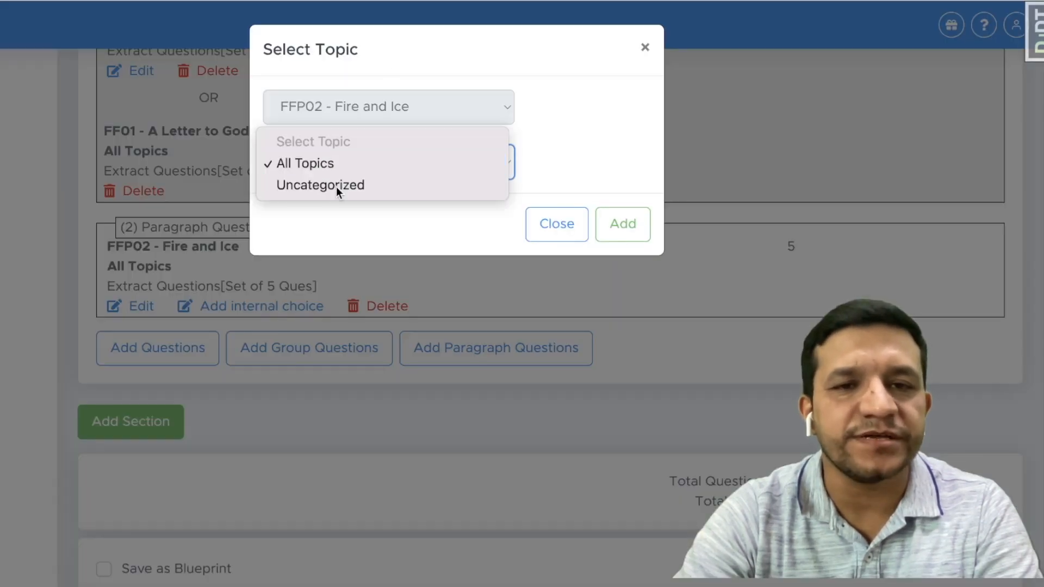
{"action": "left_click", "coordinate": [336, 186]}
{"action": "left_click", "coordinate": [325, 164]}
{"action": "left_click", "coordinate": [325, 142]}
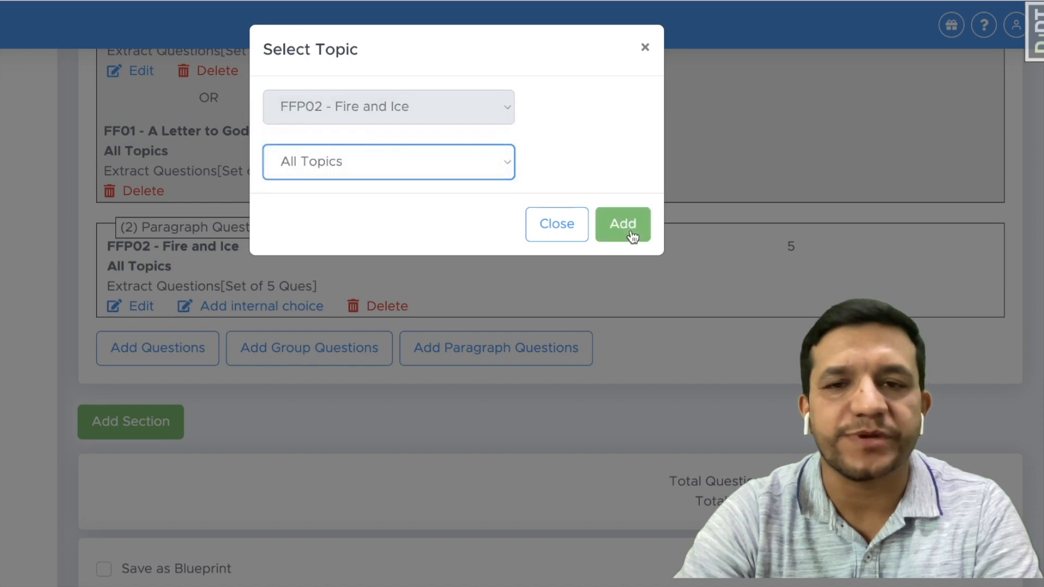
{"action": "left_click", "coordinate": [625, 233]}
- Examine the Short & Very Long Answer Questions requirements in the syllabus PDF, focusing on the FIRST FLIGHT short answers and their marks
{"action": "scroll", "coordinate": [348, 310], "scroll_direction": "down", "scroll_amount": 1}
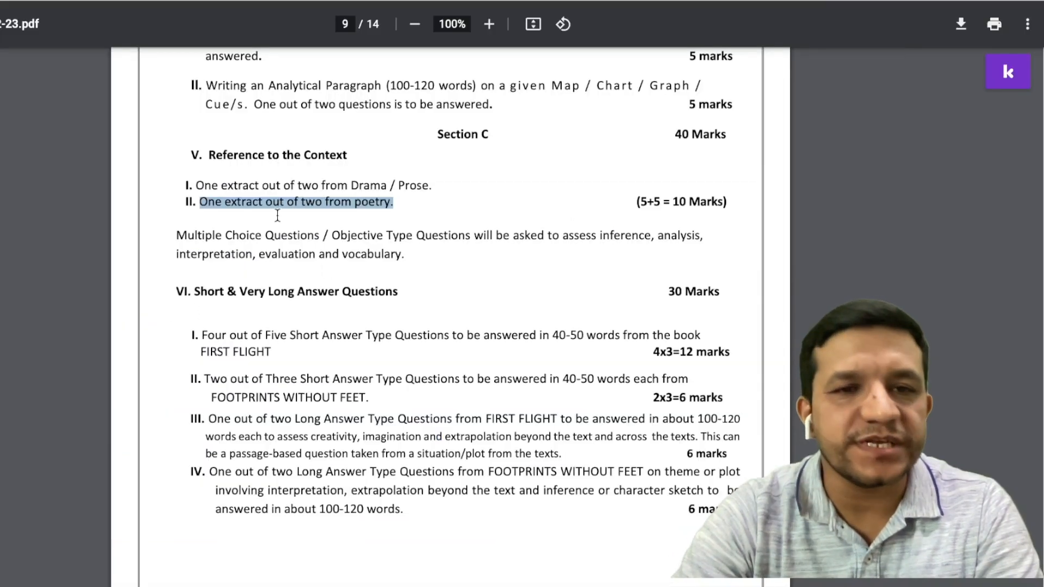
{"action": "left_click_drag", "start_coordinate": [204, 174], "coordinate": [405, 257]}
{"action": "scroll", "coordinate": [456, 244], "scroll_direction": "down", "scroll_amount": 3}
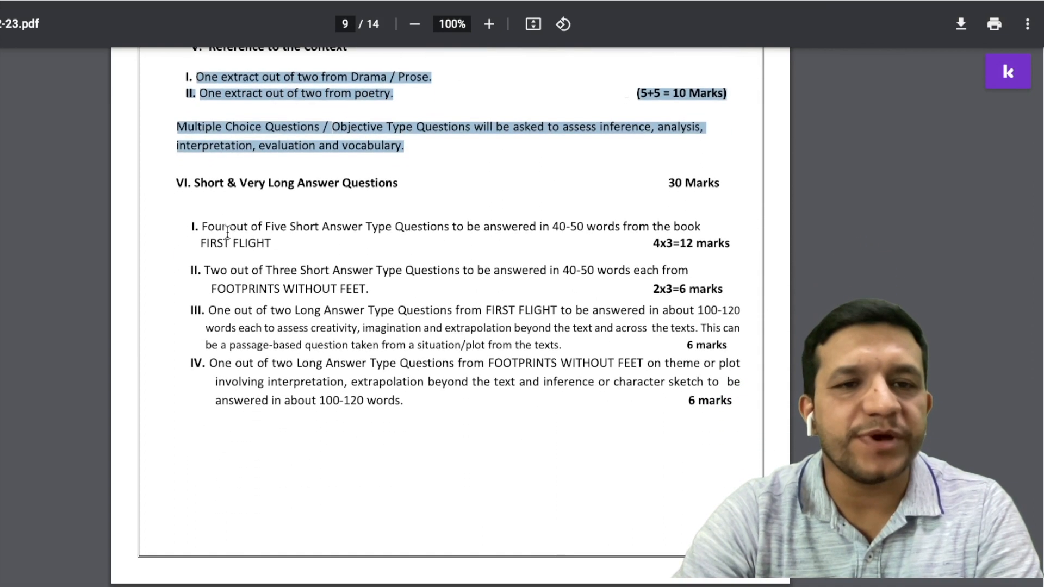
{"action": "left_click_drag", "start_coordinate": [216, 158], "coordinate": [318, 159]}
{"action": "left_click", "coordinate": [362, 162]}
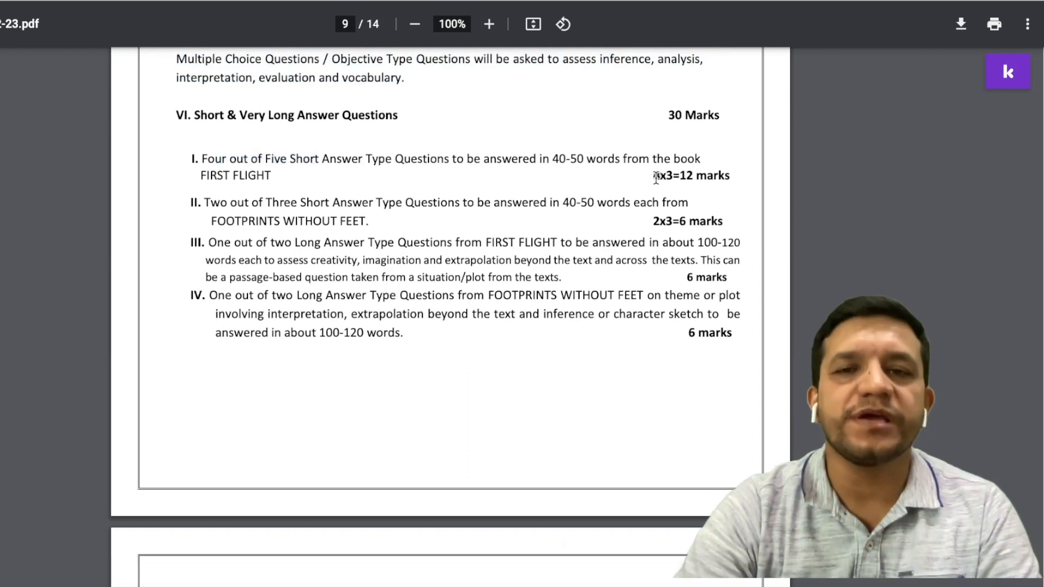
{"action": "left_click_drag", "start_coordinate": [648, 175], "coordinate": [671, 179]}
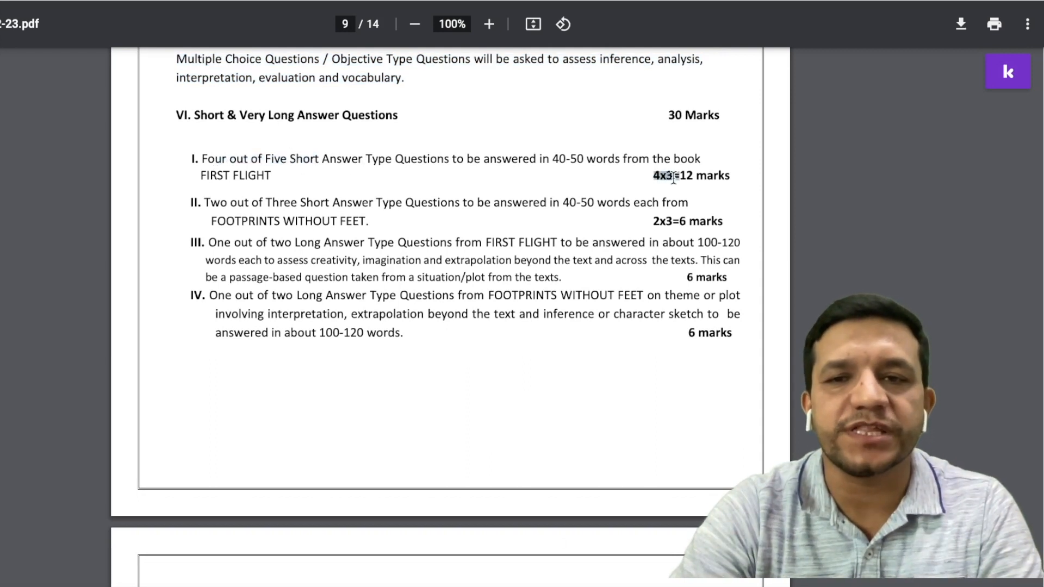
{"action": "left_click", "coordinate": [700, 178]}
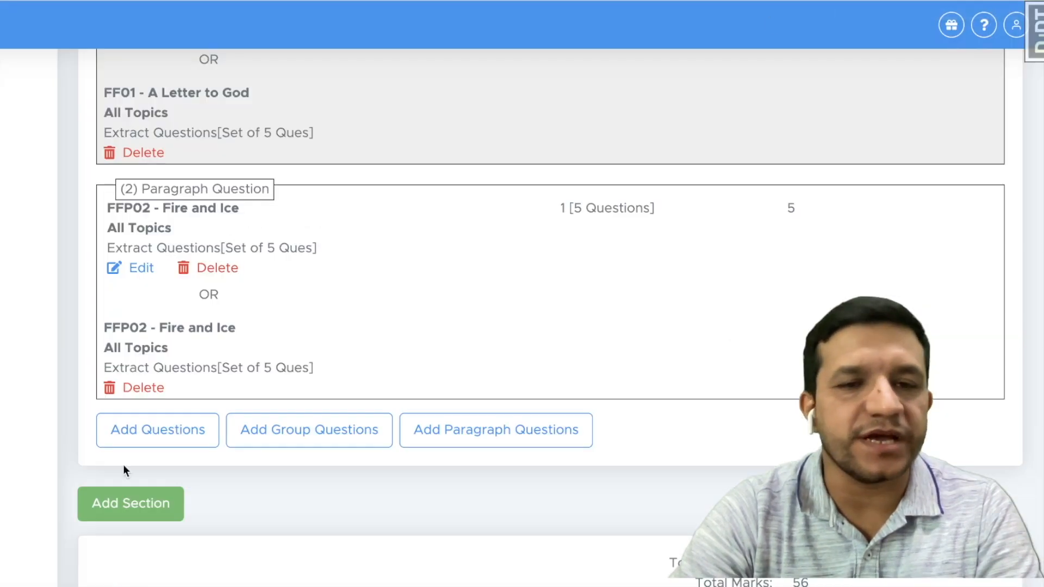
- Add a group question to Section C with the text "Answer any four of the following questions in 40-450 words each:"
{"action": "scroll", "coordinate": [411, 266], "scroll_direction": "down", "scroll_amount": 2}
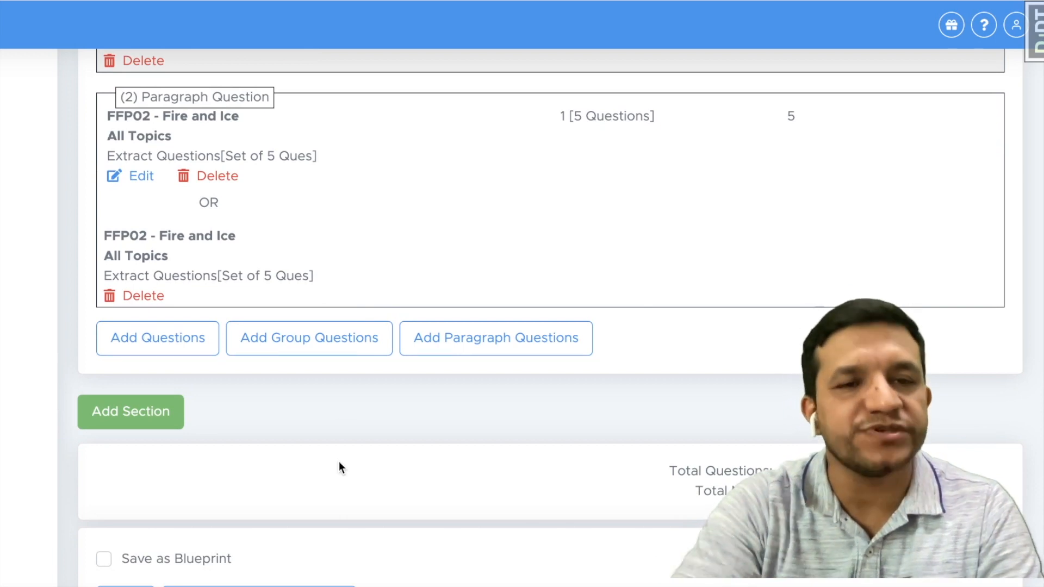
{"action": "left_click", "coordinate": [297, 342]}
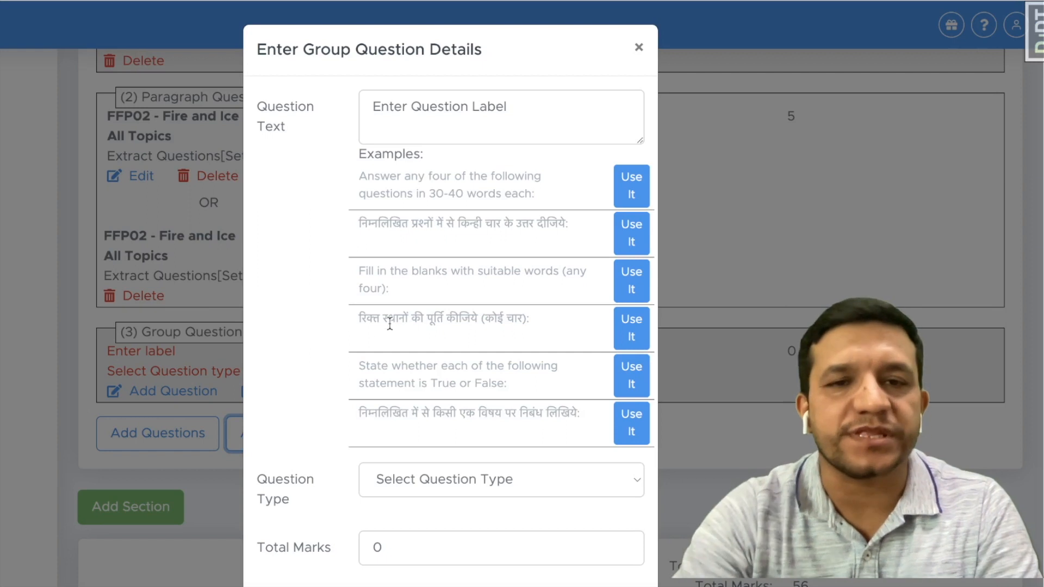
{"action": "left_click", "coordinate": [631, 186]}
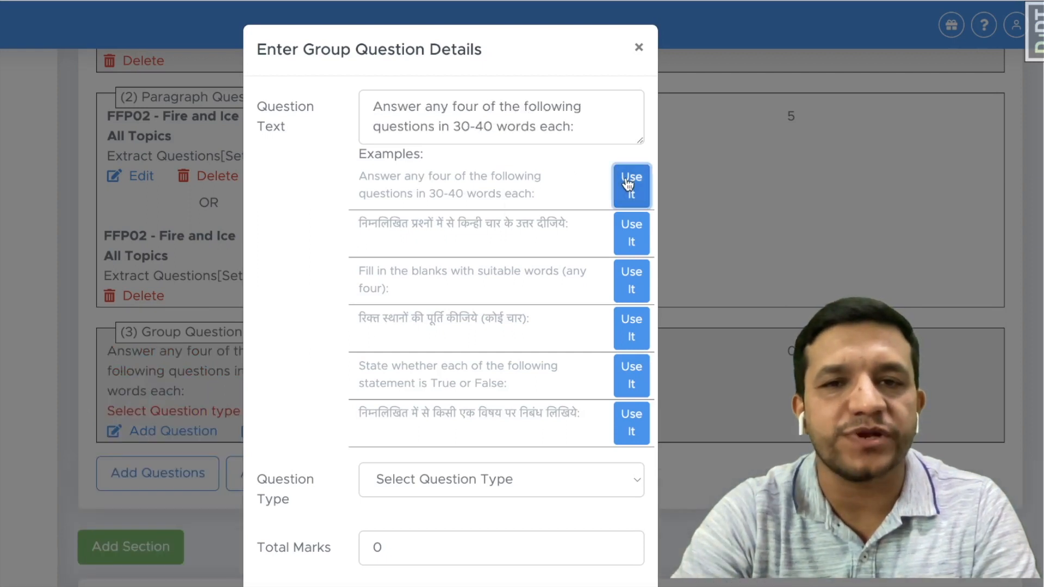
{"action": "left_click", "coordinate": [460, 130]}
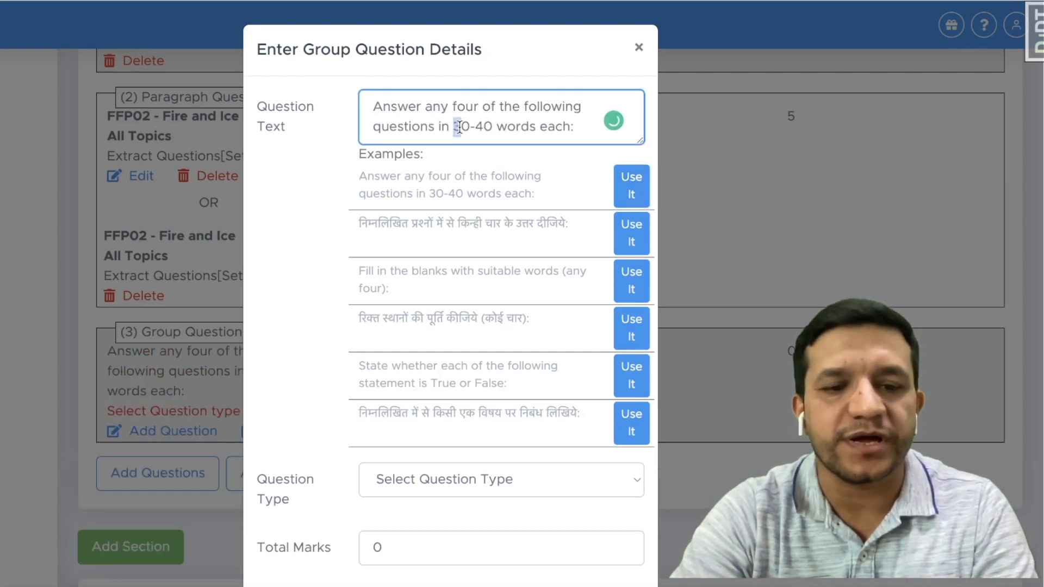
{"action": "key", "text": "BackSpace"}
{"action": "type", "text": "4"}
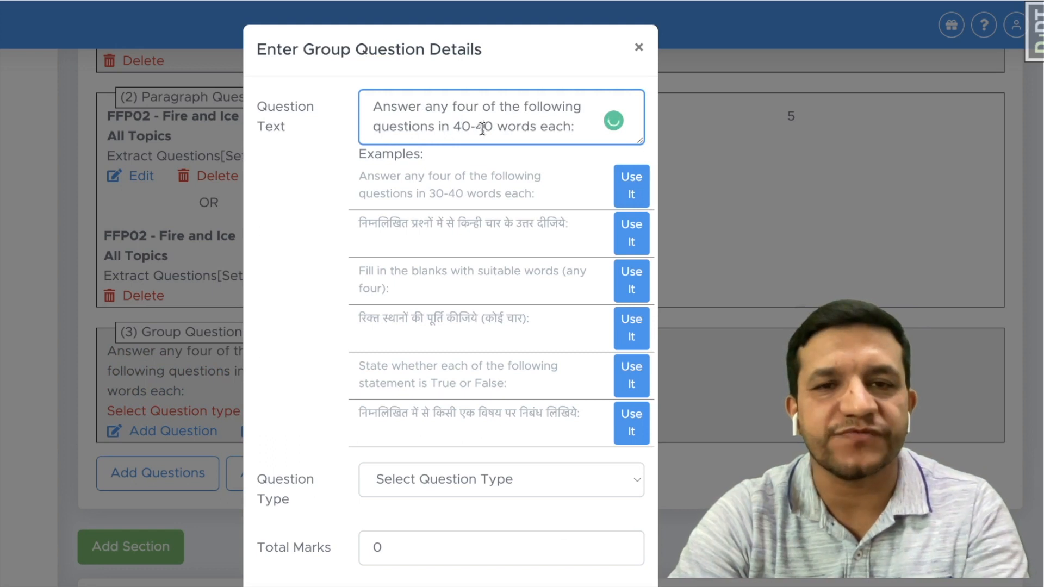
{"action": "left_click", "coordinate": [483, 129]}
{"action": "type", "text": "5"}
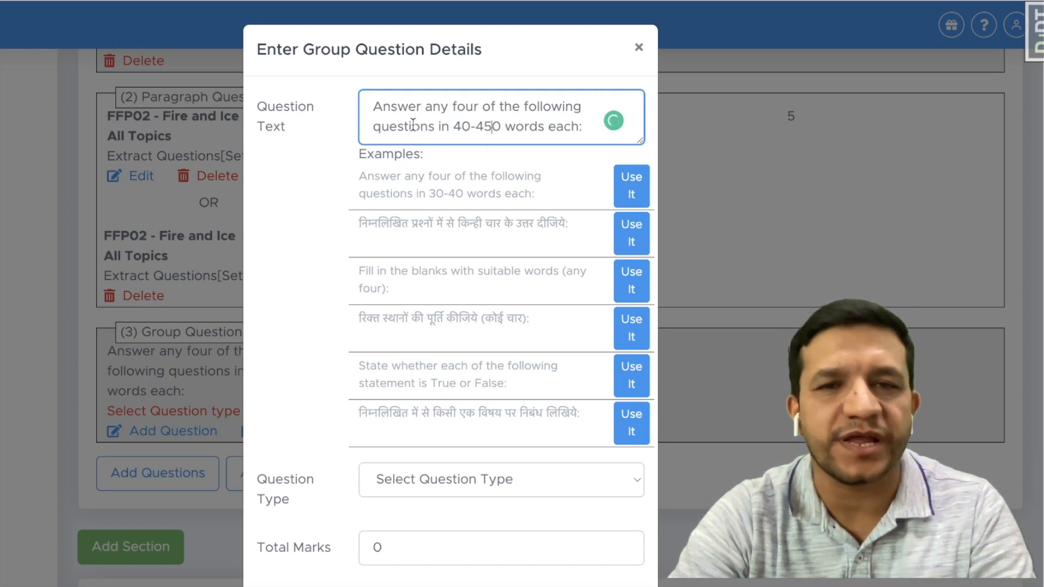
- Set the group question's type to Subjective Question and its total marks to 12
{"action": "left_click", "coordinate": [406, 473]}
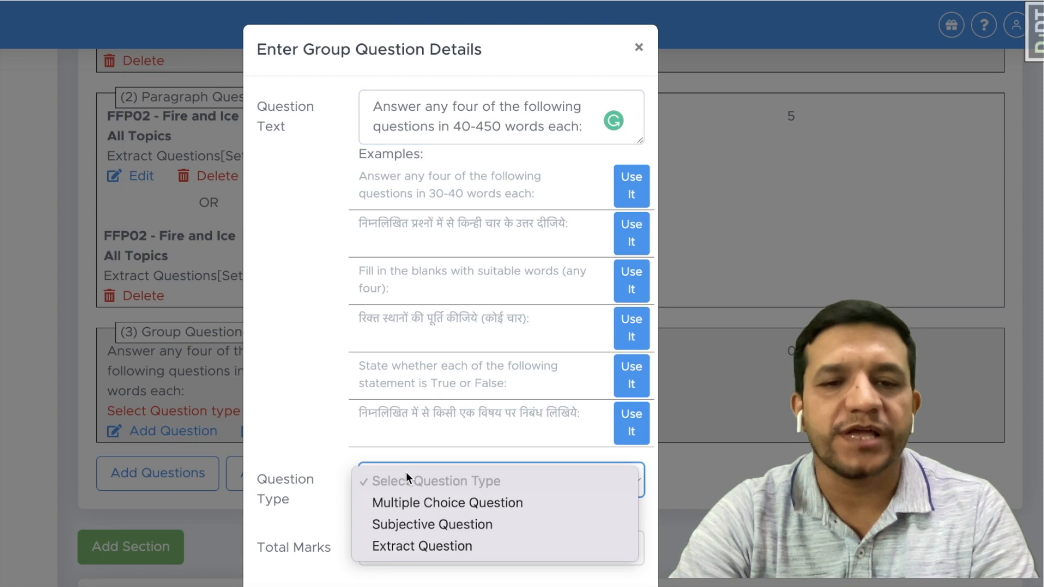
{"action": "left_click", "coordinate": [429, 523]}
{"action": "left_click", "coordinate": [401, 554]}
{"action": "key", "text": "BackSpace"}
{"action": "type", "text": "12"}
{"action": "left_click", "coordinate": [276, 520]}
{"action": "scroll", "coordinate": [326, 489], "scroll_direction": "down", "scroll_amount": 1}
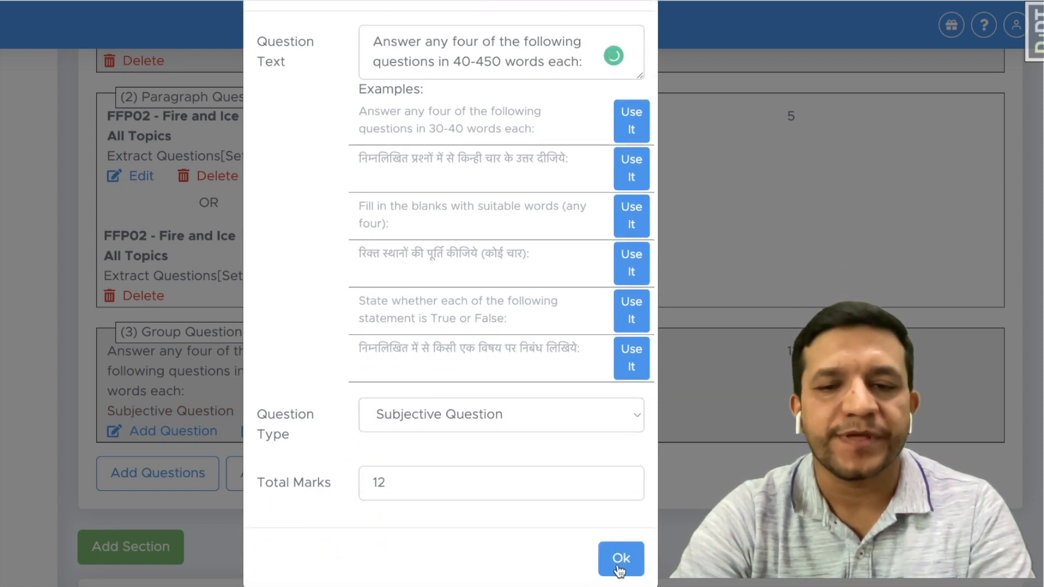
{"action": "left_click", "coordinate": [618, 561]}
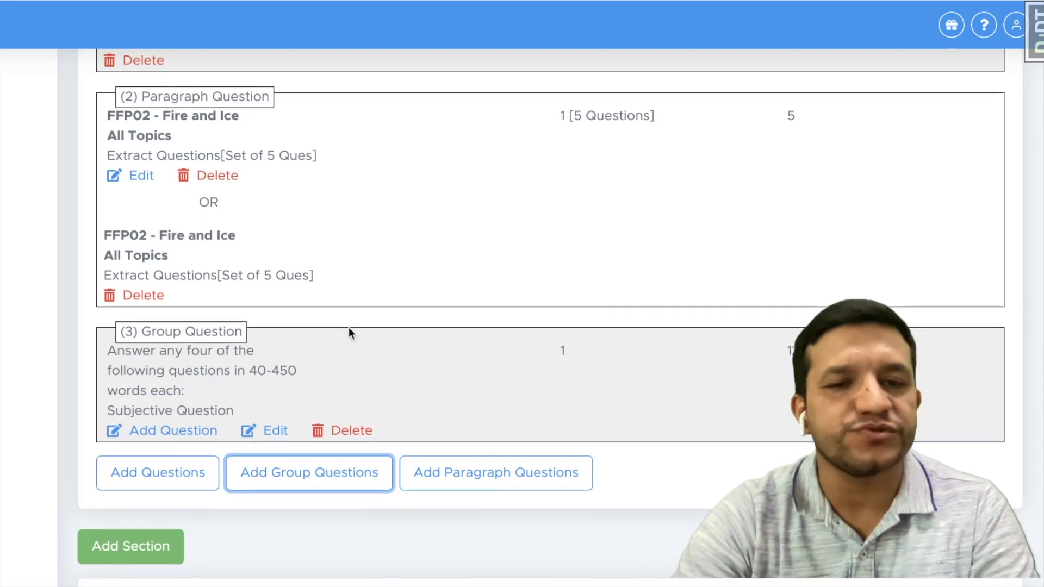
- Add a question entry to the group from FF03 - Two Stories about Flying with All Topics and SA-1 (Short answer type-1) weightage
{"action": "scroll", "coordinate": [188, 416], "scroll_direction": "down", "scroll_amount": 1}
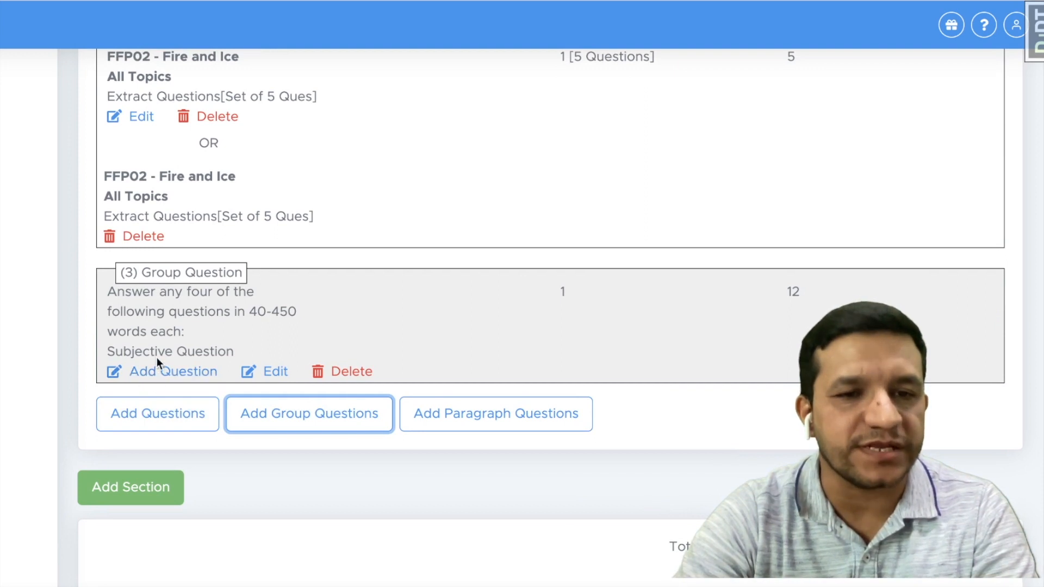
{"action": "left_click_drag", "start_coordinate": [119, 306], "coordinate": [208, 348]}
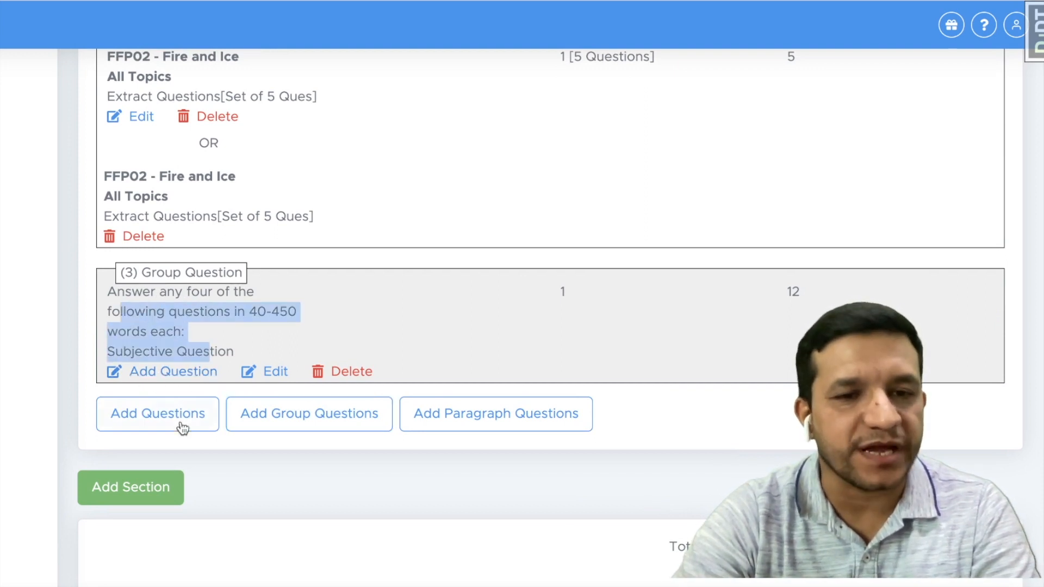
{"action": "left_click", "coordinate": [155, 349]}
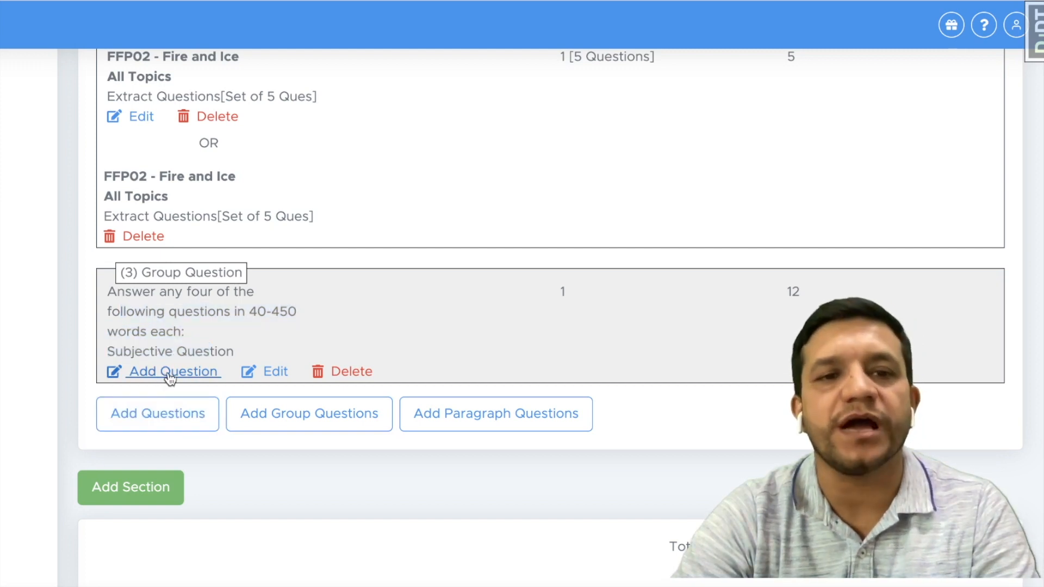
{"action": "left_click", "coordinate": [168, 374]}
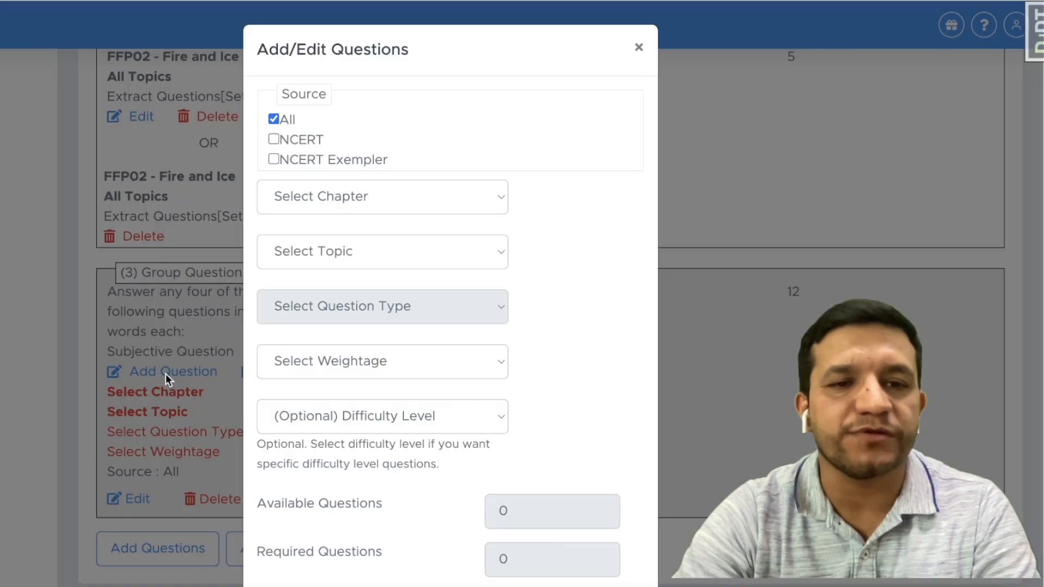
{"action": "left_click", "coordinate": [315, 205]}
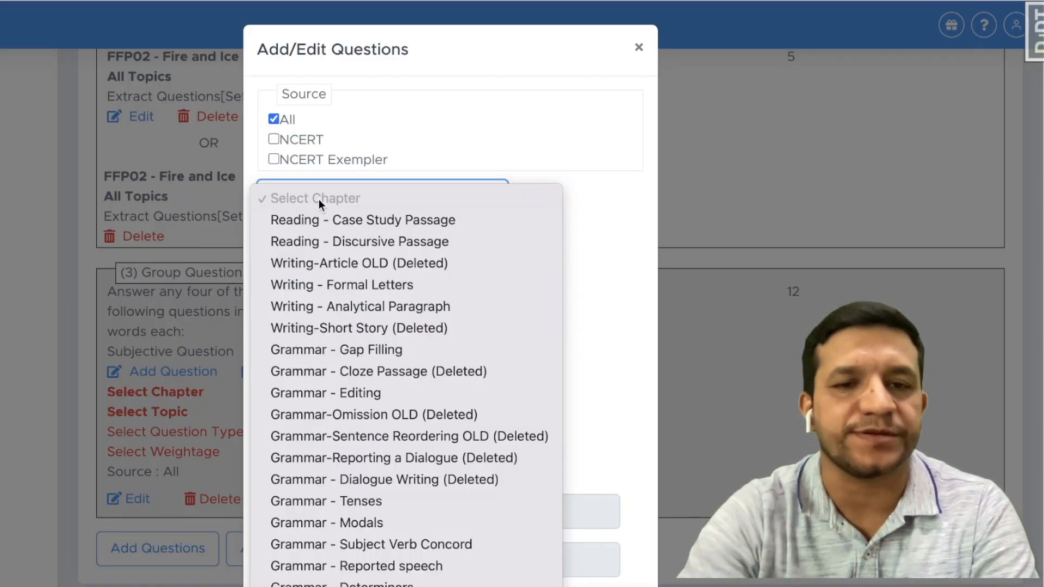
{"action": "scroll", "coordinate": [395, 380], "scroll_direction": "down", "scroll_amount": 10}
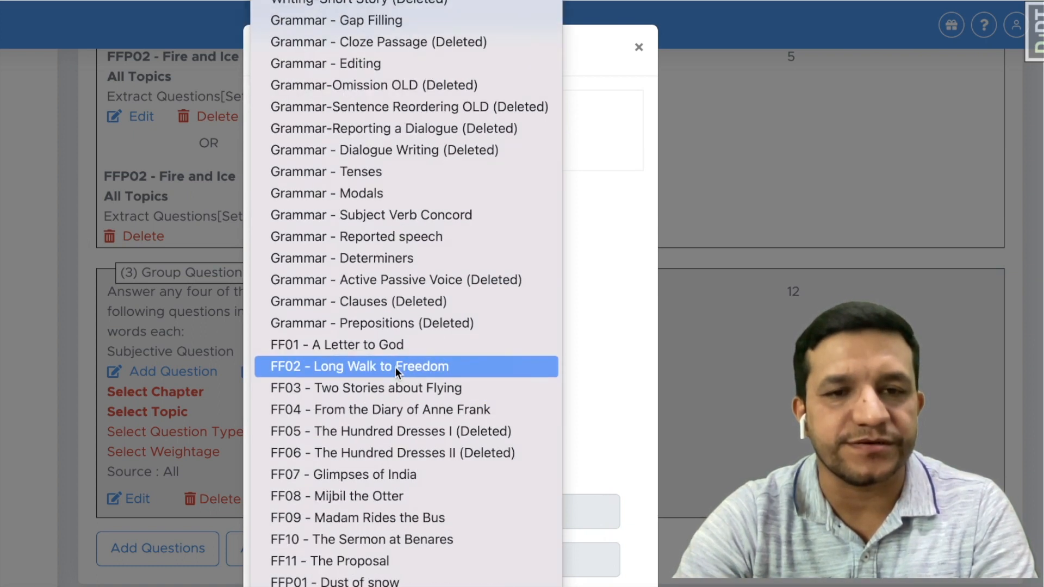
{"action": "left_click", "coordinate": [380, 313]}
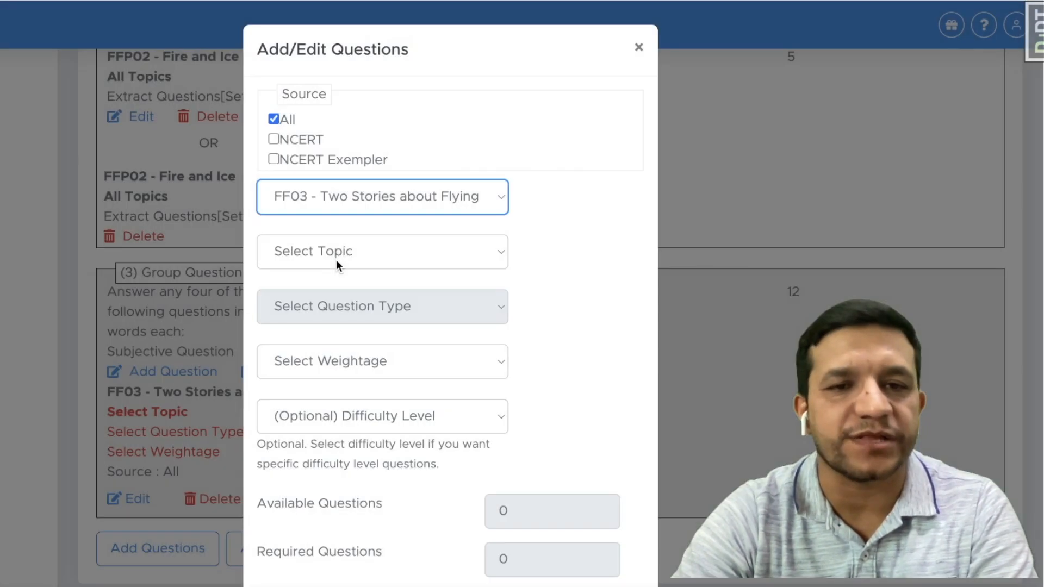
{"action": "left_click", "coordinate": [336, 260]}
{"action": "left_click", "coordinate": [338, 272]}
{"action": "left_click", "coordinate": [341, 363]}
{"action": "left_click", "coordinate": [345, 383]}
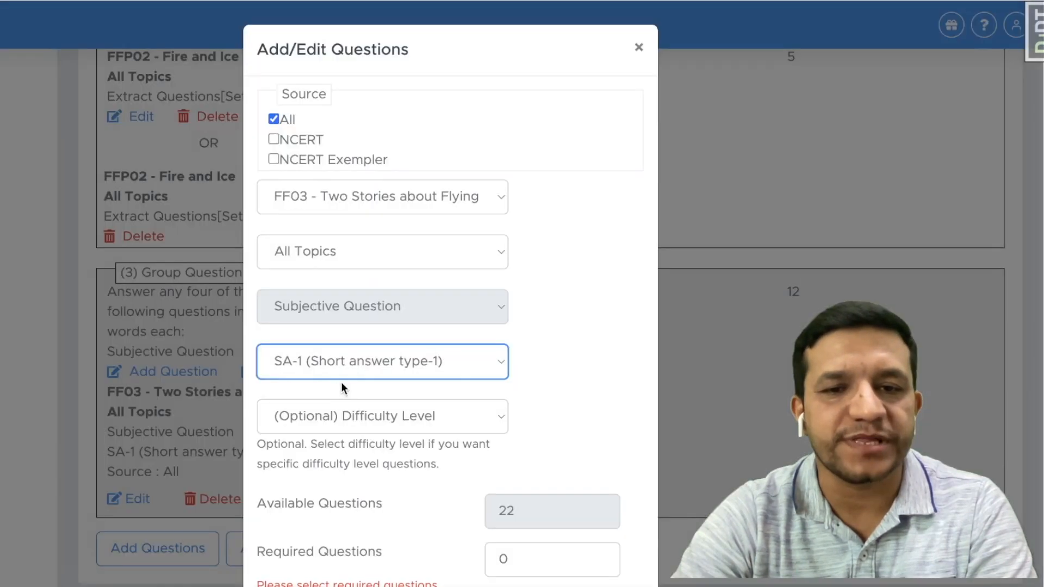
- Set the required questions for the Two Stories about Flying entry to 2
{"action": "scroll", "coordinate": [380, 391], "scroll_direction": "down", "scroll_amount": 3}
{"action": "double_click", "coordinate": [542, 419]}
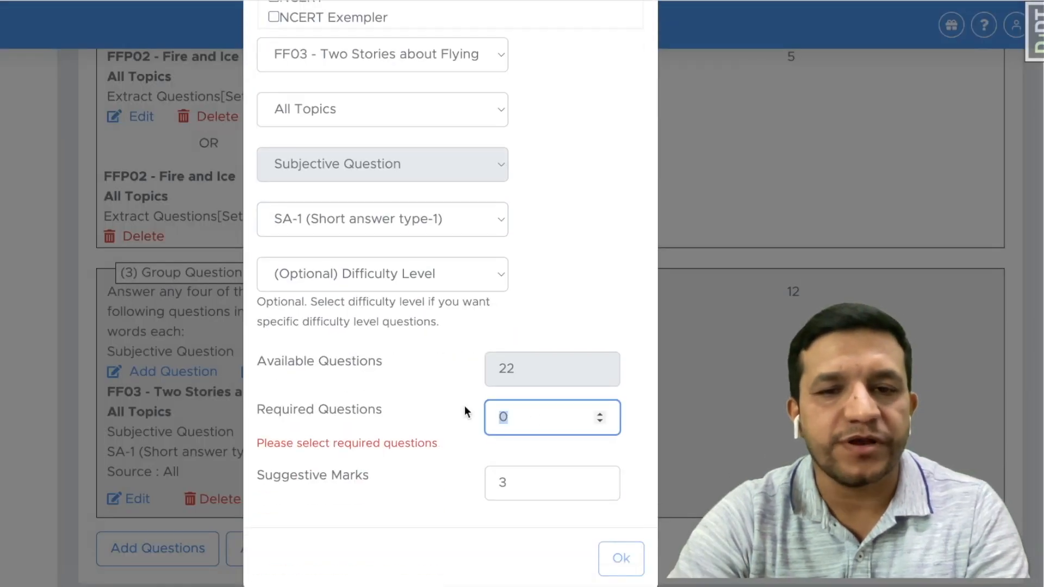
{"action": "type", "text": "2"}
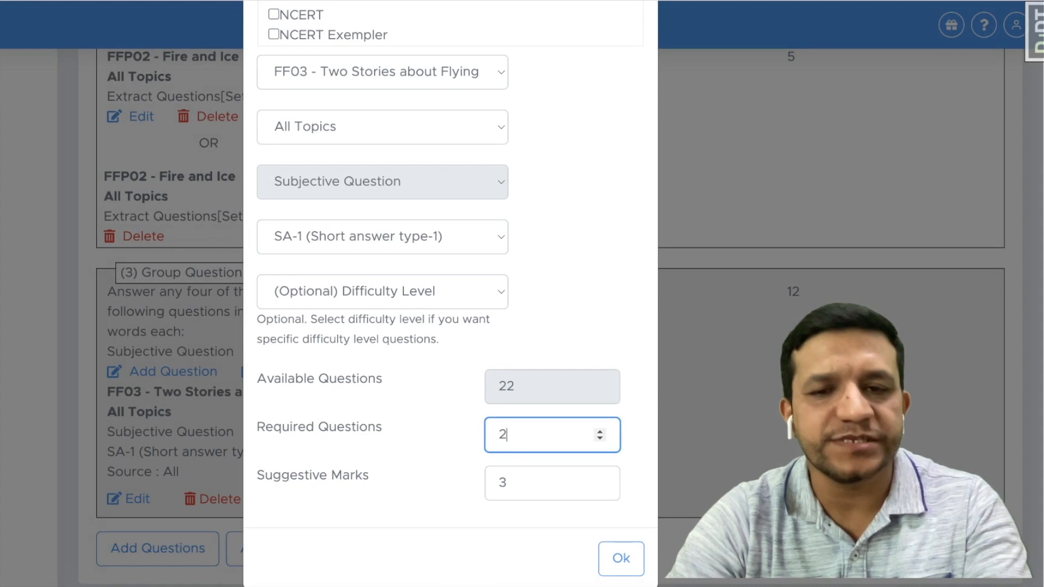
{"action": "left_click", "coordinate": [628, 555]}
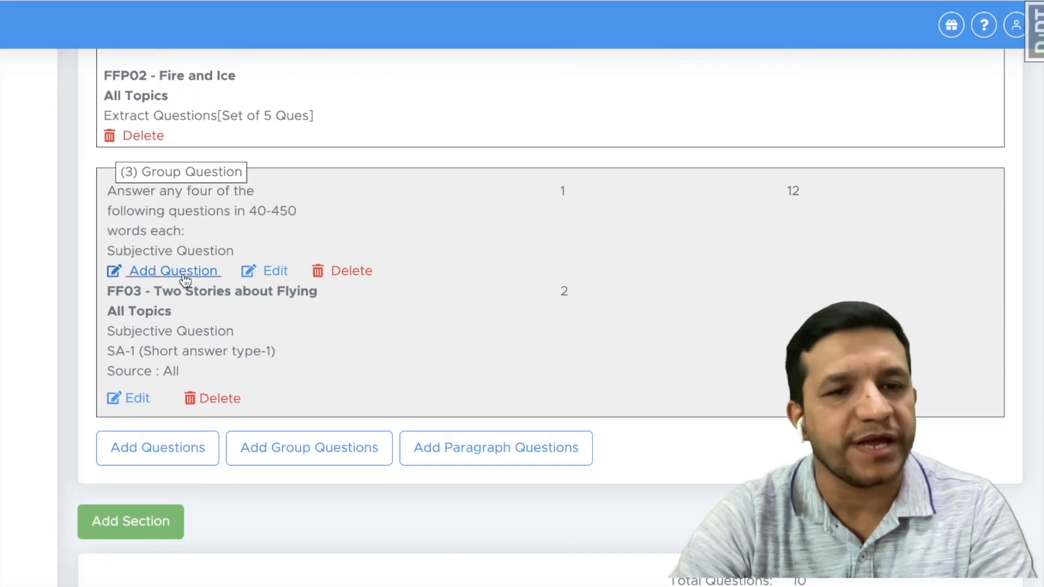
- Add another entry to the 12-mark group question from FF08 - Mijbil the Otter with All Topics and SA-1 (Short answer type-1) weightage
{"action": "left_click", "coordinate": [174, 372]}
{"action": "left_click", "coordinate": [353, 193]}
{"action": "scroll", "coordinate": [370, 326], "scroll_direction": "down", "scroll_amount": 5}
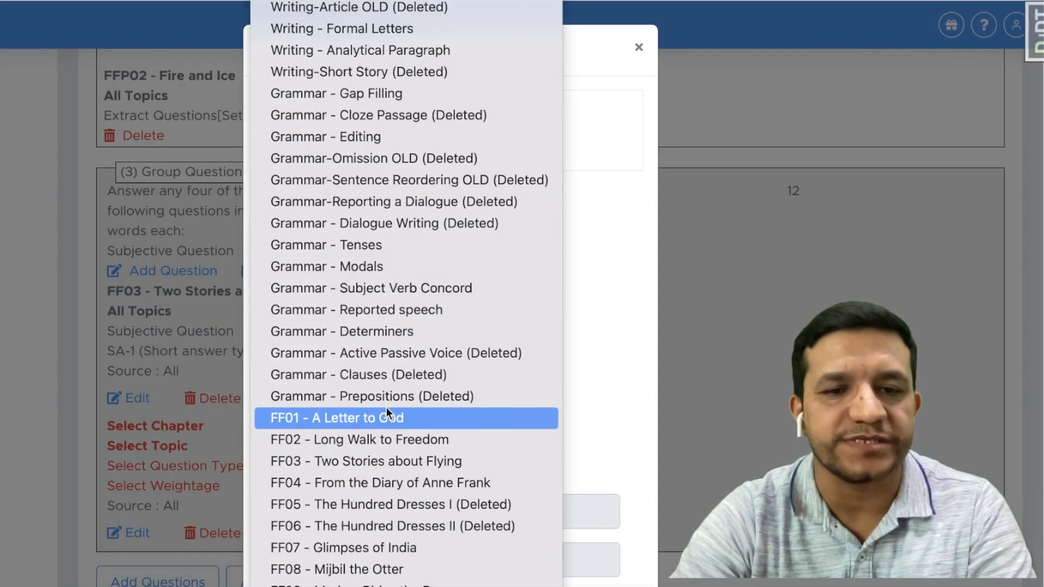
{"action": "scroll", "coordinate": [371, 331], "scroll_direction": "down", "scroll_amount": 3}
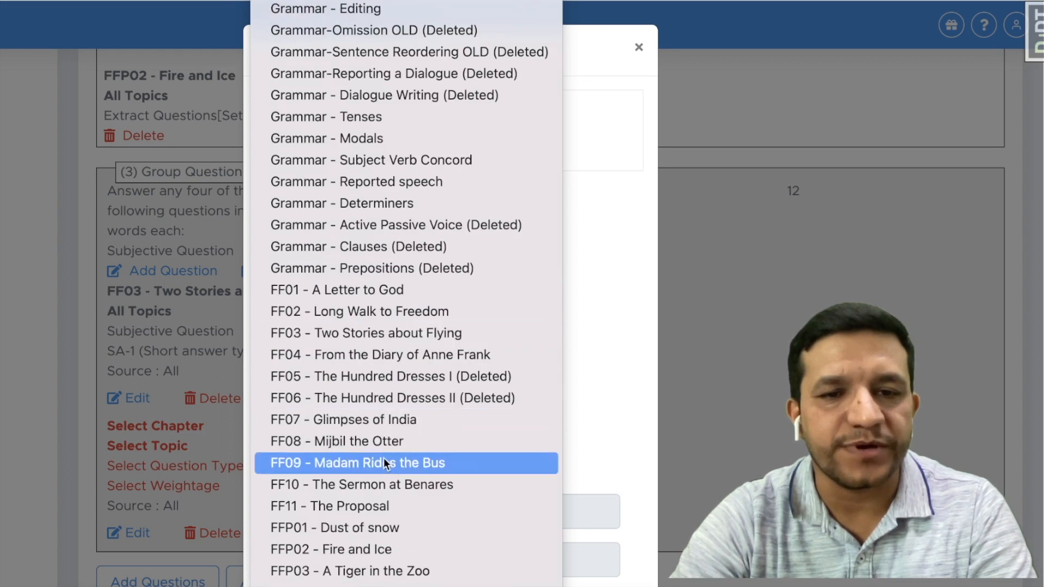
{"action": "scroll", "coordinate": [380, 457], "scroll_direction": "down", "scroll_amount": 2}
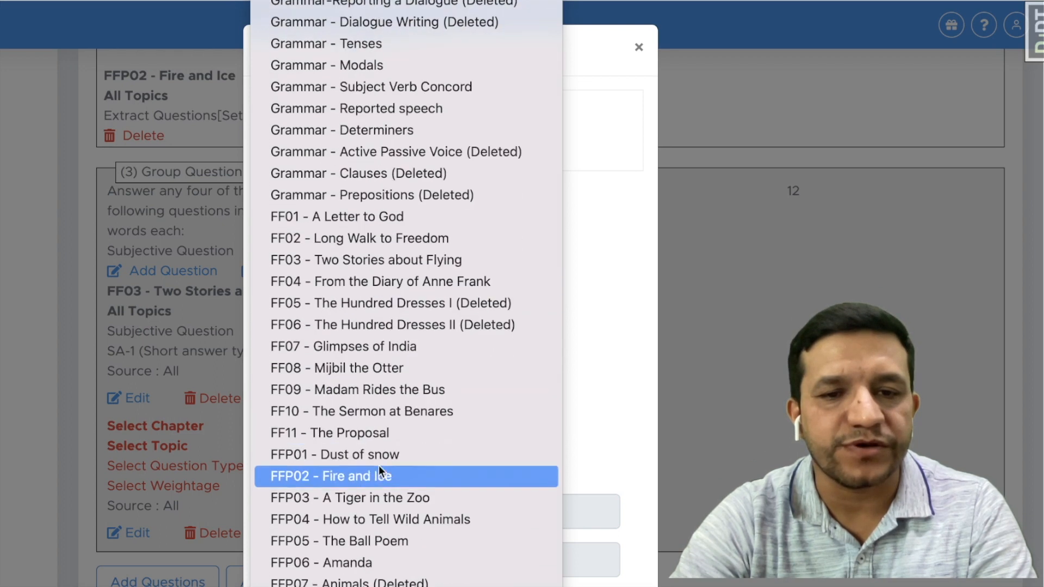
{"action": "left_click", "coordinate": [364, 367]}
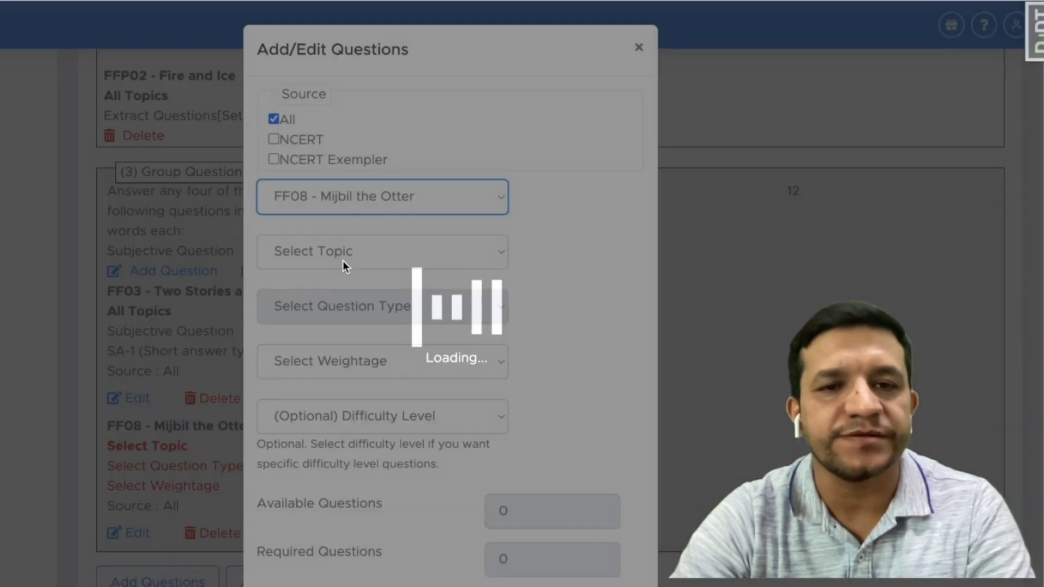
{"action": "left_click", "coordinate": [332, 254]}
{"action": "left_click", "coordinate": [334, 274]}
{"action": "left_click", "coordinate": [334, 359]}
{"action": "left_click", "coordinate": [339, 385]}
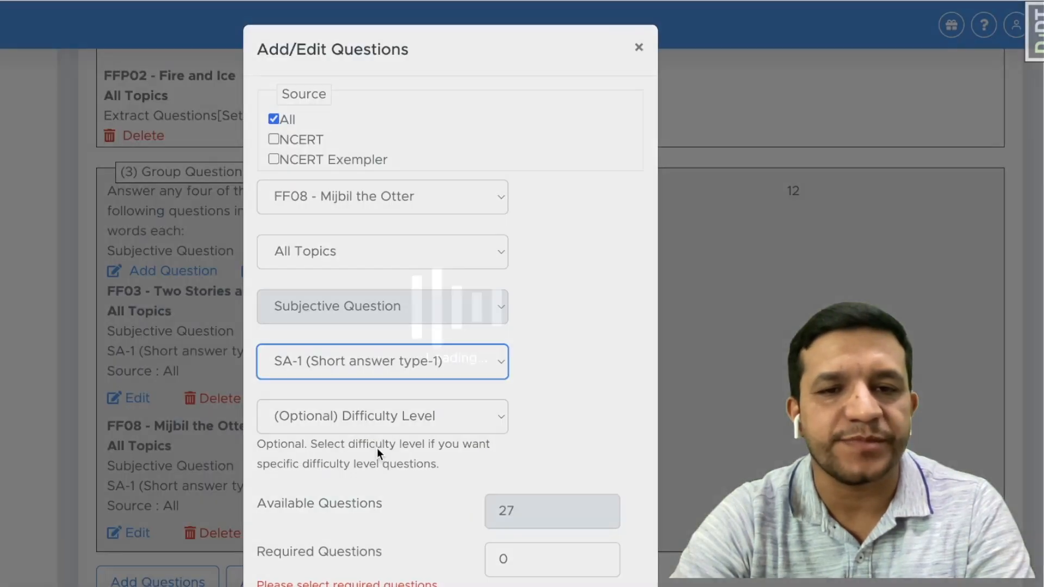
- Set the required questions for the Mijbil the Otter entry to 3 and save the entry
{"action": "scroll", "coordinate": [418, 433], "scroll_direction": "down", "scroll_amount": 3}
{"action": "double_click", "coordinate": [524, 419]}
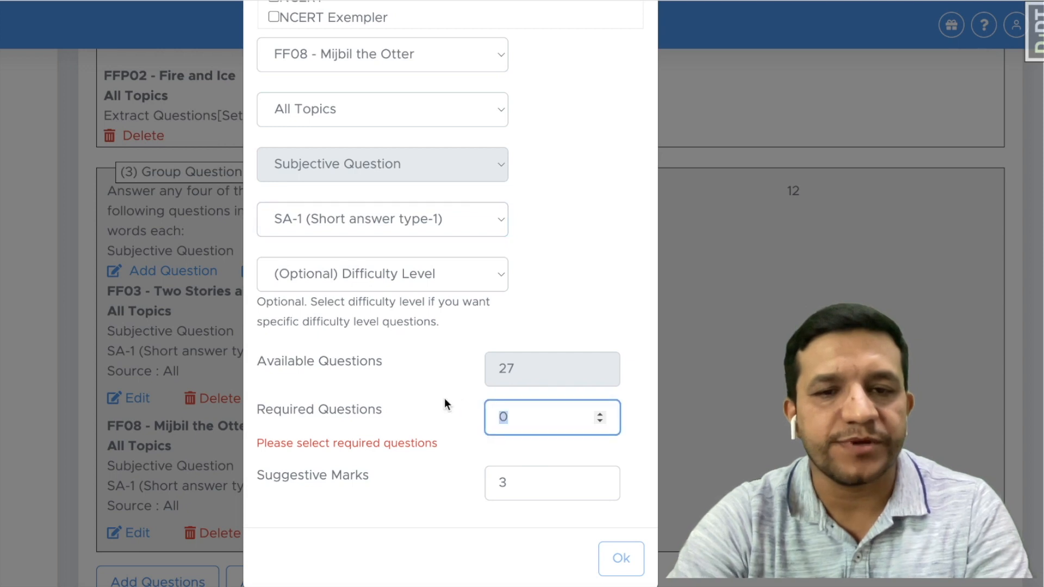
{"action": "type", "text": "3"}
{"action": "left_click", "coordinate": [620, 558]}
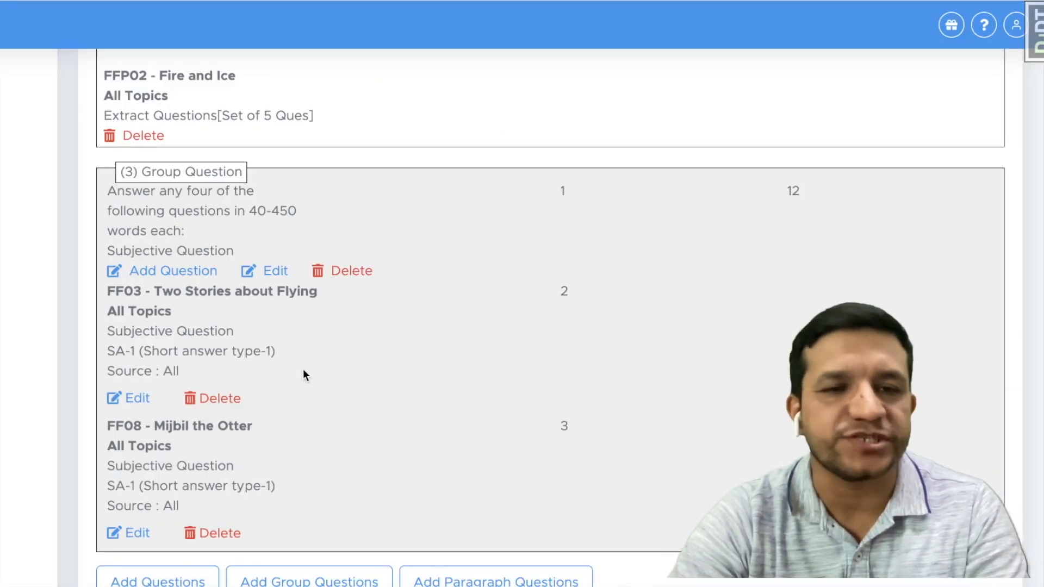
- Check the syllabus PDF for the short answer requirement from FOOTPRINTS WITHOUT FEET, then return to the blueprint
{"action": "scroll", "coordinate": [489, 381], "scroll_direction": "down", "scroll_amount": 2}
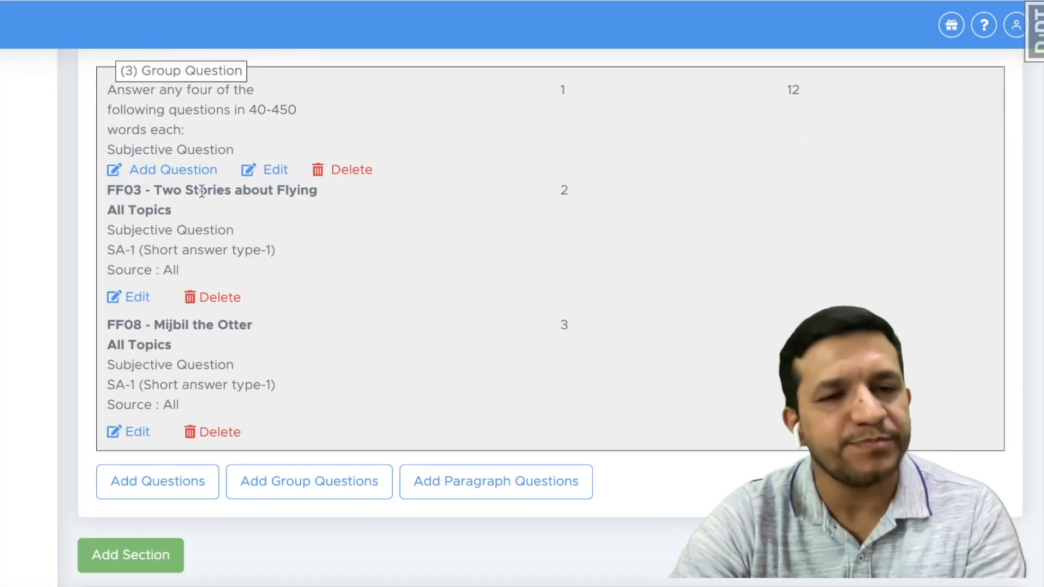
{"action": "scroll", "coordinate": [333, 288], "scroll_direction": "down", "scroll_amount": 1}
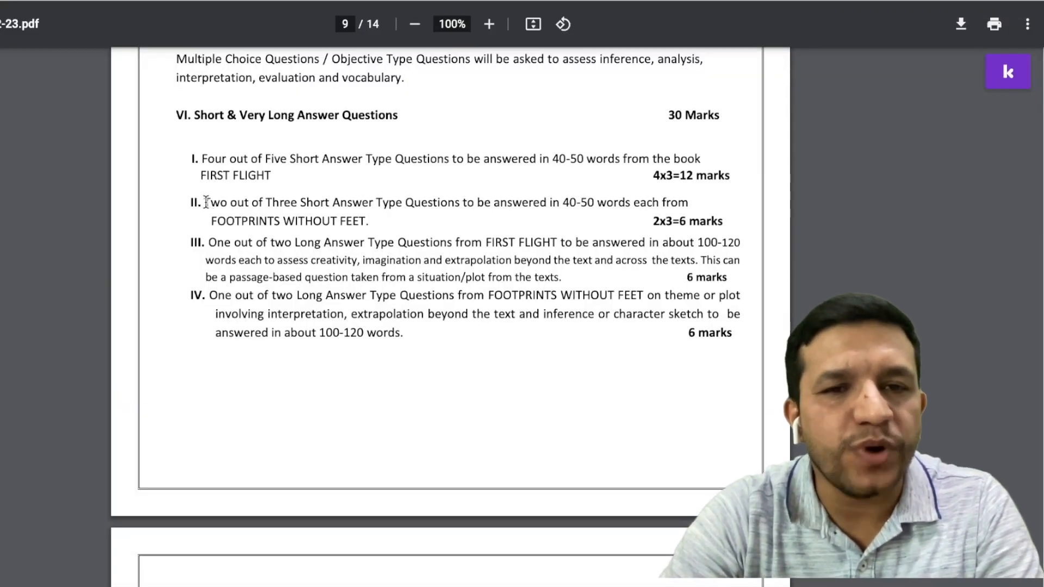
{"action": "left_click_drag", "start_coordinate": [207, 203], "coordinate": [365, 197]}
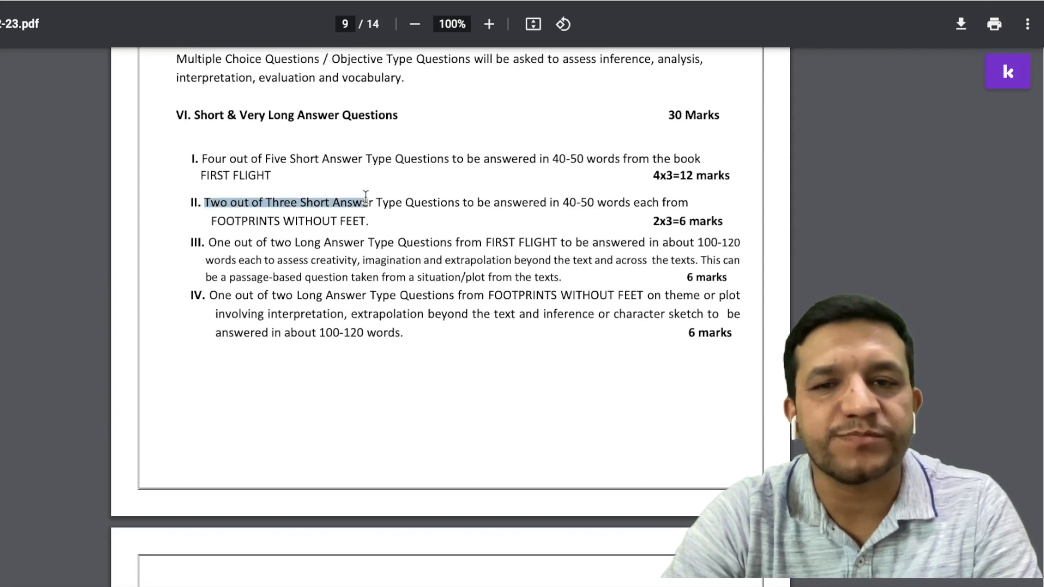
{"action": "left_click", "coordinate": [534, 202]}
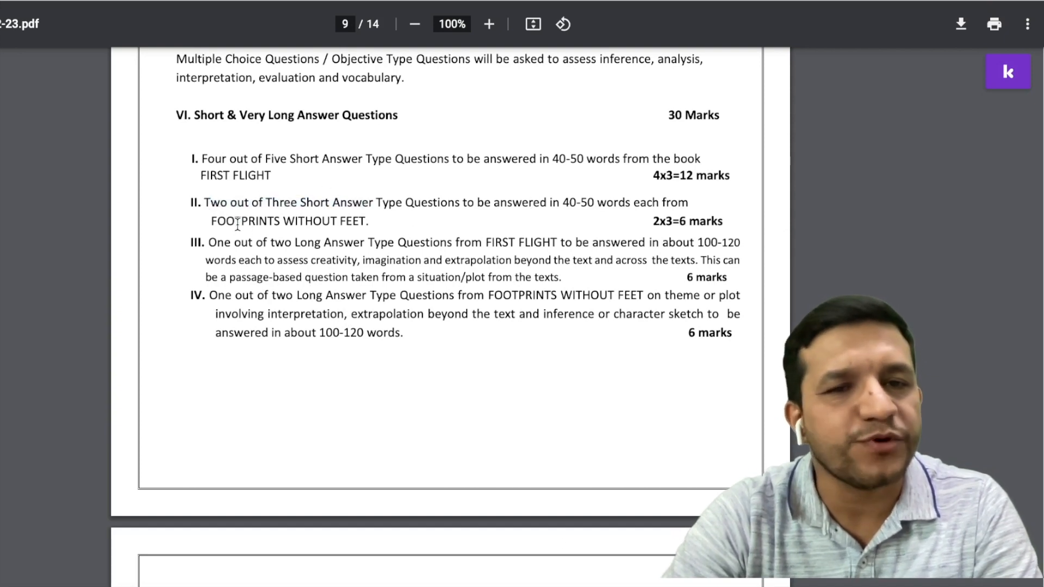
{"action": "left_click_drag", "start_coordinate": [238, 224], "coordinate": [384, 205]}
{"action": "left_click", "coordinate": [892, 1]}
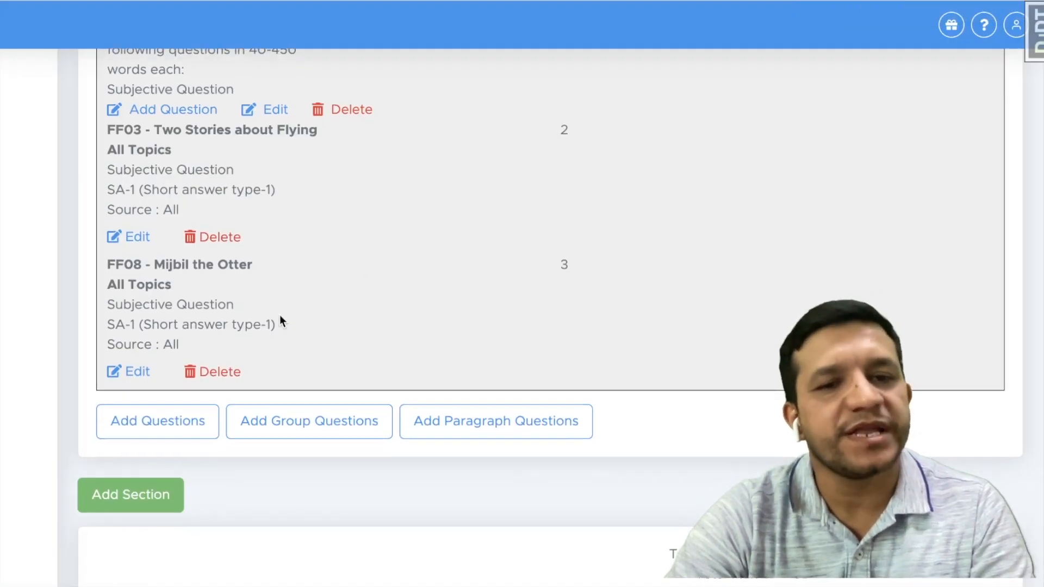
- Start a new group question in Section C and check the syllabus PDF for the marks of the Footprints short answer questions
{"action": "scroll", "coordinate": [282, 337], "scroll_direction": "down", "scroll_amount": 1}
{"action": "left_click", "coordinate": [300, 356]}
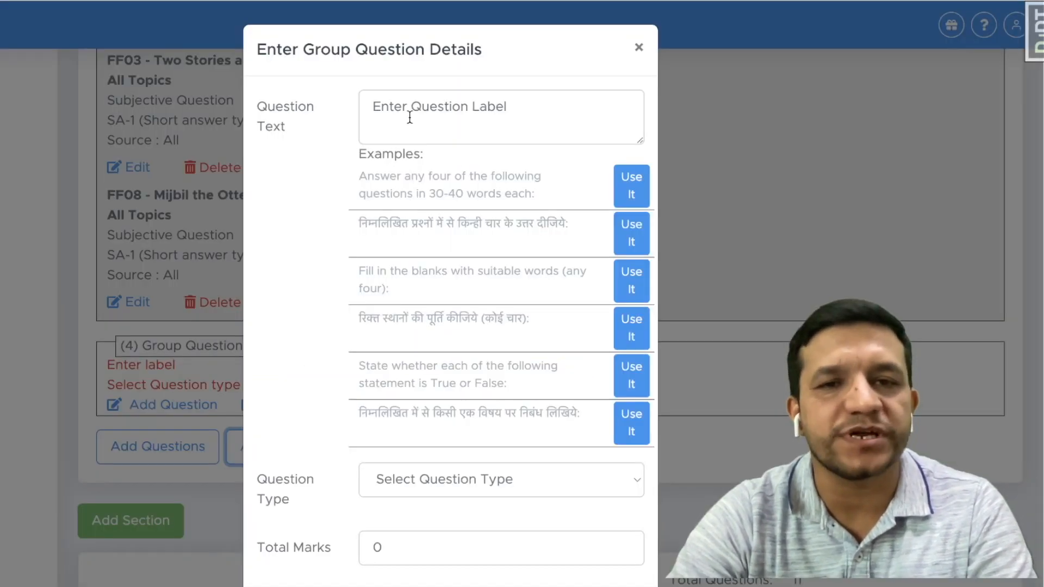
{"action": "key", "text": "ctrl+shift+Tab"}
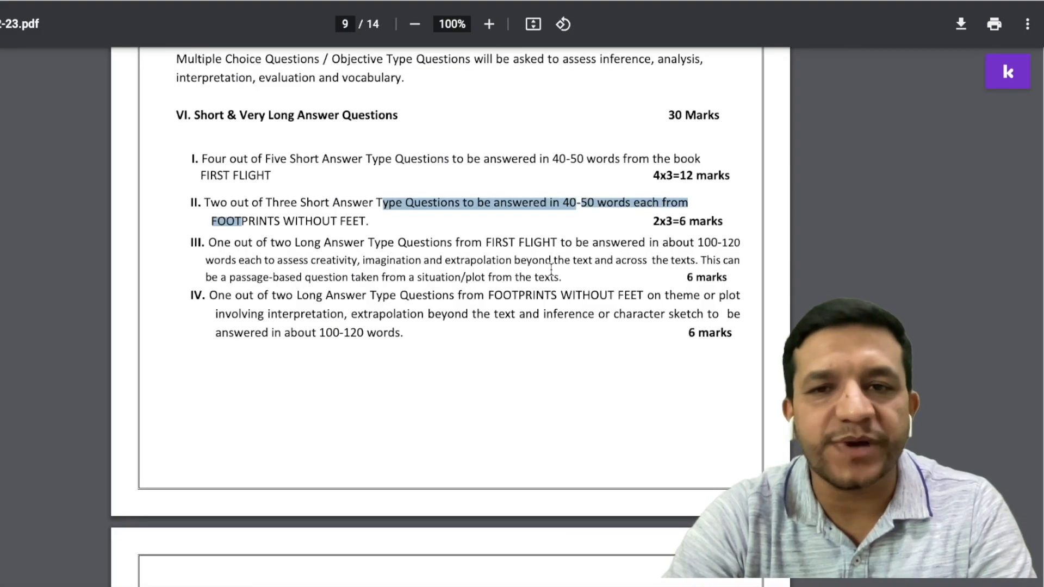
{"action": "left_click_drag", "start_coordinate": [679, 223], "coordinate": [687, 220]}
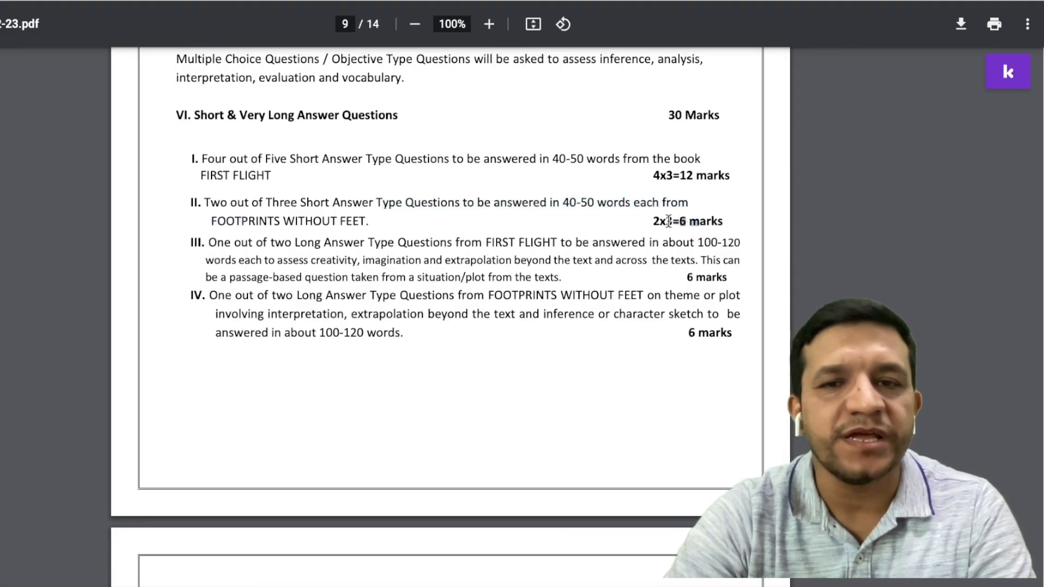
{"action": "left_click", "coordinate": [856, 1]}
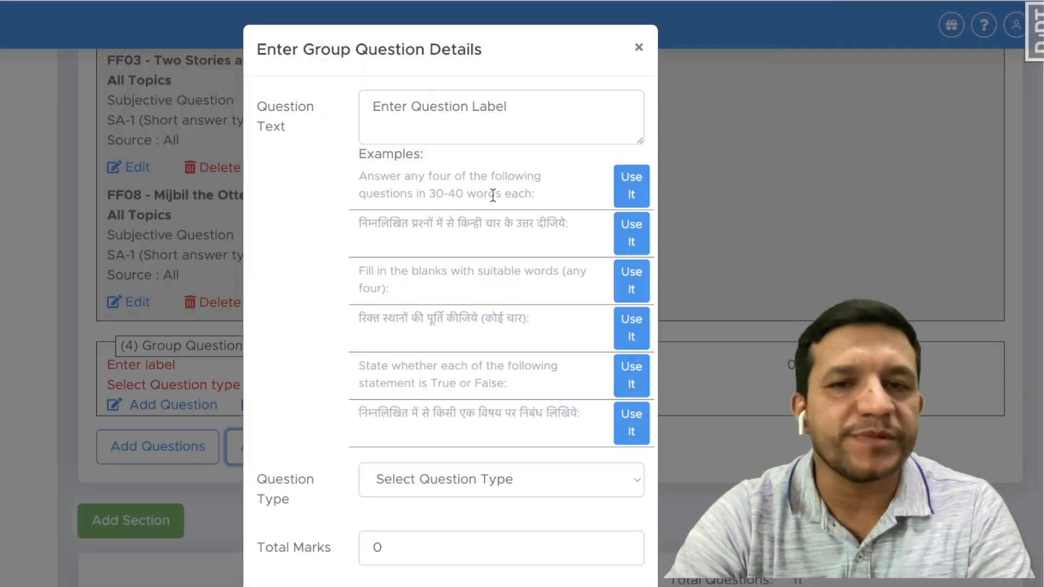
- Adapt the first example as the group question's text, reading "Answer any two of the following questions in 40-50 words each:"
{"action": "left_click", "coordinate": [631, 185]}
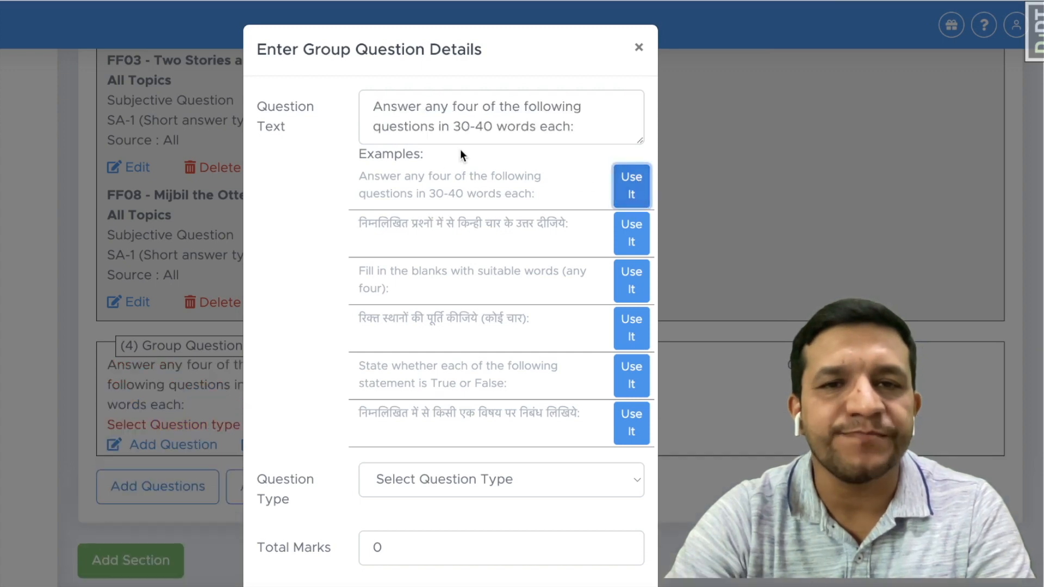
{"action": "left_click_drag", "start_coordinate": [453, 126], "coordinate": [461, 126]}
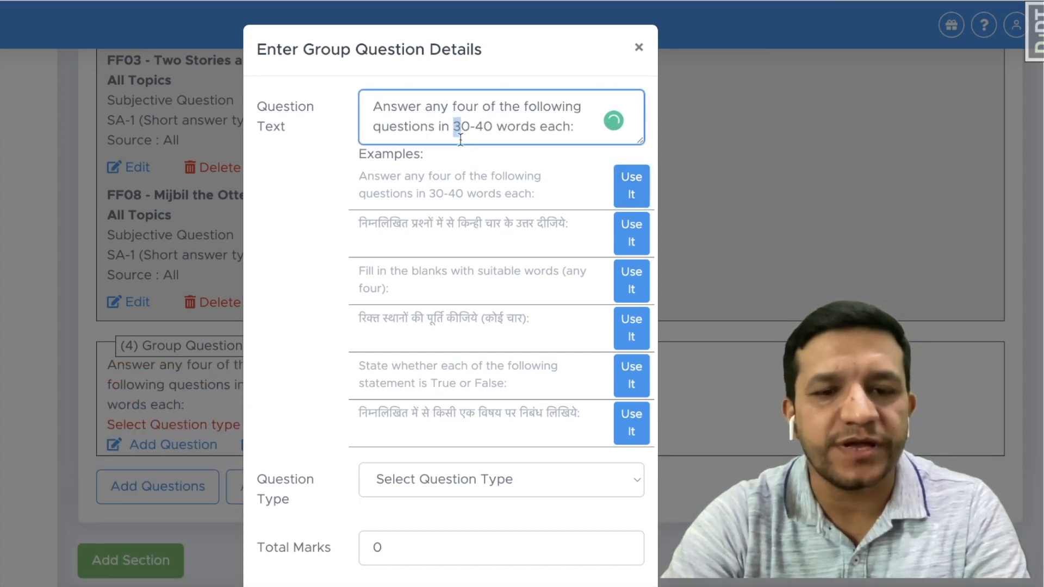
{"action": "type", "text": "4"}
{"action": "left_click_drag", "start_coordinate": [475, 126], "coordinate": [484, 126]}
{"action": "type", "text": "5"}
{"action": "left_click_drag", "start_coordinate": [458, 109], "coordinate": [482, 109]}
{"action": "type", "text": "two"}
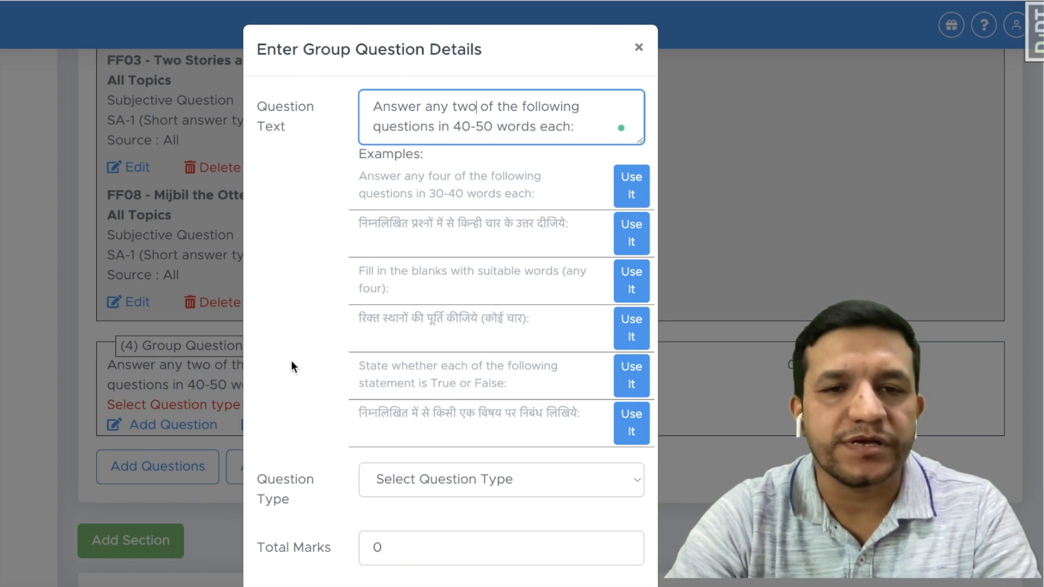
- Set the new group question's type to Subjective Question and its total marks to 6, and save it
{"action": "scroll", "coordinate": [294, 356], "scroll_direction": "down", "scroll_amount": 2}
{"action": "left_click", "coordinate": [435, 409]}
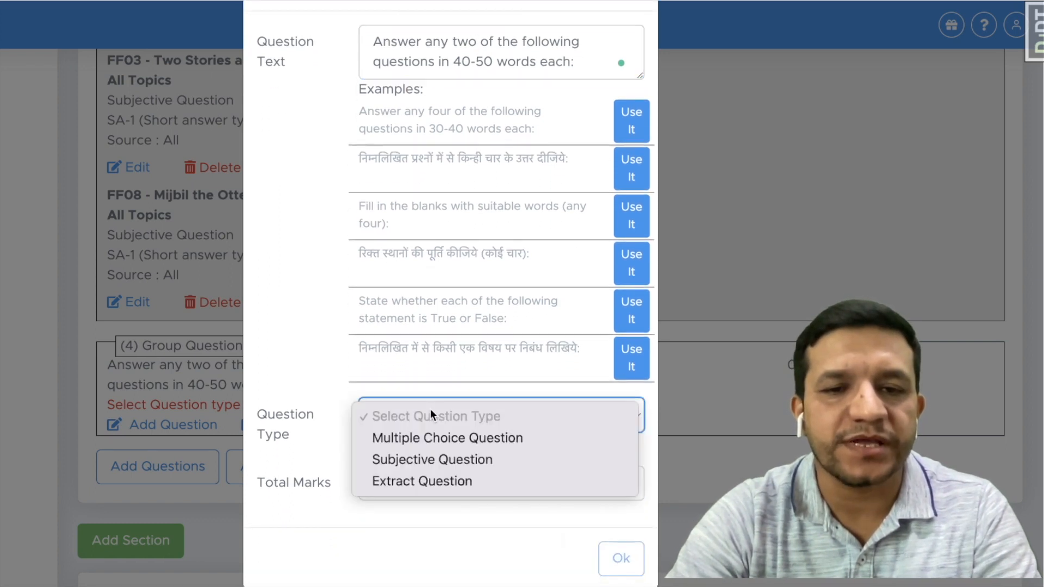
{"action": "left_click", "coordinate": [413, 460]}
{"action": "double_click", "coordinate": [396, 487]}
{"action": "type", "text": "6"}
{"action": "left_click", "coordinate": [620, 560]}
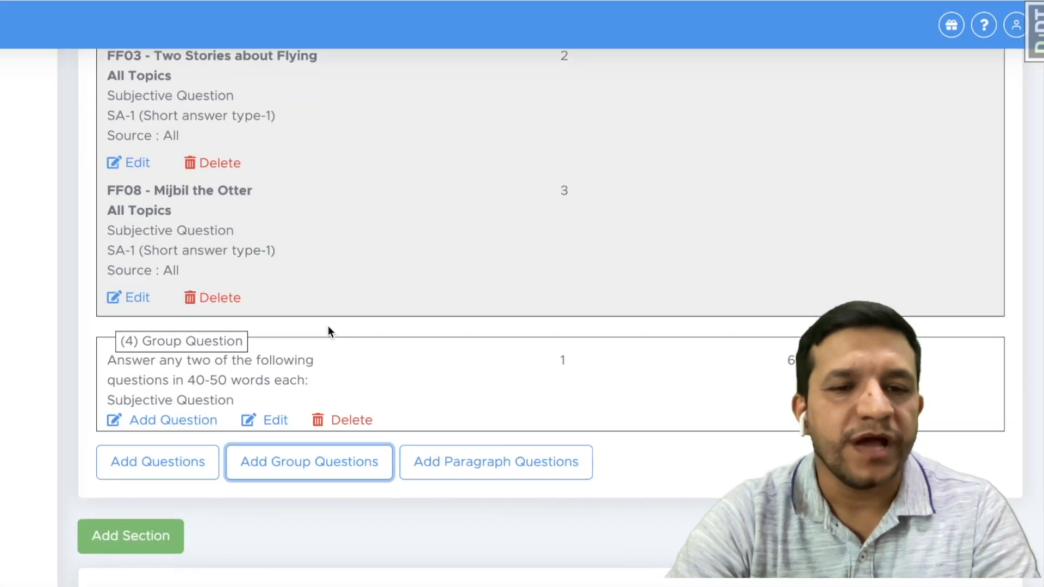
- Add an entry to the 6-mark group question from FP03 - The Midnight Visitor with All Topics and SA-1 (Short answer type-1) weightage
{"action": "scroll", "coordinate": [328, 331], "scroll_direction": "down", "scroll_amount": 1}
{"action": "left_click", "coordinate": [166, 355]}
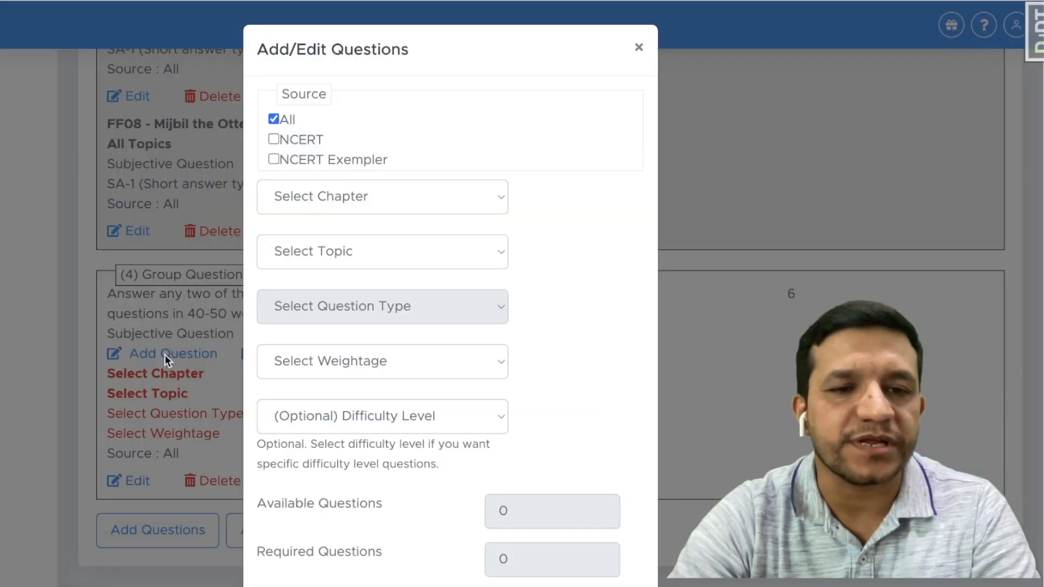
{"action": "left_click", "coordinate": [363, 197]}
{"action": "scroll", "coordinate": [393, 293], "scroll_direction": "down", "scroll_amount": 10}
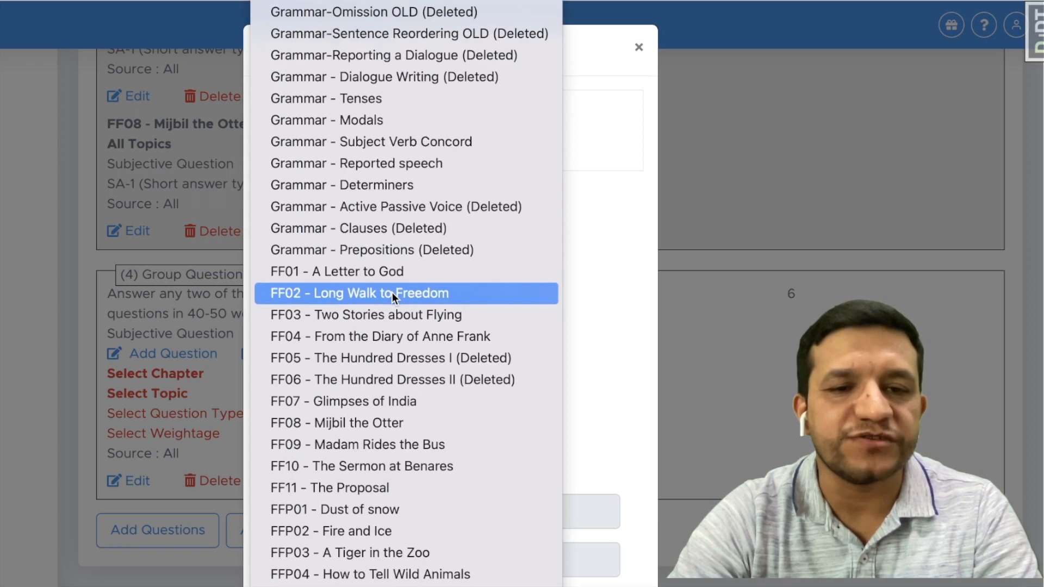
{"action": "scroll", "coordinate": [381, 316], "scroll_direction": "down", "scroll_amount": 5}
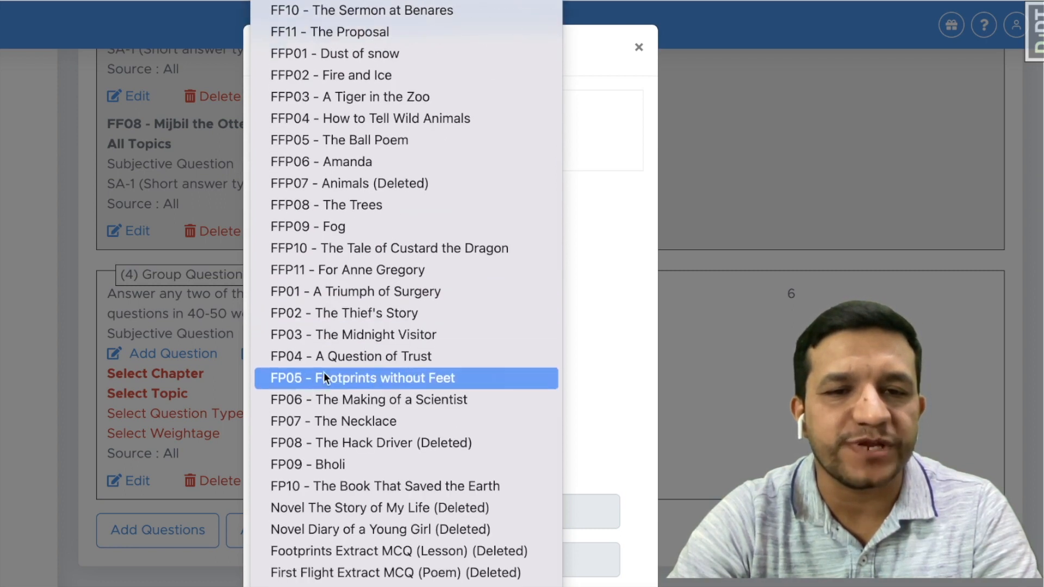
{"action": "left_click", "coordinate": [353, 335]}
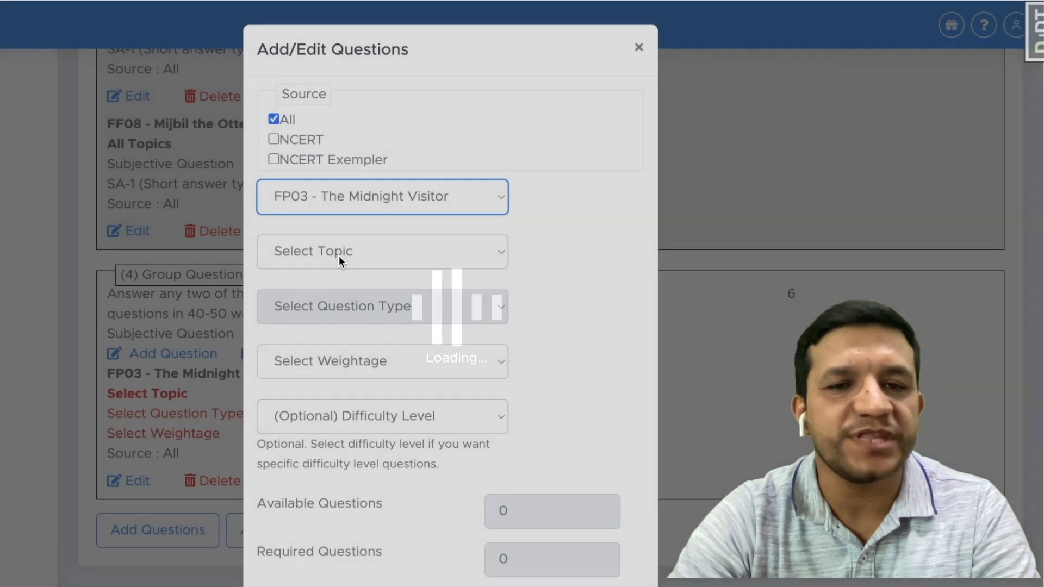
{"action": "left_click", "coordinate": [339, 257]}
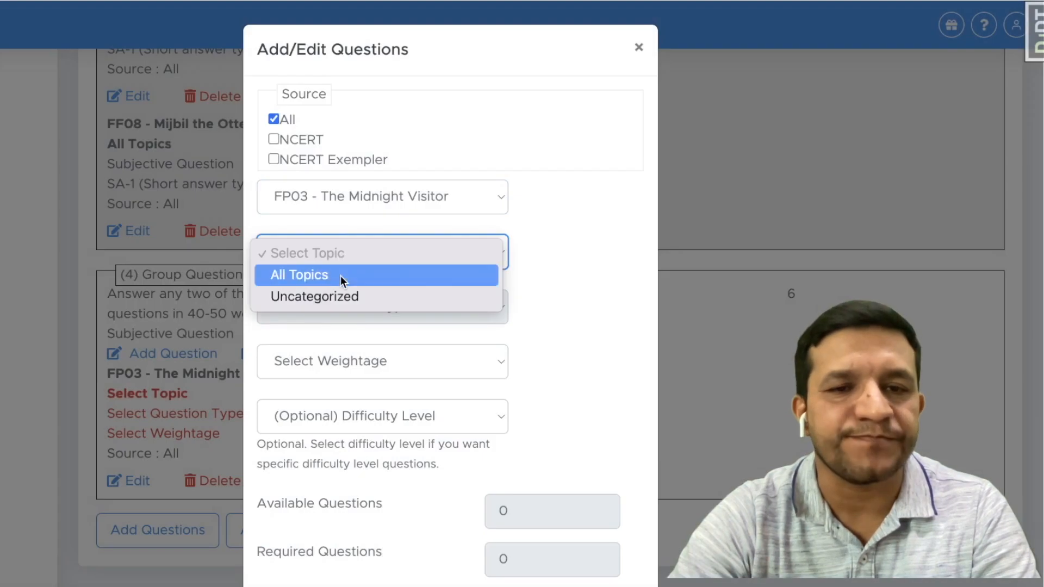
{"action": "left_click", "coordinate": [341, 275]}
{"action": "left_click", "coordinate": [324, 361]}
{"action": "left_click", "coordinate": [334, 384]}
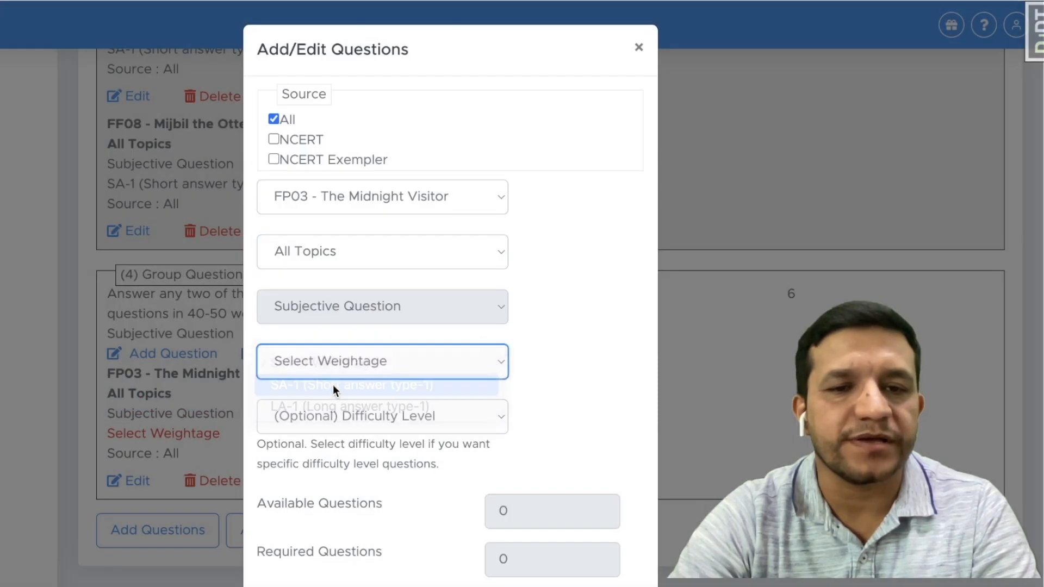
- Set the required questions for The Midnight Visitor entry to 1 and save the entry
{"action": "scroll", "coordinate": [415, 386], "scroll_direction": "down", "scroll_amount": 1}
{"action": "scroll", "coordinate": [415, 386], "scroll_direction": "down", "scroll_amount": 3}
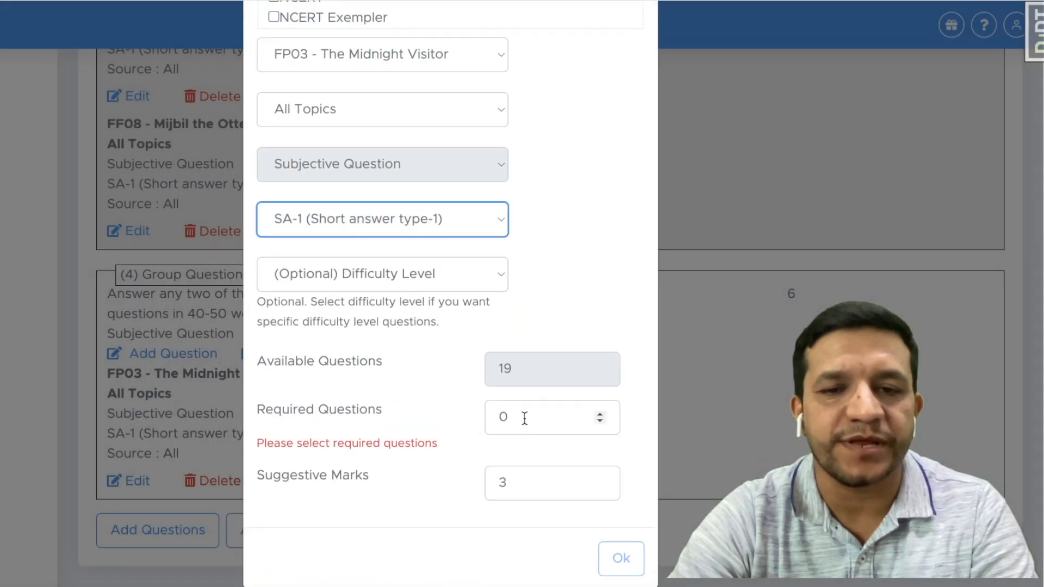
{"action": "double_click", "coordinate": [521, 414]}
{"action": "type", "text": "1"}
{"action": "left_click", "coordinate": [621, 559]}
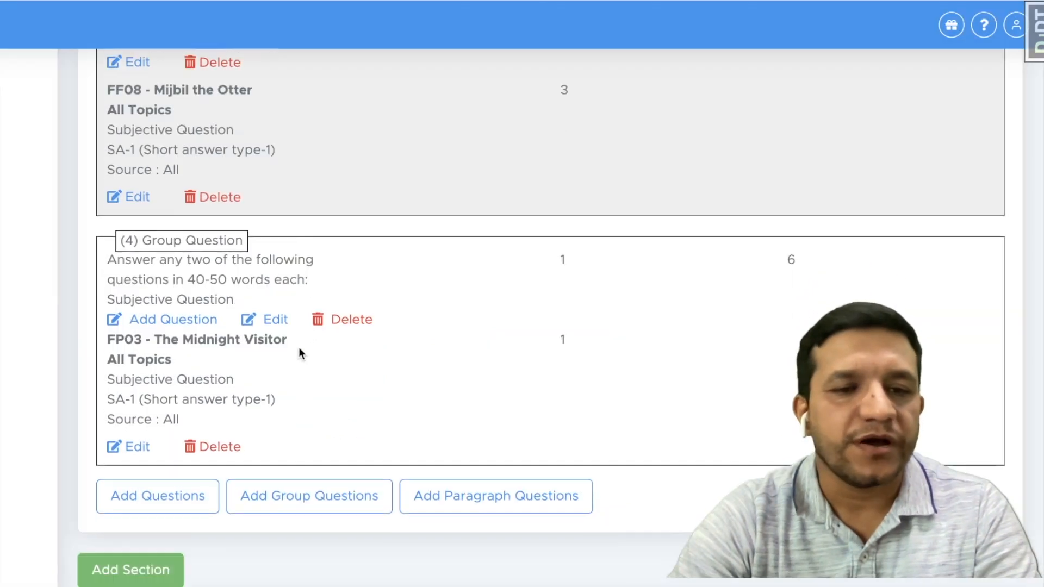
- Add a second entry to the 6-mark group question from FP02 - The Thief's Story with All Topics and SA-1 (Short answer type-1) weightage
{"action": "scroll", "coordinate": [302, 357], "scroll_direction": "down", "scroll_amount": 4}
{"action": "left_click", "coordinate": [181, 124]}
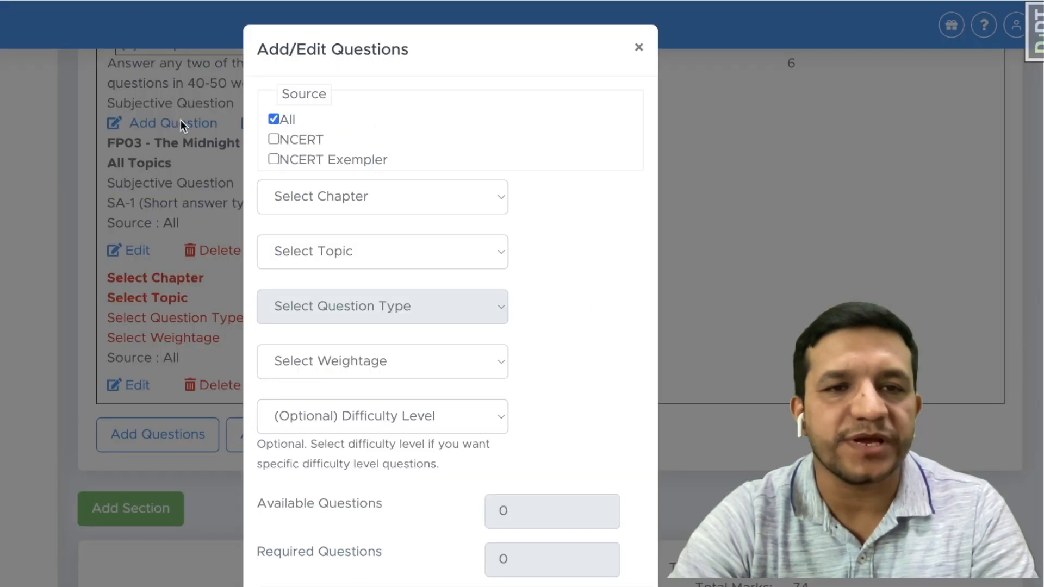
{"action": "left_click", "coordinate": [373, 193]}
{"action": "scroll", "coordinate": [373, 369], "scroll_direction": "down", "scroll_amount": 5}
{"action": "scroll", "coordinate": [373, 369], "scroll_direction": "down", "scroll_amount": 10}
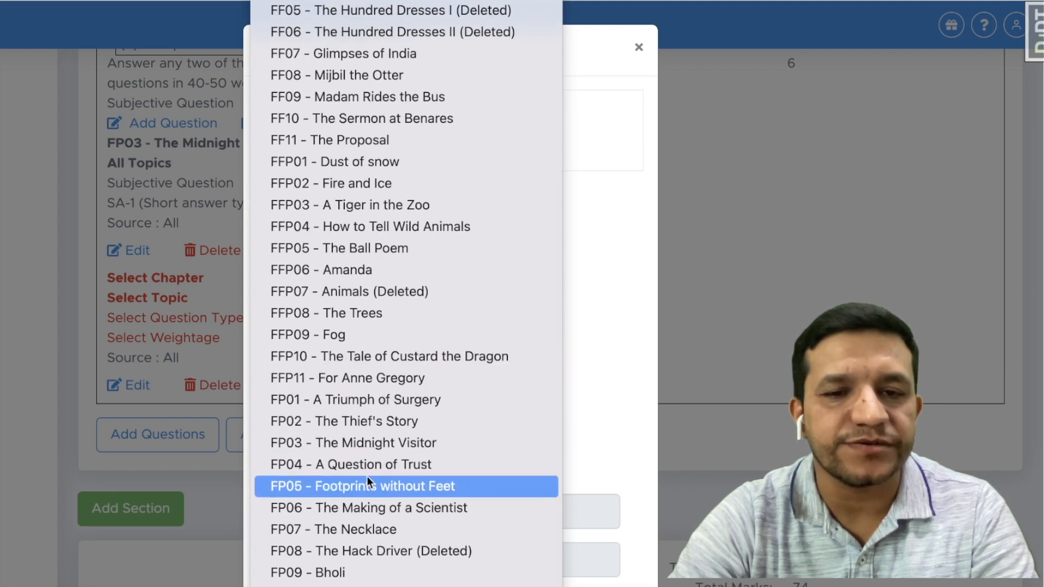
{"action": "left_click", "coordinate": [353, 422]}
{"action": "left_click", "coordinate": [306, 250]}
{"action": "left_click", "coordinate": [319, 274]}
{"action": "left_click", "coordinate": [325, 364]}
{"action": "left_click", "coordinate": [339, 389]}
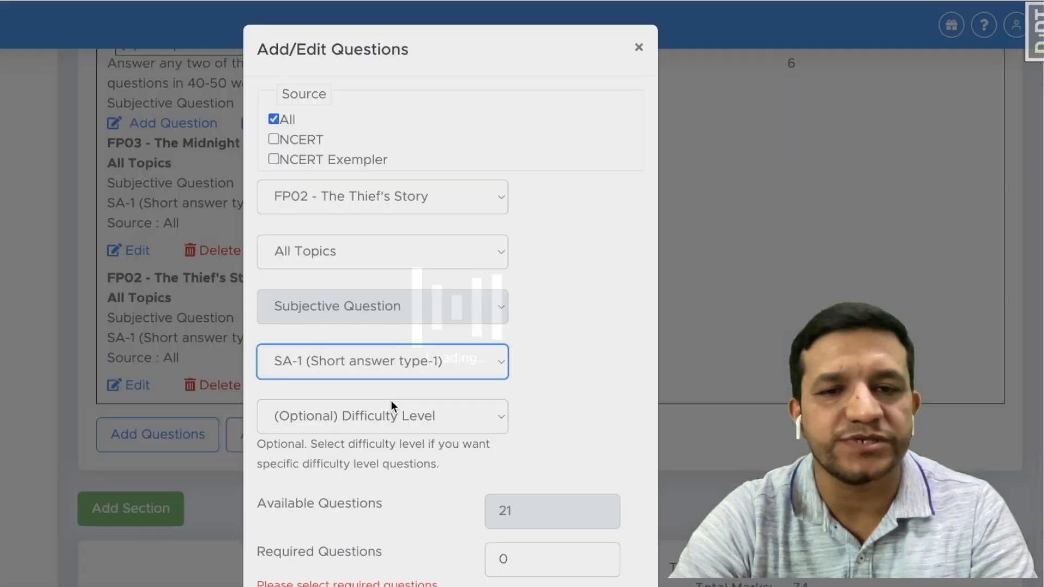
- Set the required questions for The Thief's Story entry to 2 and save the entry
{"action": "scroll", "coordinate": [464, 418], "scroll_direction": "down", "scroll_amount": 3}
{"action": "left_click_drag", "start_coordinate": [534, 429], "coordinate": [465, 418]}
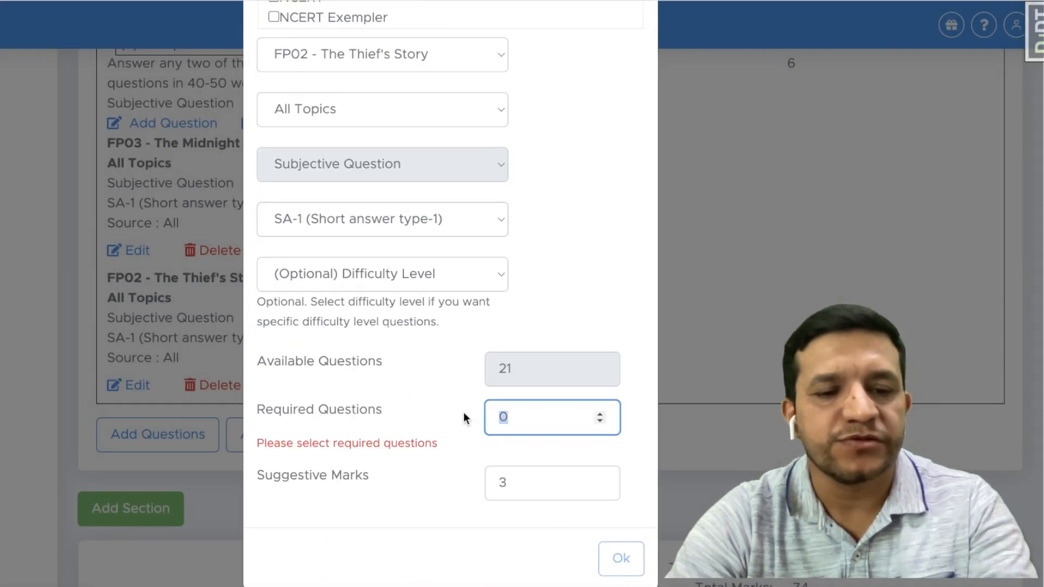
{"action": "type", "text": "2"}
{"action": "left_click", "coordinate": [622, 559]}
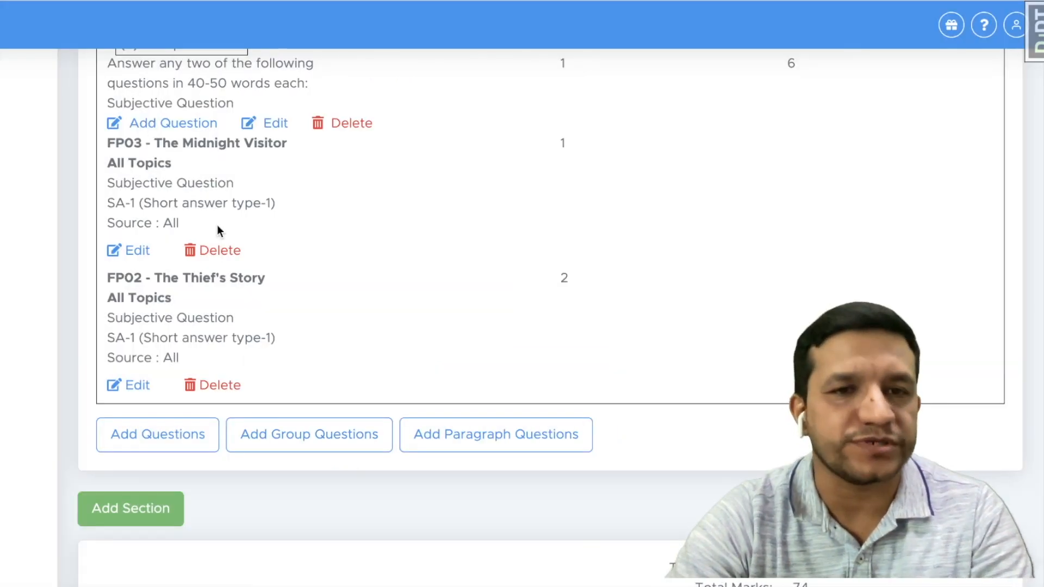
- Check the long answer question requirements under Short & Very Long Answer Questions in the syllabus PDF, and return to the question paper
{"action": "scroll", "coordinate": [218, 224], "scroll_direction": "up", "scroll_amount": 2}
{"action": "scroll", "coordinate": [772, 192], "scroll_direction": "down", "scroll_amount": 1}
{"action": "left_click", "coordinate": [869, 2]}
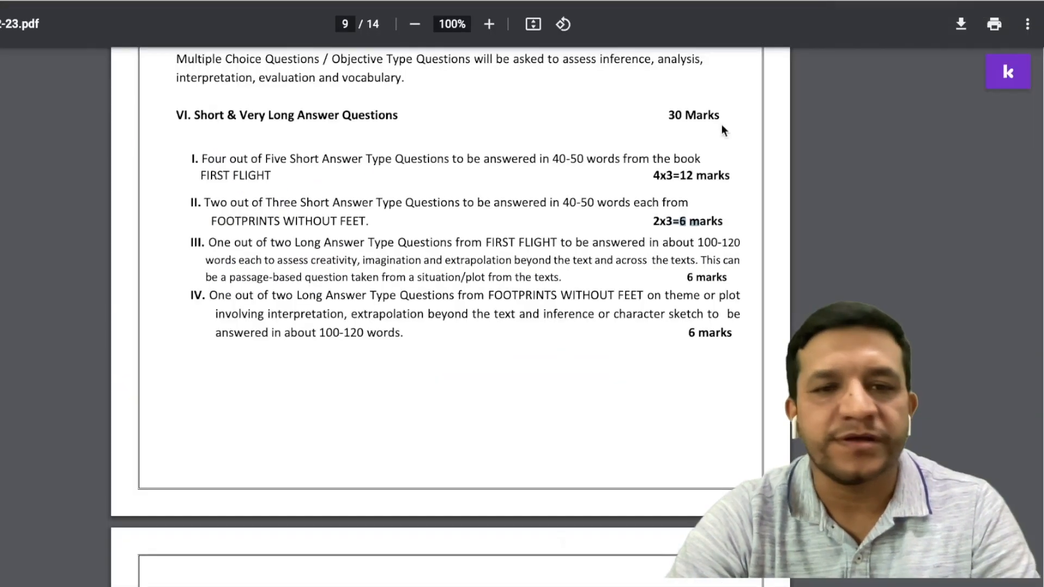
{"action": "scroll", "coordinate": [389, 214], "scroll_direction": "down", "scroll_amount": 1}
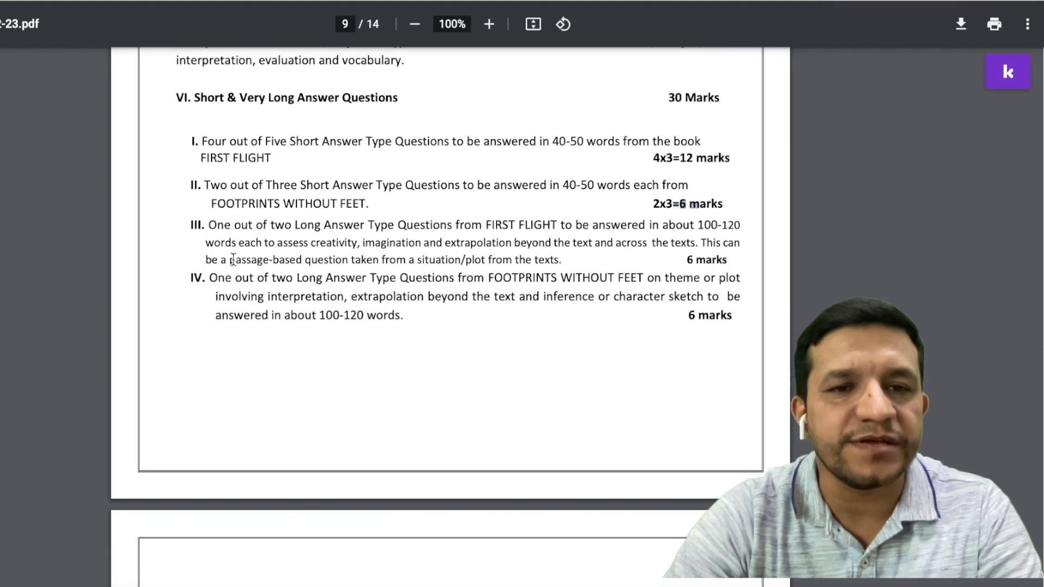
{"action": "left_click", "coordinate": [521, 241]}
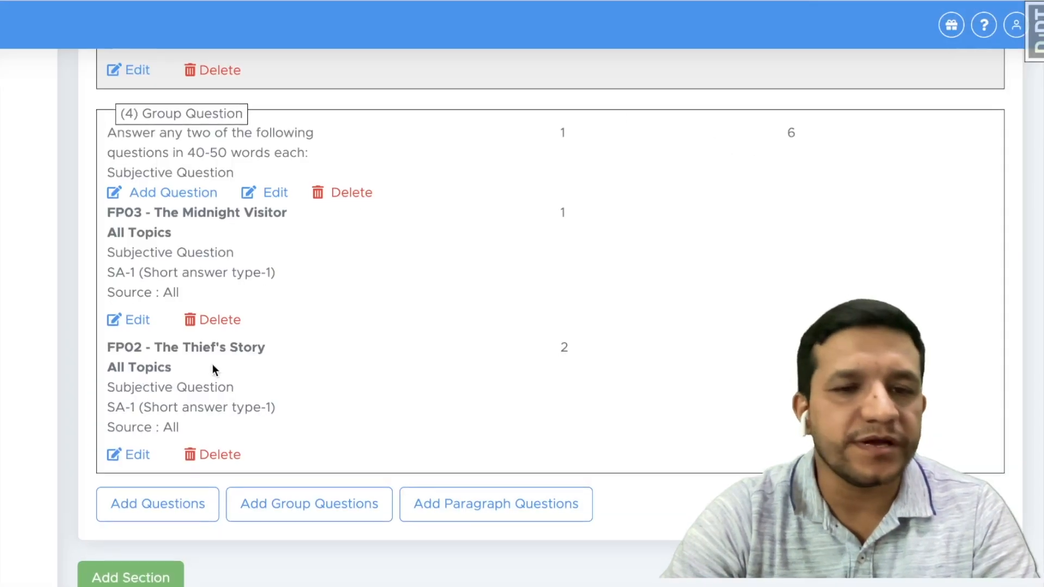
- Add a subjective question from FF07 - Glimpses of India with All Topics and LA-1 (Long answer type-1) weightage
{"action": "scroll", "coordinate": [214, 368], "scroll_direction": "down", "scroll_amount": 3}
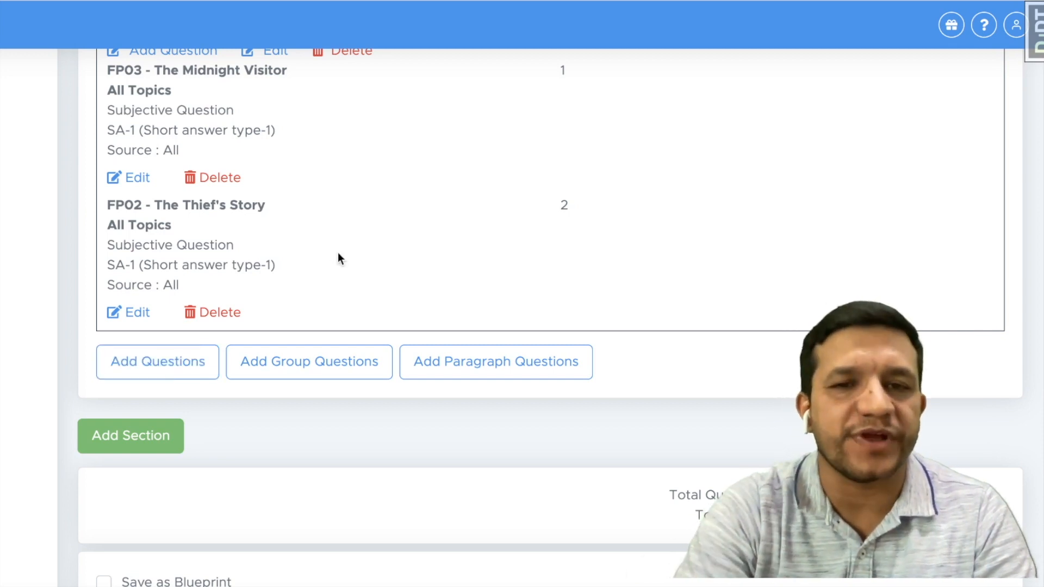
{"action": "left_click", "coordinate": [169, 377]}
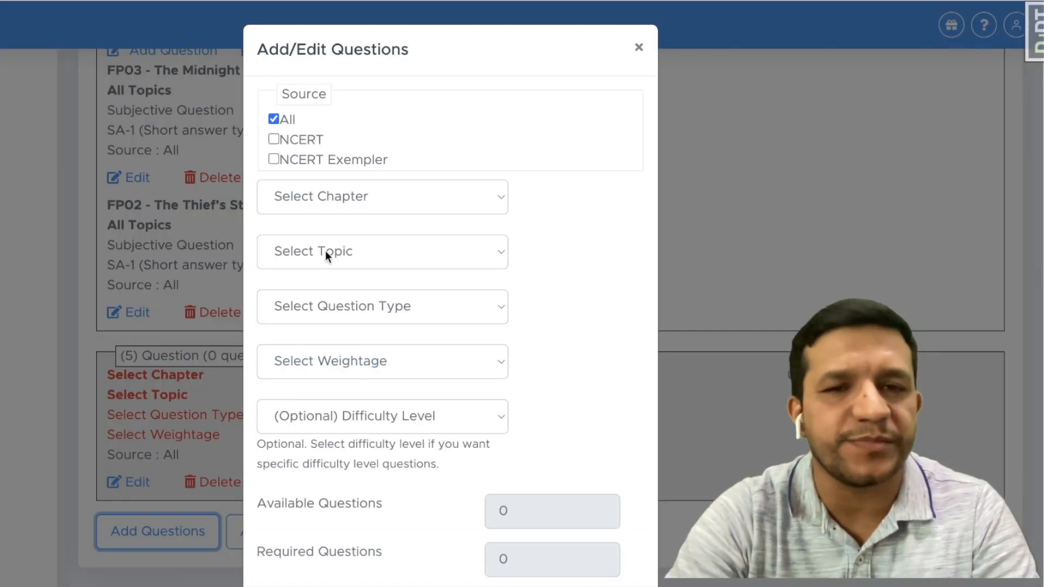
{"action": "left_click", "coordinate": [348, 199]}
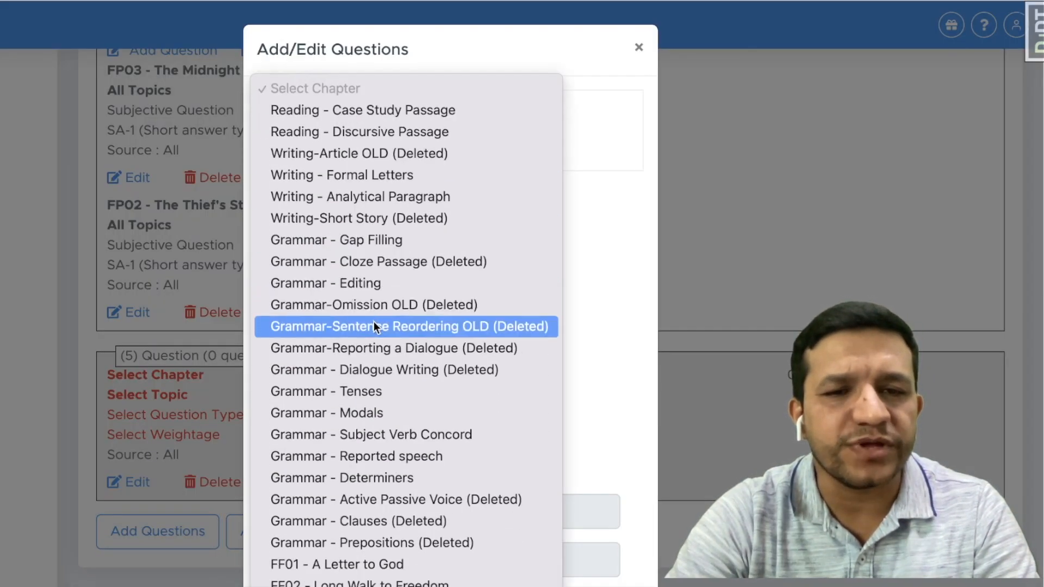
{"action": "scroll", "coordinate": [378, 326], "scroll_direction": "down", "scroll_amount": 10}
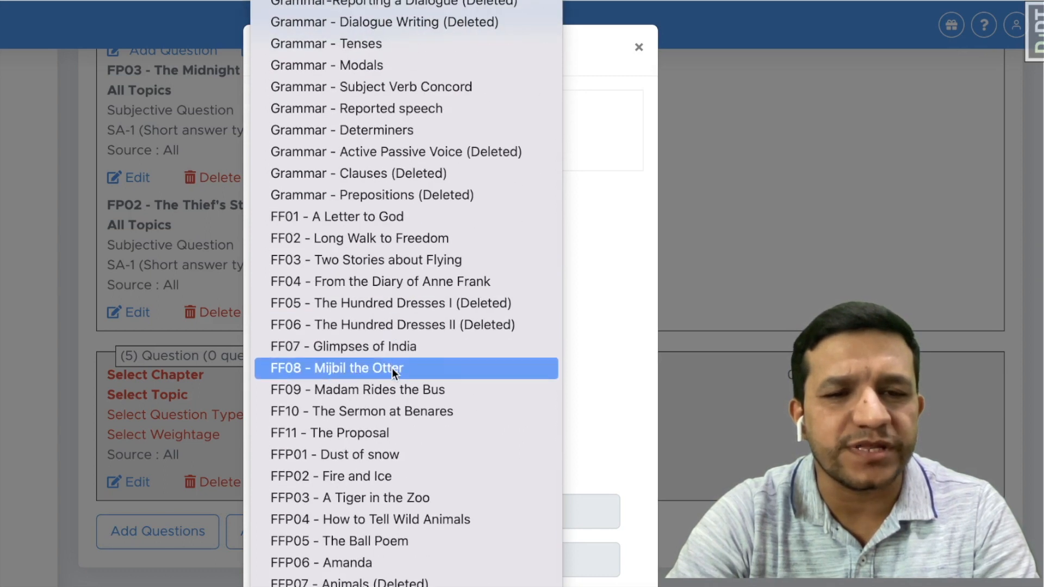
{"action": "scroll", "coordinate": [384, 326], "scroll_direction": "down", "scroll_amount": 3}
{"action": "left_click", "coordinate": [370, 274]}
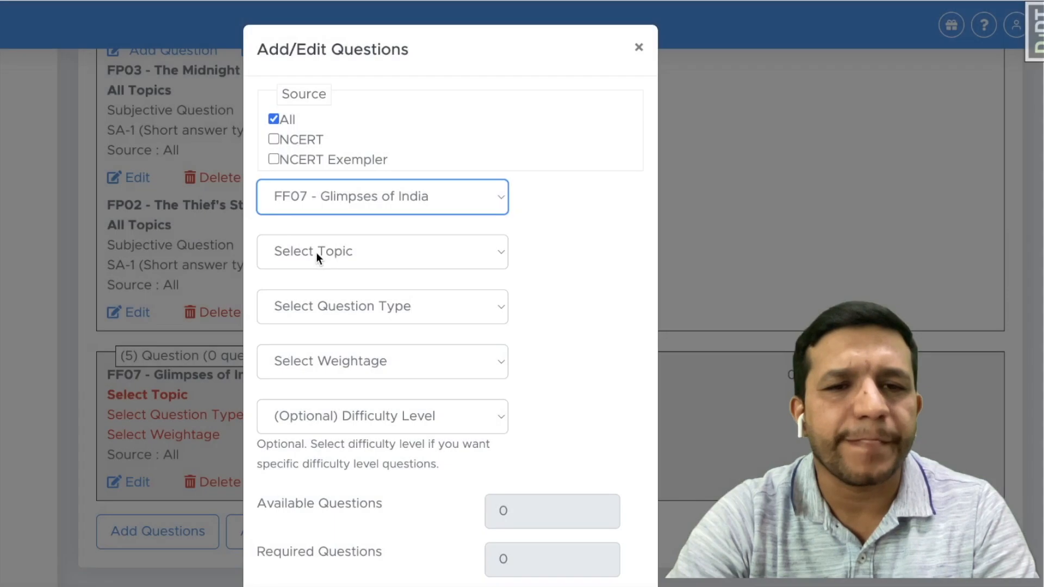
{"action": "left_click", "coordinate": [317, 255]}
{"action": "left_click", "coordinate": [320, 282]}
{"action": "left_click", "coordinate": [314, 308]}
{"action": "left_click", "coordinate": [325, 351]}
{"action": "left_click", "coordinate": [315, 364]}
{"action": "left_click", "coordinate": [330, 409]}
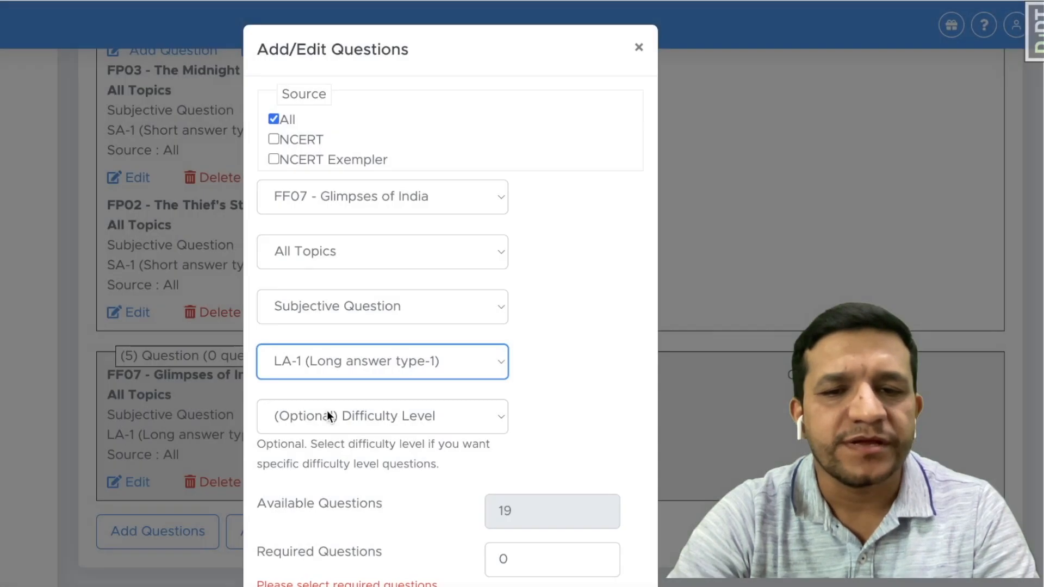
- Set the required questions for the Glimpses of India entry to 1 and save the entry
{"action": "scroll", "coordinate": [439, 428], "scroll_direction": "down", "scroll_amount": 3}
{"action": "double_click", "coordinate": [492, 417]}
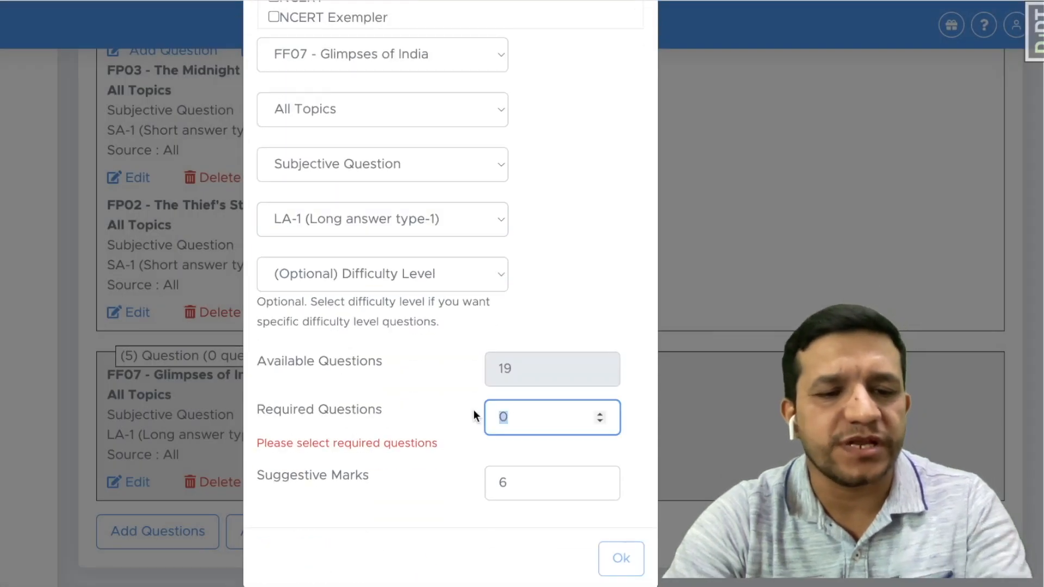
{"action": "type", "text": "1"}
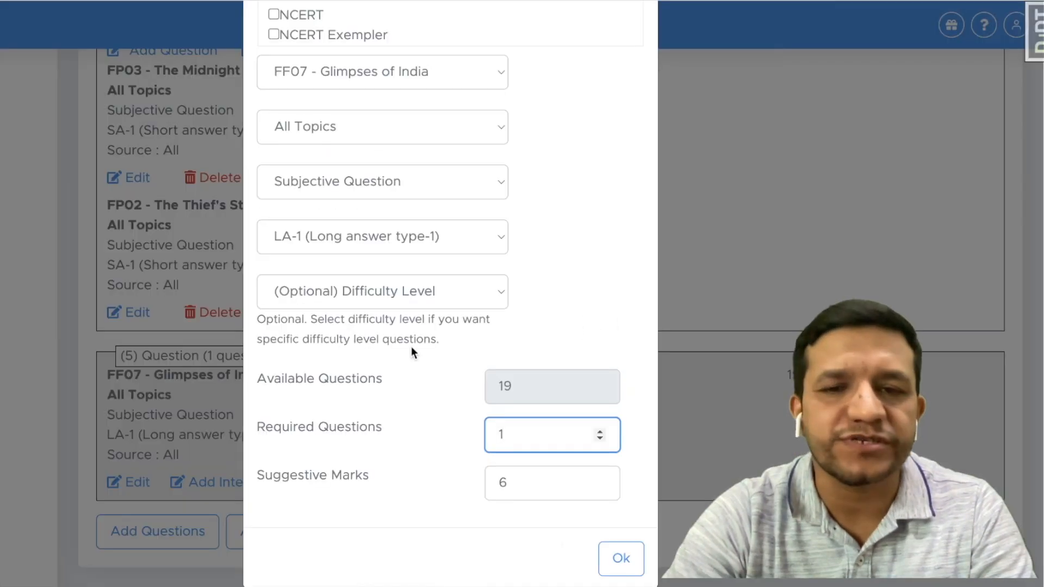
{"action": "key", "text": "Down"}
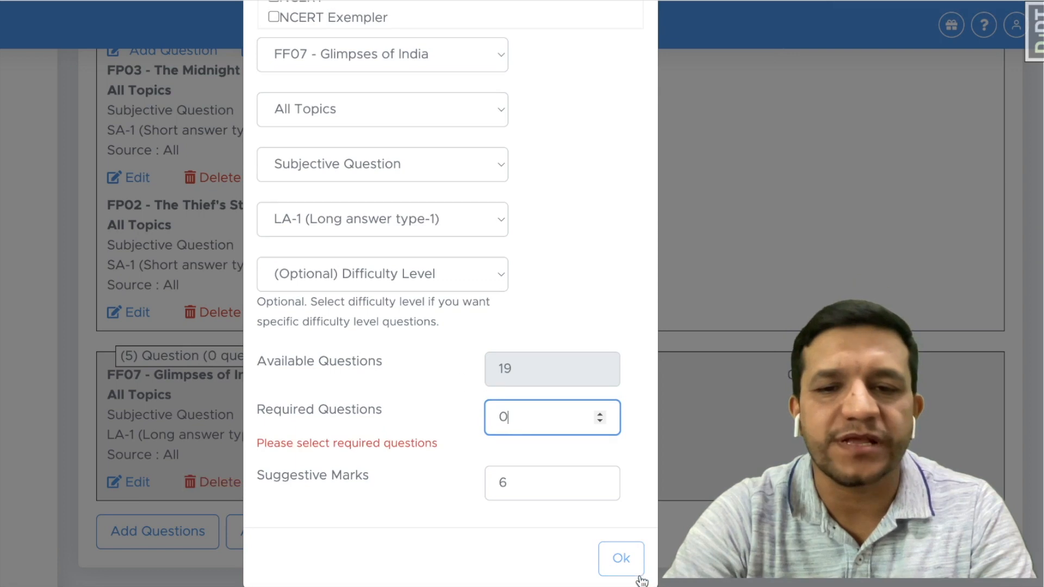
{"action": "double_click", "coordinate": [492, 417]}
{"action": "type", "text": "1"}
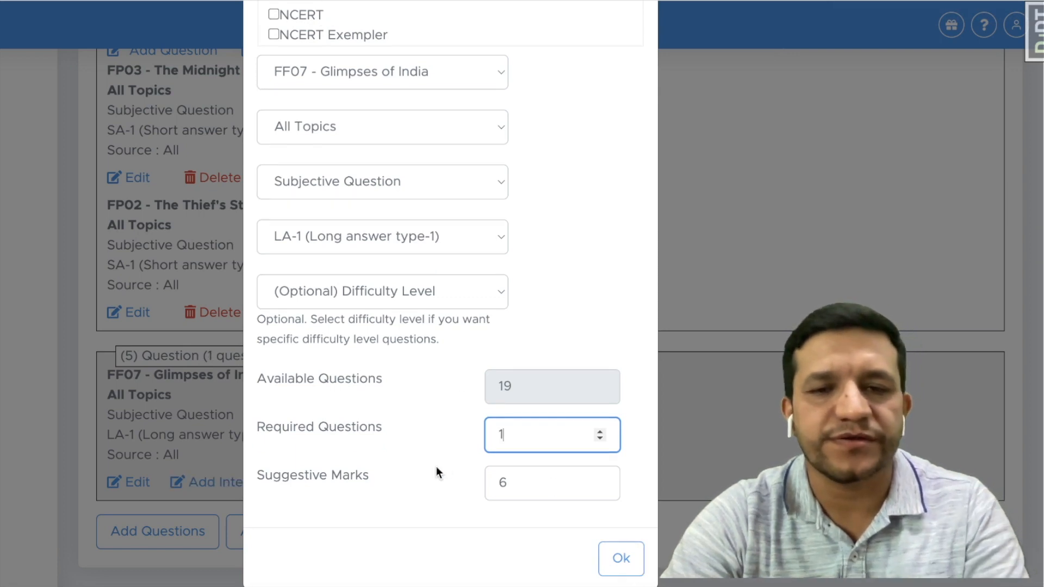
{"action": "left_click", "coordinate": [621, 558]}
- Add an internal choice to the Glimpses of India question from FF04 - From the Diary of Anne Frank with All Topics, Subjective Question and LA-1 weightage
{"action": "scroll", "coordinate": [283, 402], "scroll_direction": "down", "scroll_amount": 2}
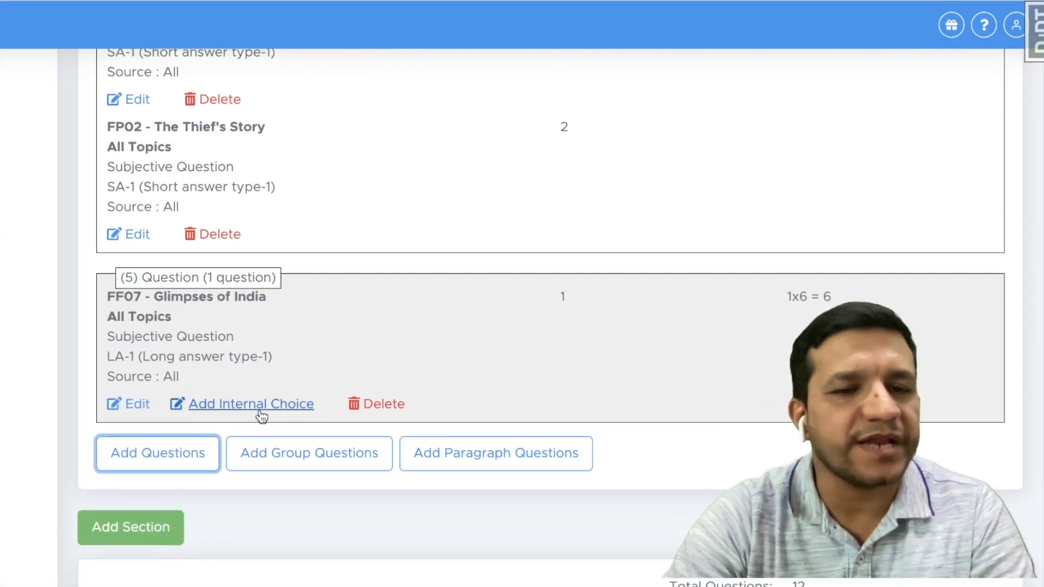
{"action": "left_click", "coordinate": [261, 405]}
{"action": "left_click", "coordinate": [353, 79]}
{"action": "scroll", "coordinate": [375, 294], "scroll_direction": "down", "scroll_amount": 10}
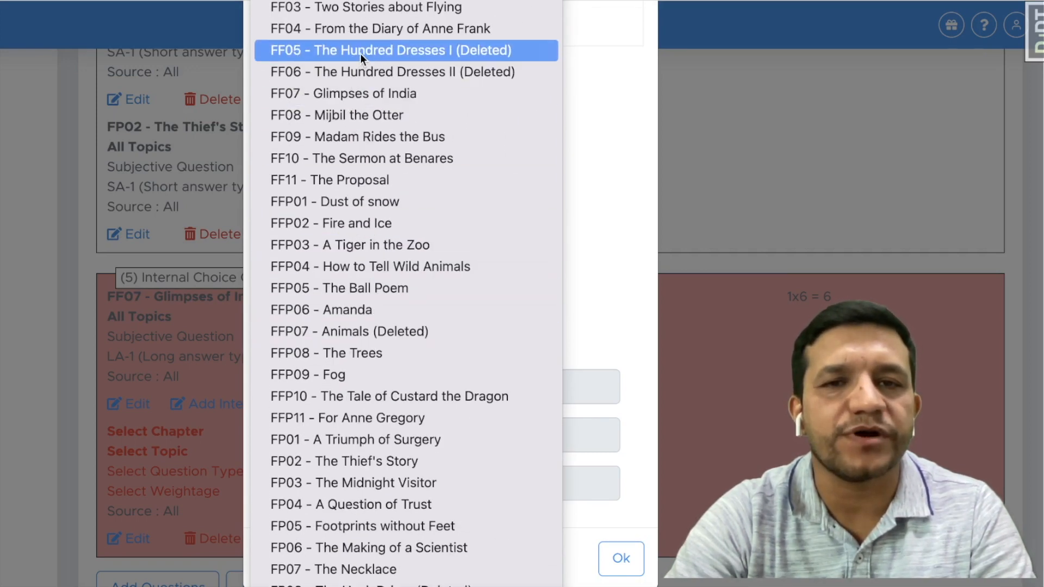
{"action": "left_click", "coordinate": [354, 29]}
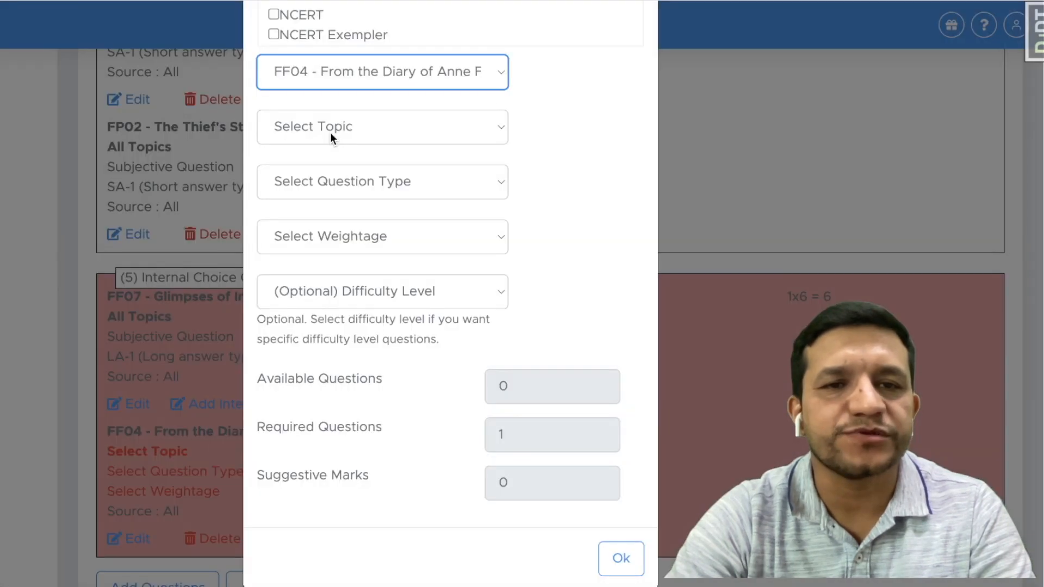
{"action": "left_click", "coordinate": [330, 132]}
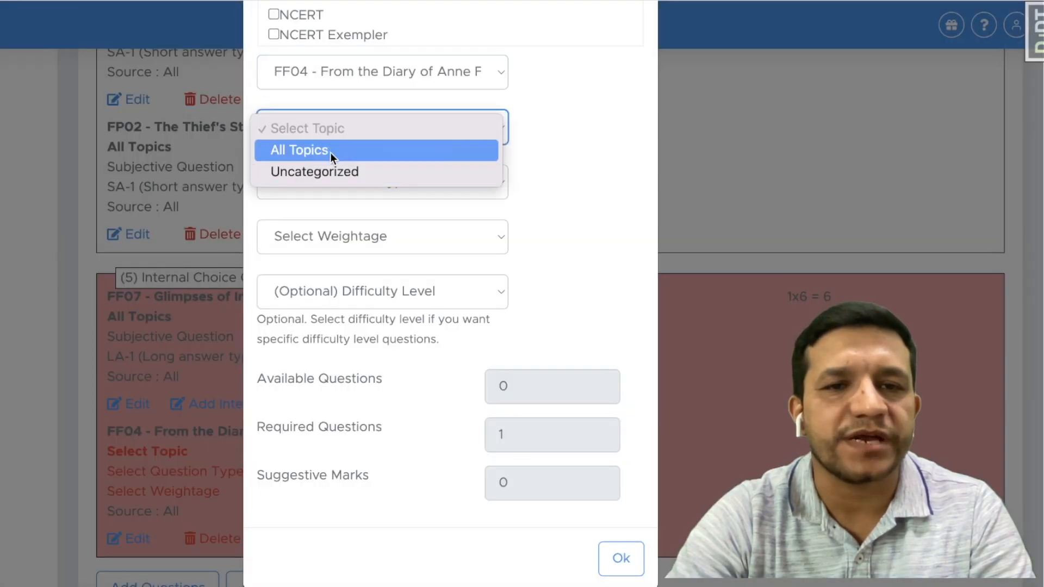
{"action": "left_click", "coordinate": [331, 152]}
{"action": "left_click", "coordinate": [332, 187]}
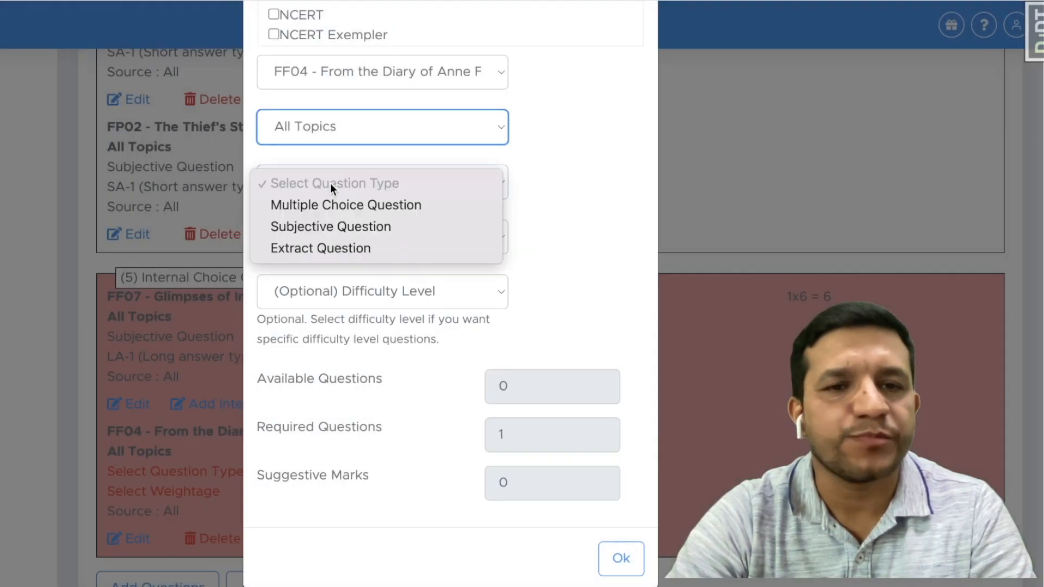
{"action": "left_click", "coordinate": [338, 227]}
{"action": "left_click", "coordinate": [322, 239]}
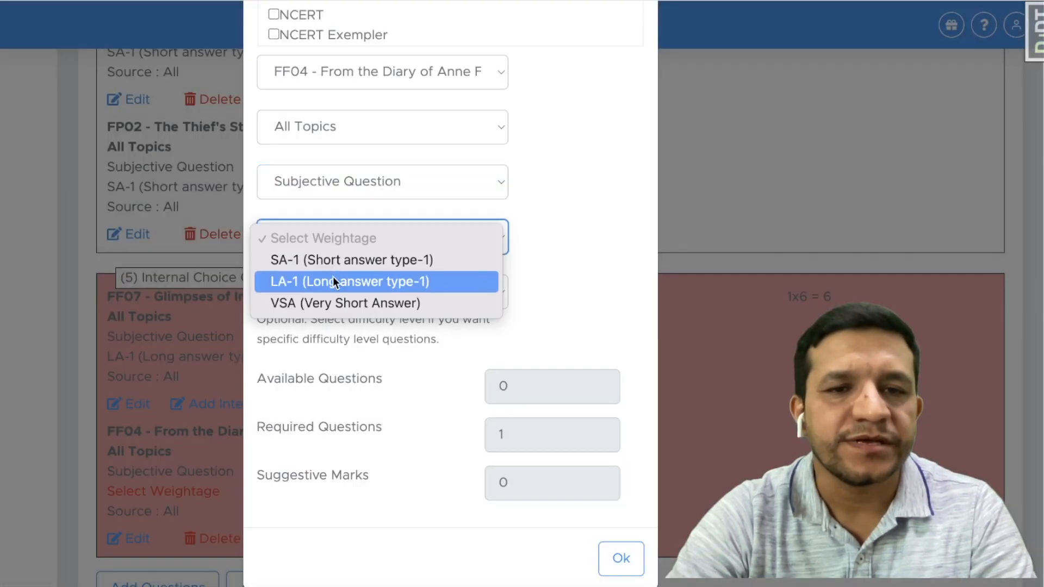
{"action": "left_click", "coordinate": [333, 281]}
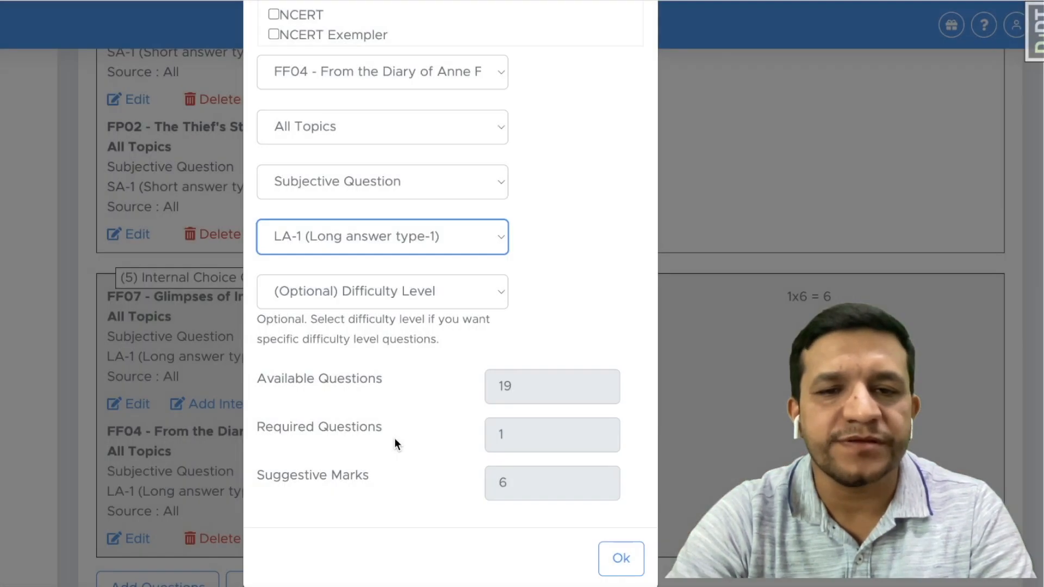
{"action": "left_click", "coordinate": [621, 559]}
- Add another subjective question from FP07 - The Necklace with All Topics and LA-1 (Long answer type-1) weightage
{"action": "scroll", "coordinate": [360, 308], "scroll_direction": "down", "scroll_amount": 4}
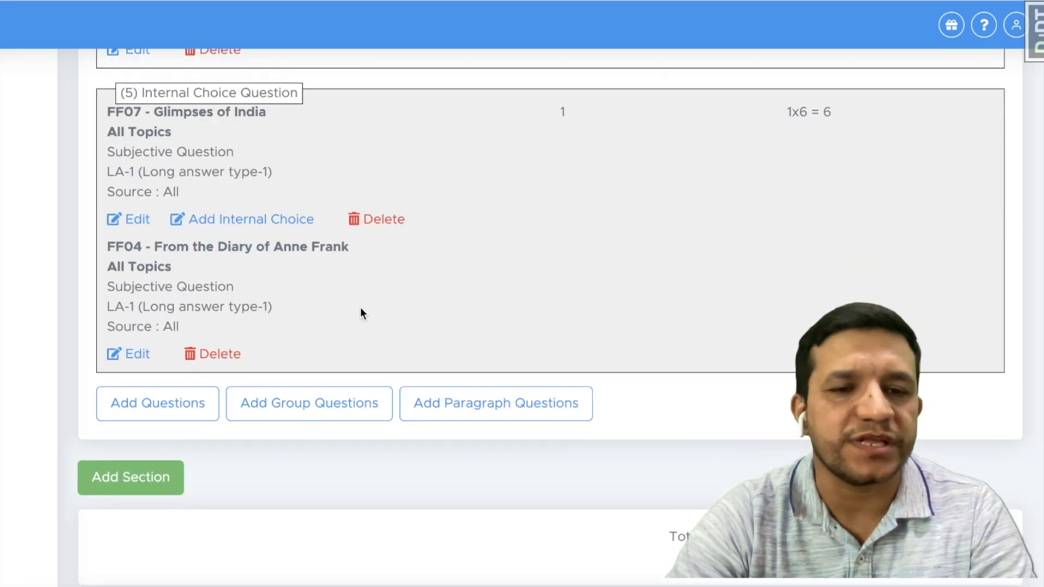
{"action": "left_click", "coordinate": [140, 388]}
{"action": "left_click", "coordinate": [357, 196]}
{"action": "scroll", "coordinate": [392, 326], "scroll_direction": "down", "scroll_amount": 5}
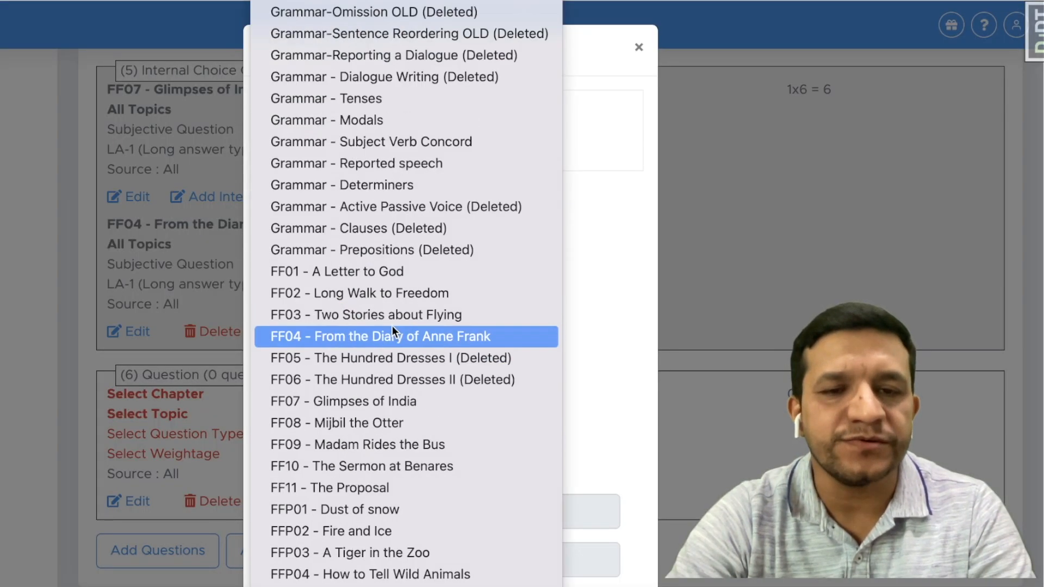
{"action": "scroll", "coordinate": [392, 328], "scroll_direction": "down", "scroll_amount": 8}
{"action": "left_click", "coordinate": [361, 423]}
{"action": "left_click", "coordinate": [318, 249]}
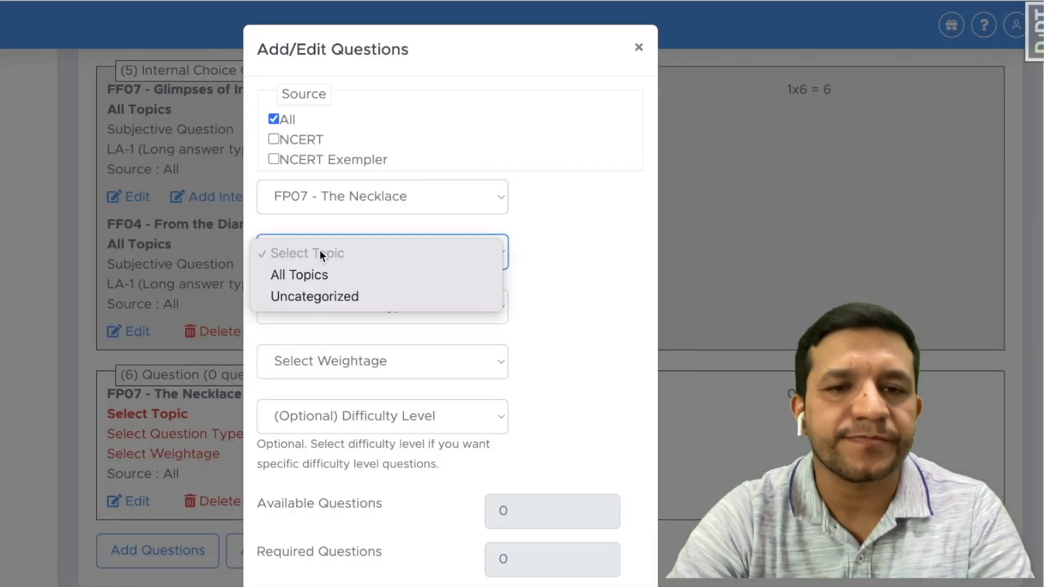
{"action": "left_click", "coordinate": [319, 276]}
{"action": "left_click", "coordinate": [313, 316]}
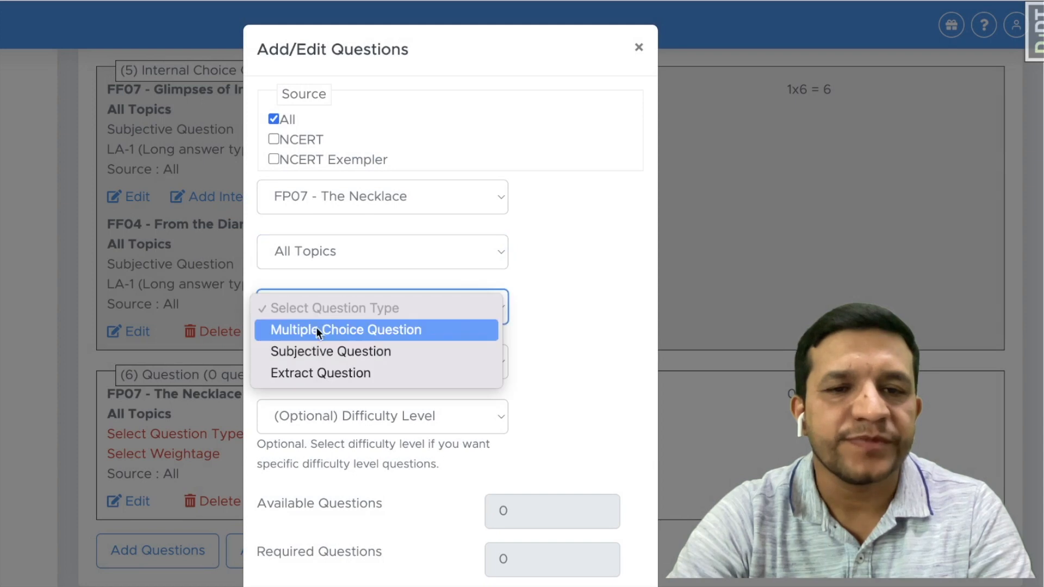
{"action": "left_click", "coordinate": [320, 352]}
{"action": "left_click", "coordinate": [312, 365]}
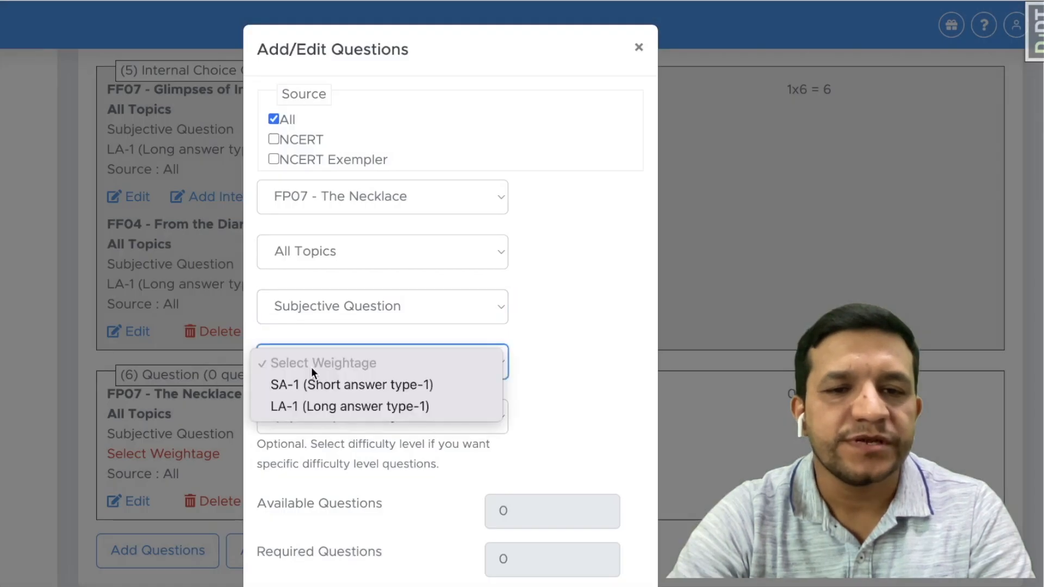
{"action": "left_click", "coordinate": [319, 406]}
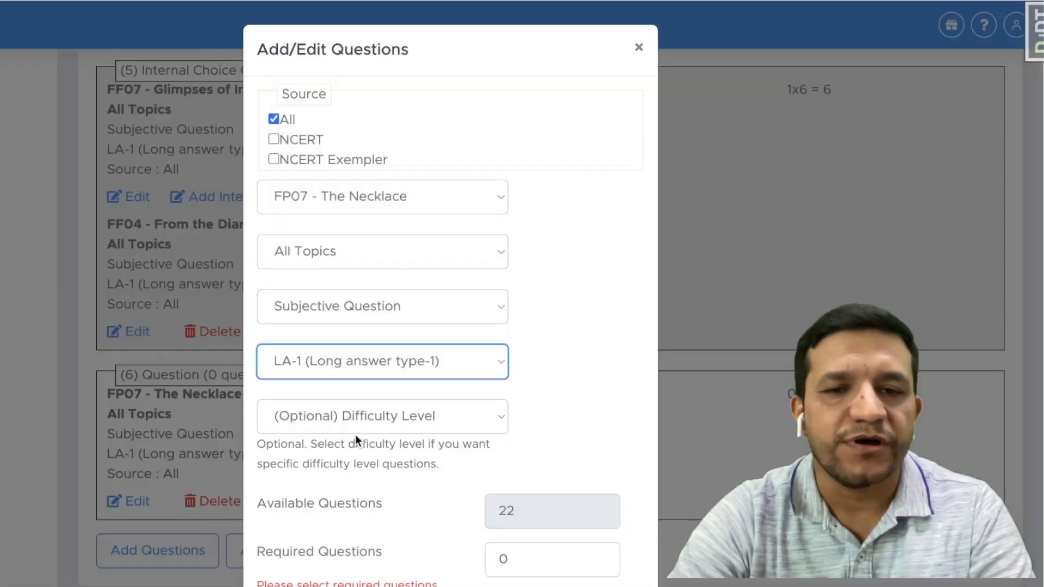
- Set the required questions for The Necklace entry to 1 and save the entry
{"action": "scroll", "coordinate": [380, 438], "scroll_direction": "down", "scroll_amount": 3}
{"action": "double_click", "coordinate": [488, 417]}
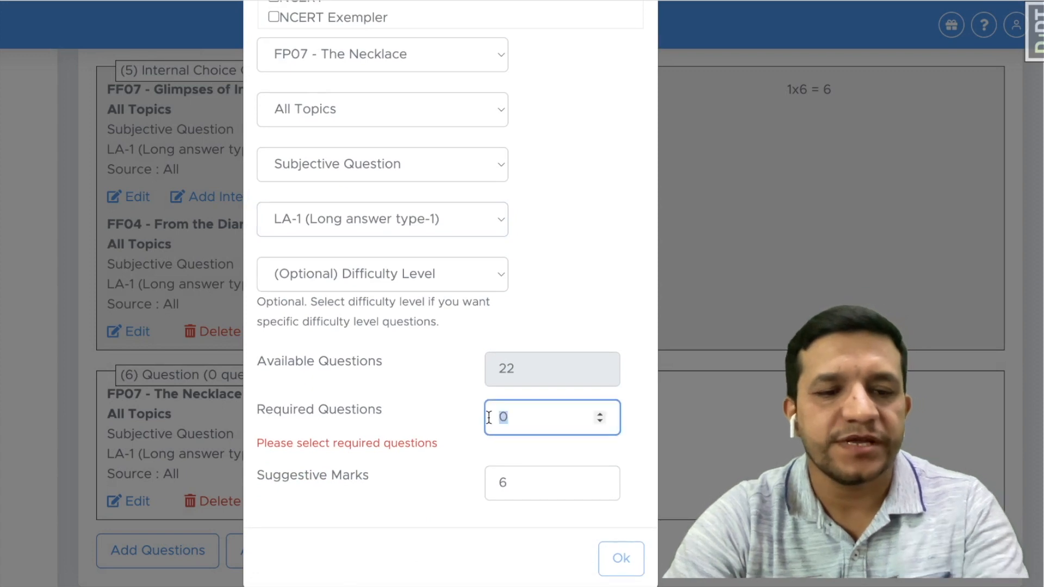
{"action": "type", "text": "1"}
{"action": "left_click", "coordinate": [619, 557]}
- Add an internal choice to The Necklace question from FP09 - Bholi with All Topics, Subjective Question and LA-1 (Long answer type-1) weightage
{"action": "scroll", "coordinate": [271, 425], "scroll_direction": "down", "scroll_amount": 2}
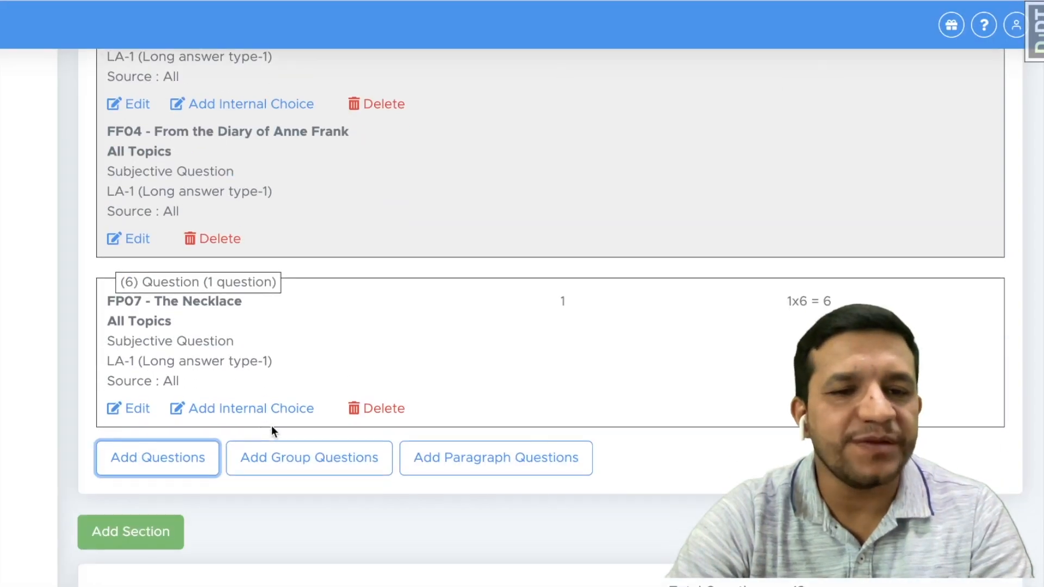
{"action": "left_click", "coordinate": [262, 411]}
{"action": "left_click", "coordinate": [341, 76]}
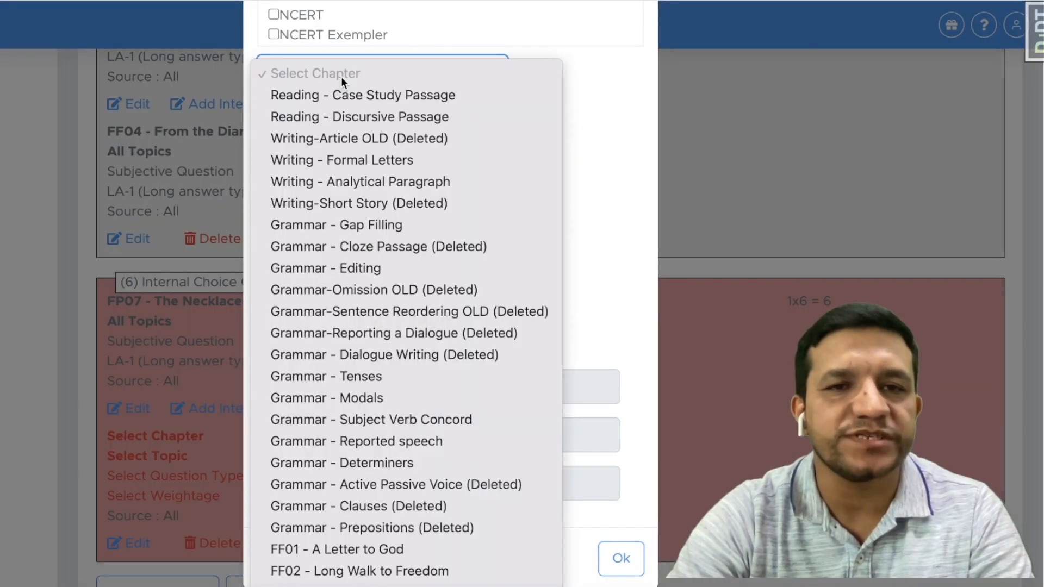
{"action": "scroll", "coordinate": [383, 274], "scroll_direction": "down", "scroll_amount": 10}
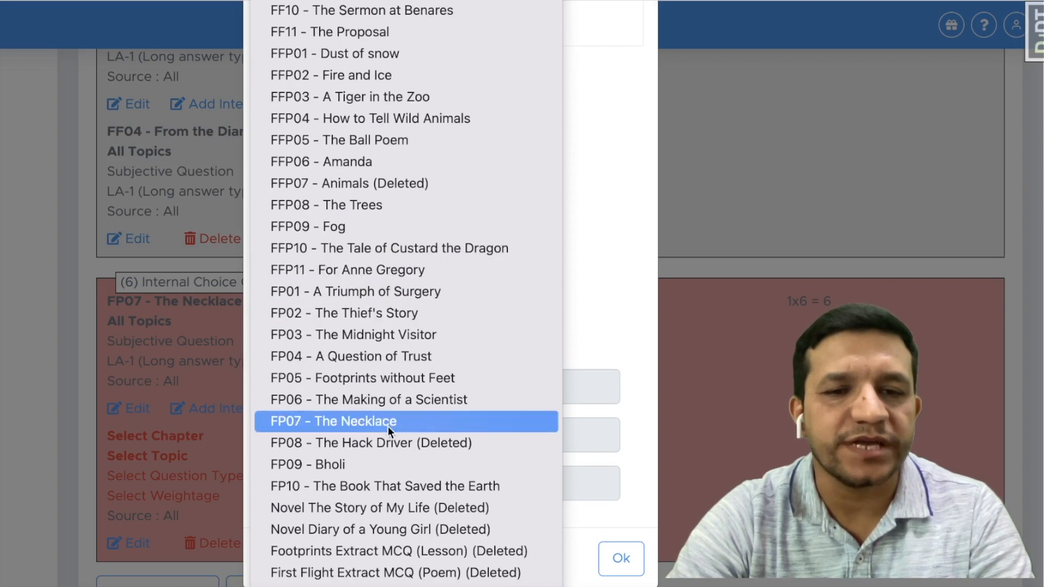
{"action": "left_click", "coordinate": [348, 463]}
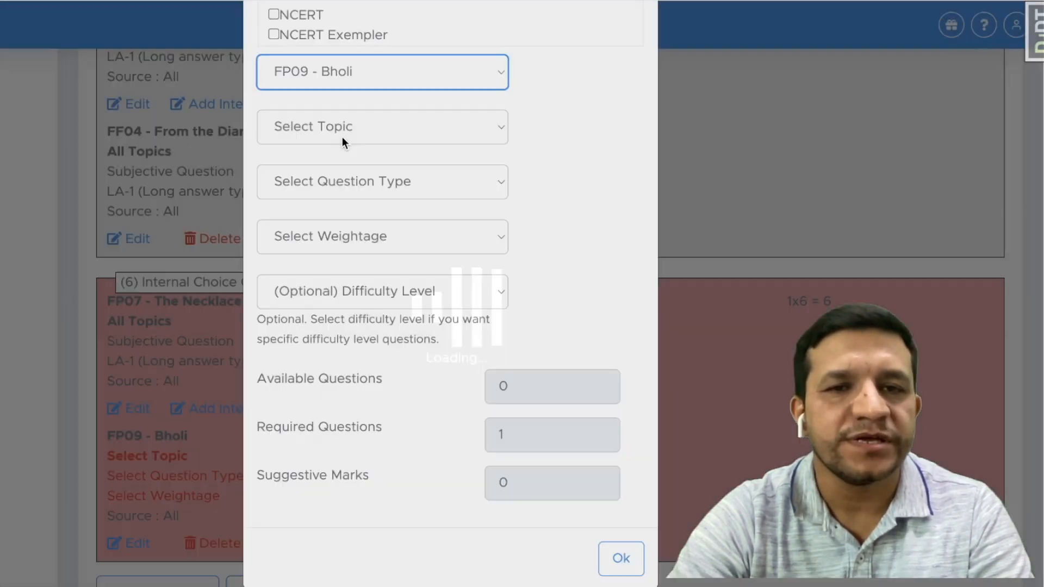
{"action": "left_click", "coordinate": [338, 132]}
{"action": "left_click", "coordinate": [335, 148]}
{"action": "left_click", "coordinate": [321, 185]}
{"action": "left_click", "coordinate": [334, 225]}
{"action": "left_click", "coordinate": [320, 249]}
{"action": "left_click", "coordinate": [324, 277]}
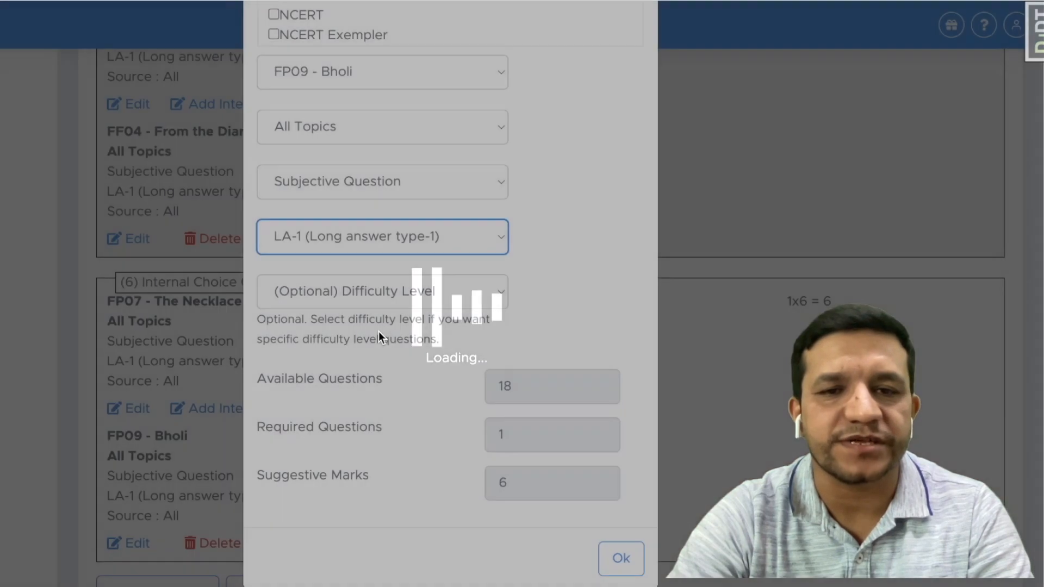
{"action": "left_click", "coordinate": [620, 558]}
- Check the blueprint's question entries against the 2022-23 syllabus PDF's Short & Very Long Answer Questions scheme and prescribed books
{"action": "scroll", "coordinate": [486, 470], "scroll_direction": "down", "scroll_amount": 5}
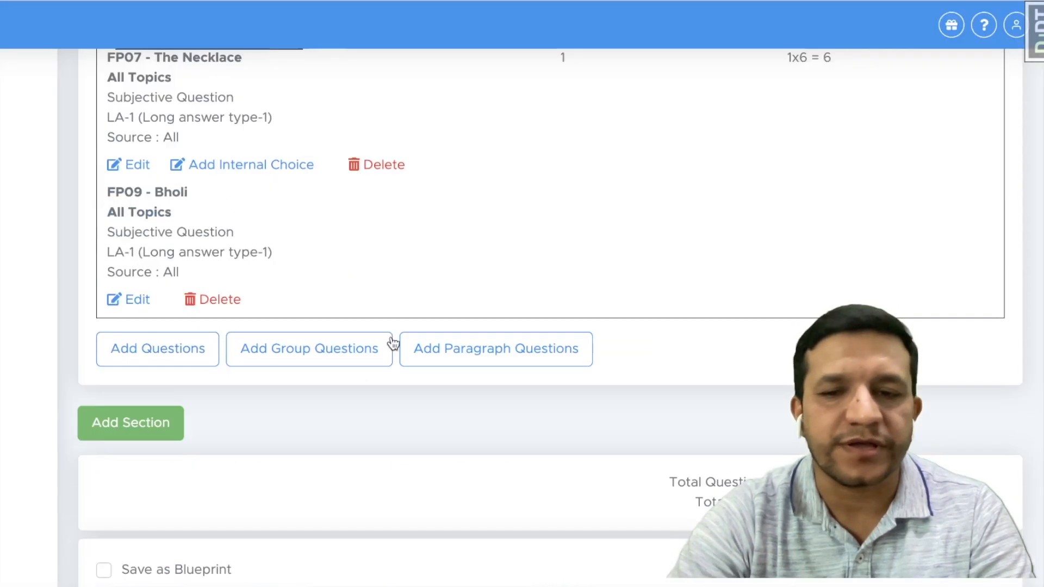
{"action": "scroll", "coordinate": [394, 337], "scroll_direction": "down", "scroll_amount": 2}
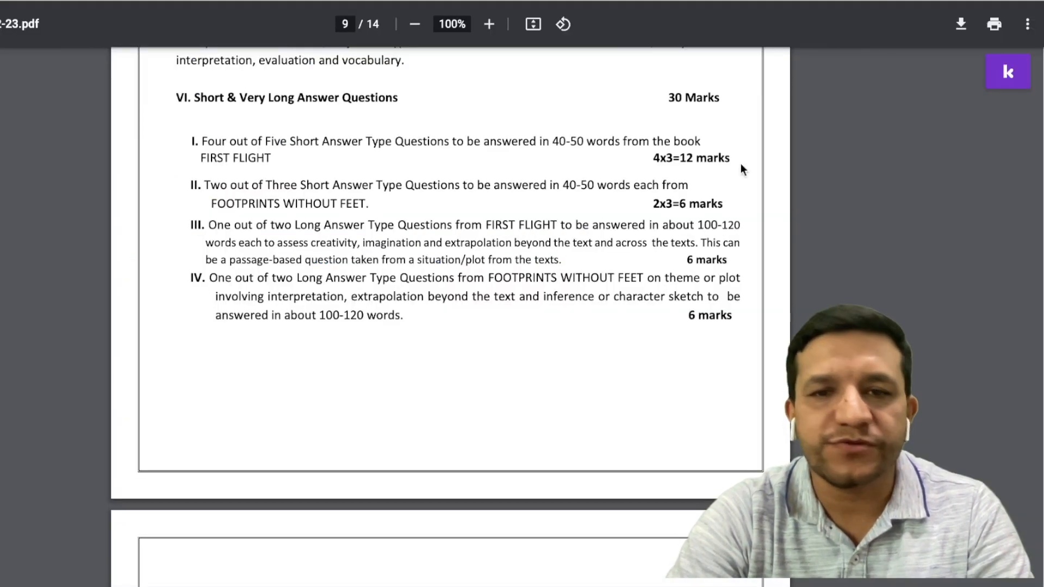
{"action": "scroll", "coordinate": [505, 334], "scroll_direction": "down", "scroll_amount": 5}
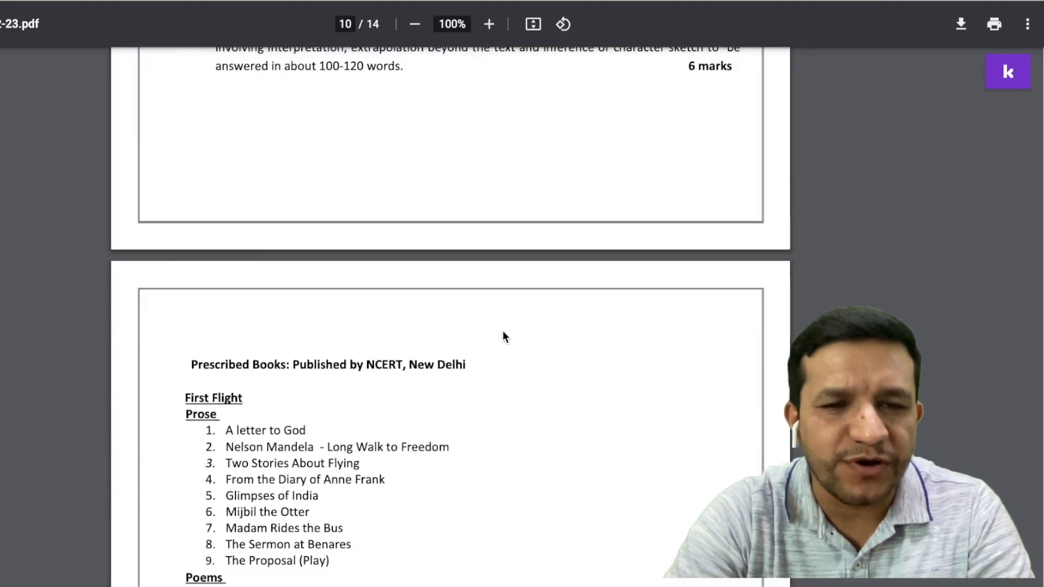
{"action": "scroll", "coordinate": [504, 338], "scroll_direction": "up", "scroll_amount": 8}
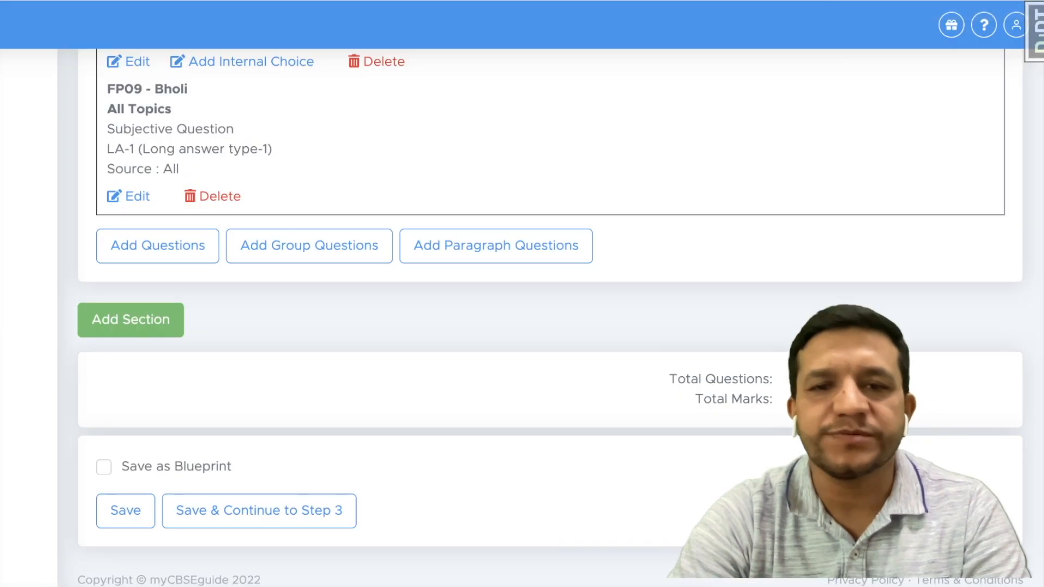
{"action": "scroll", "coordinate": [505, 437], "scroll_direction": "up", "scroll_amount": 10}
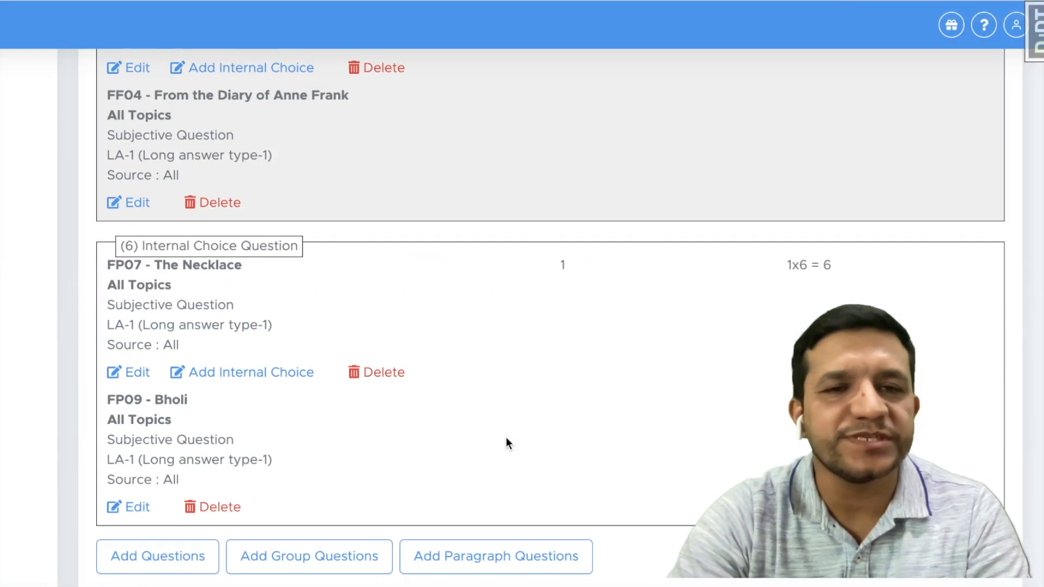
{"action": "scroll", "coordinate": [505, 438], "scroll_direction": "up", "scroll_amount": 10}
{"action": "scroll", "coordinate": [506, 439], "scroll_direction": "up", "scroll_amount": 10}
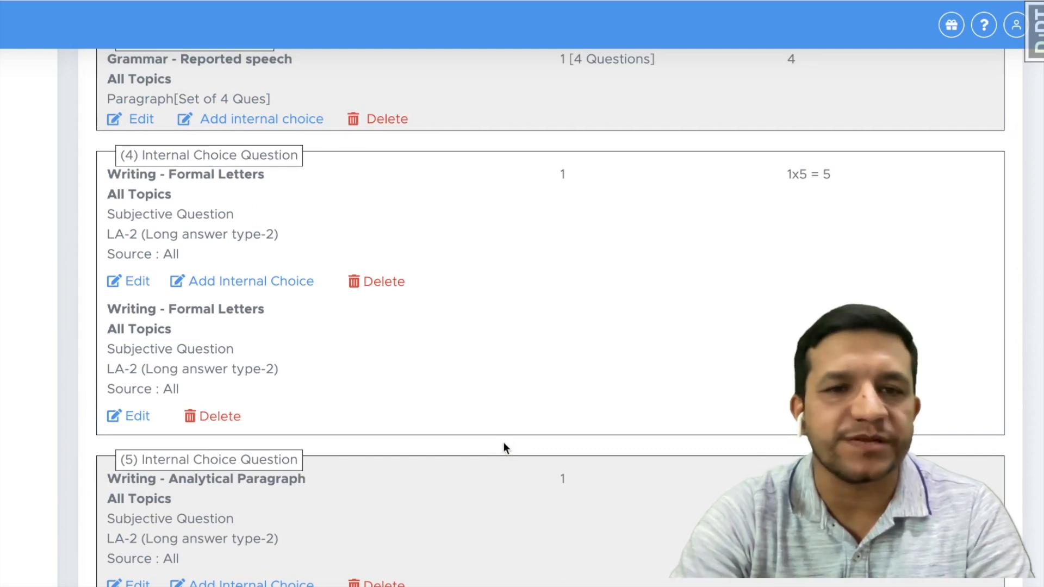
{"action": "scroll", "coordinate": [507, 440], "scroll_direction": "down", "scroll_amount": 6}
{"action": "scroll", "coordinate": [563, 393], "scroll_direction": "down", "scroll_amount": 20}
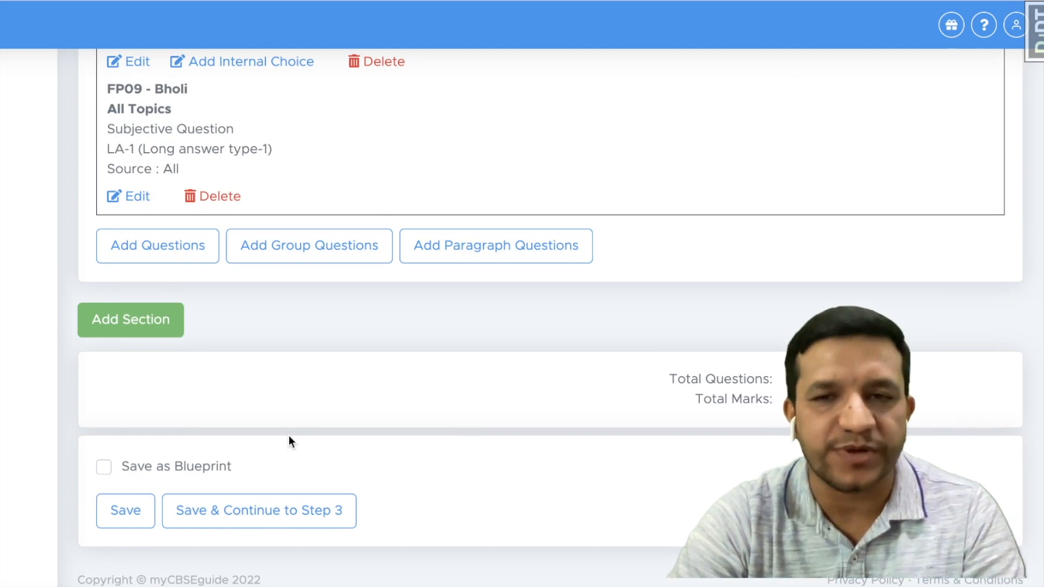
- Save the question plan as a blueprint named "model paper" and continue to step 3, the question preview
{"action": "left_click", "coordinate": [100, 470]}
{"action": "left_click", "coordinate": [249, 525]}
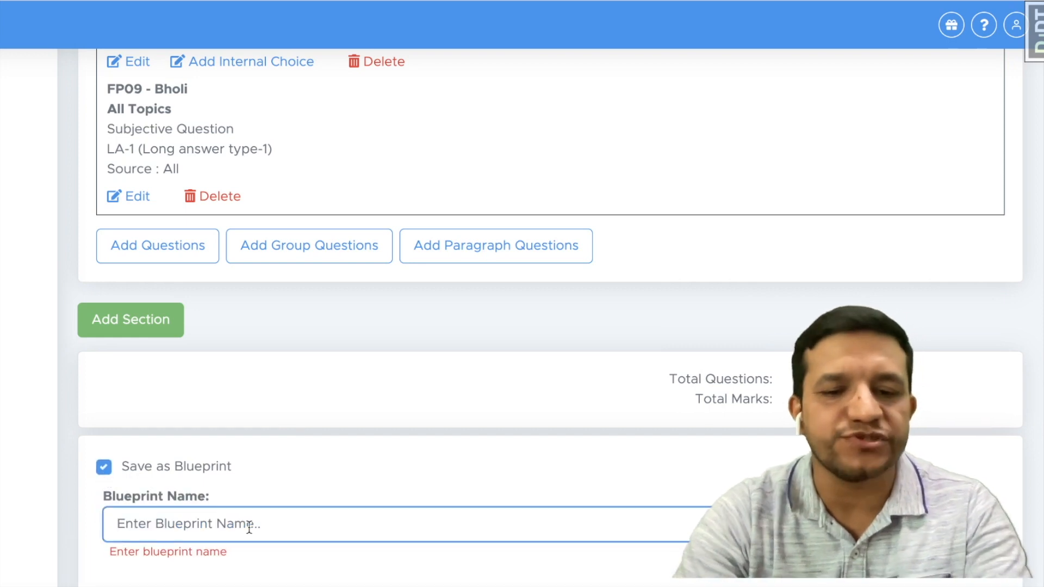
{"action": "type", "text": "mod"}
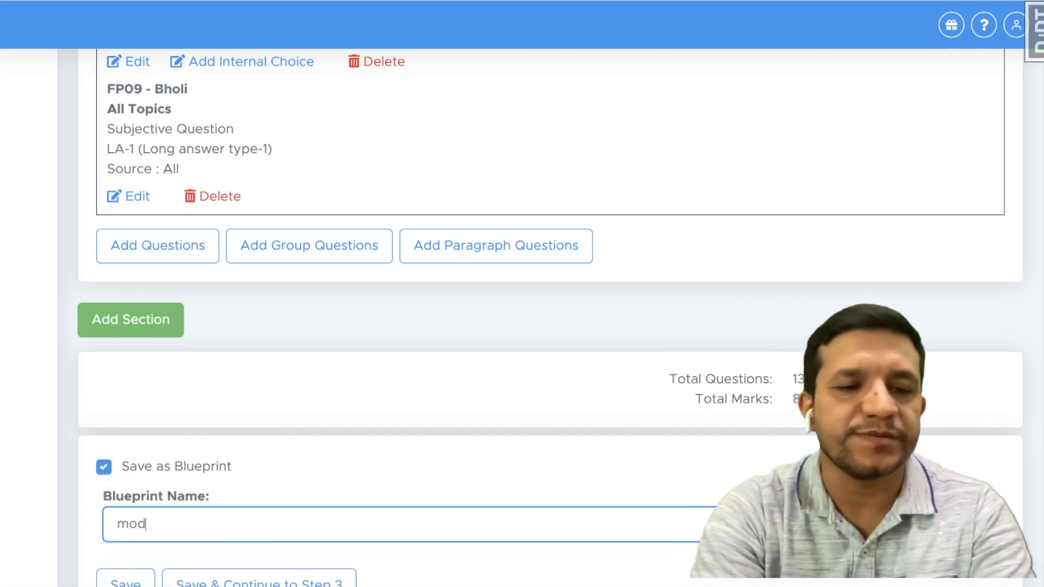
{"action": "type", "text": "el paper"}
{"action": "left_click", "coordinate": [400, 473]}
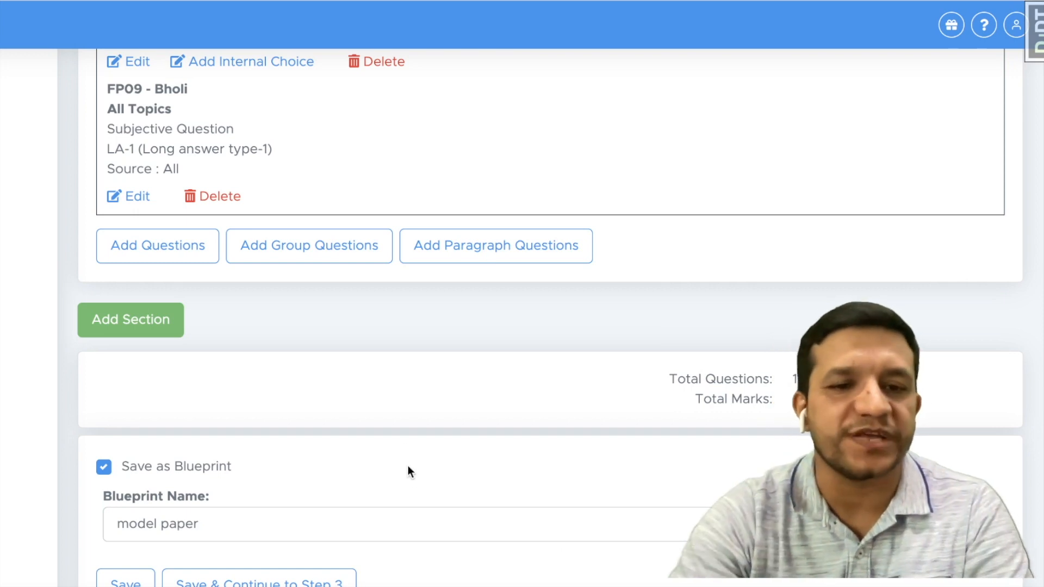
{"action": "scroll", "coordinate": [403, 462], "scroll_direction": "down", "scroll_amount": 2}
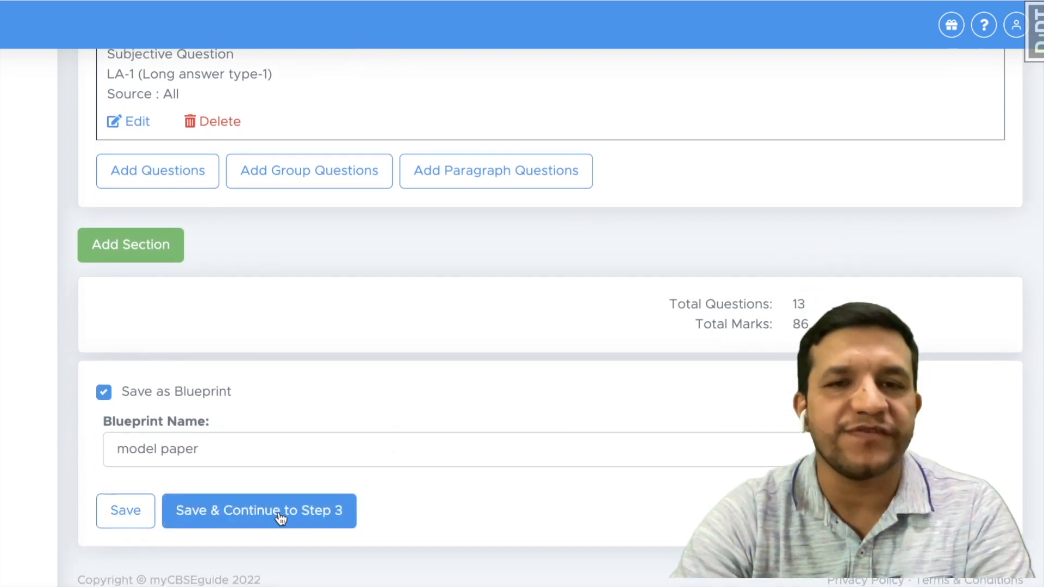
{"action": "left_click", "coordinate": [280, 513]}
{"action": "left_click", "coordinate": [611, 228]}
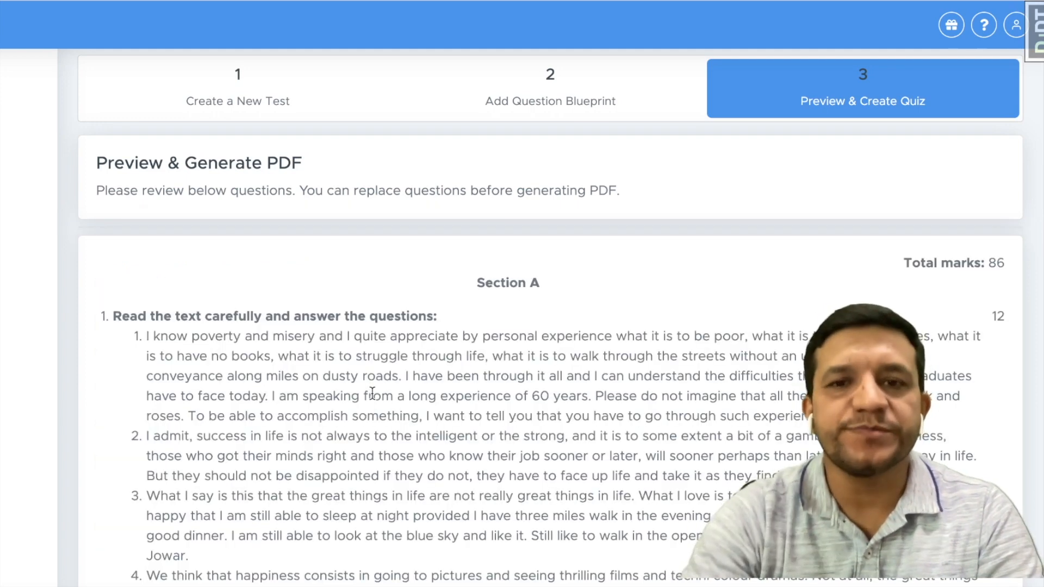
- Change the instruction of question 1 in Section A to "Read the text carefully and answer any TEN questions:"
{"action": "scroll", "coordinate": [452, 308], "scroll_direction": "down", "scroll_amount": 2}
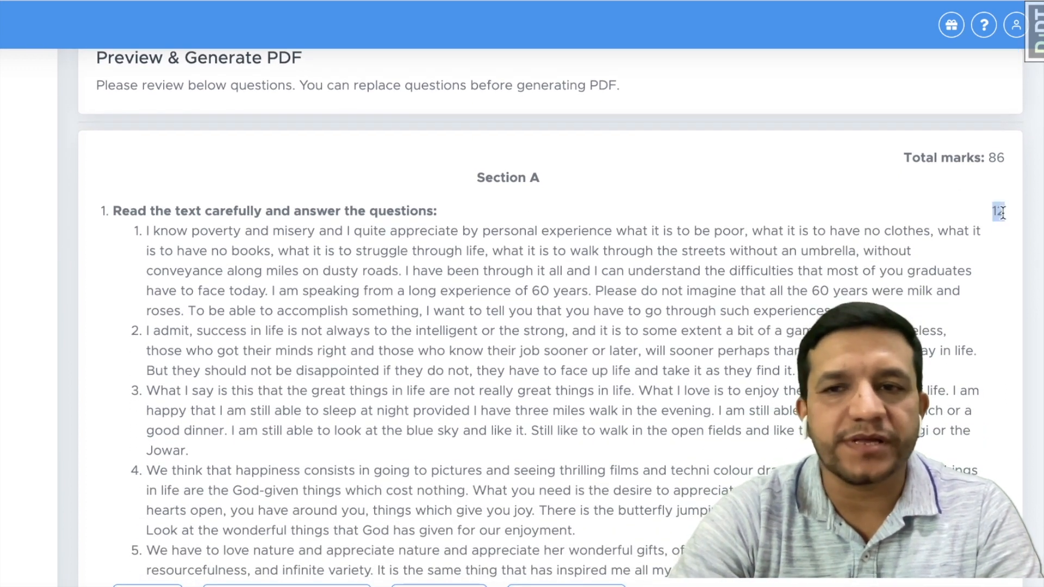
{"action": "scroll", "coordinate": [271, 304], "scroll_direction": "down", "scroll_amount": 3}
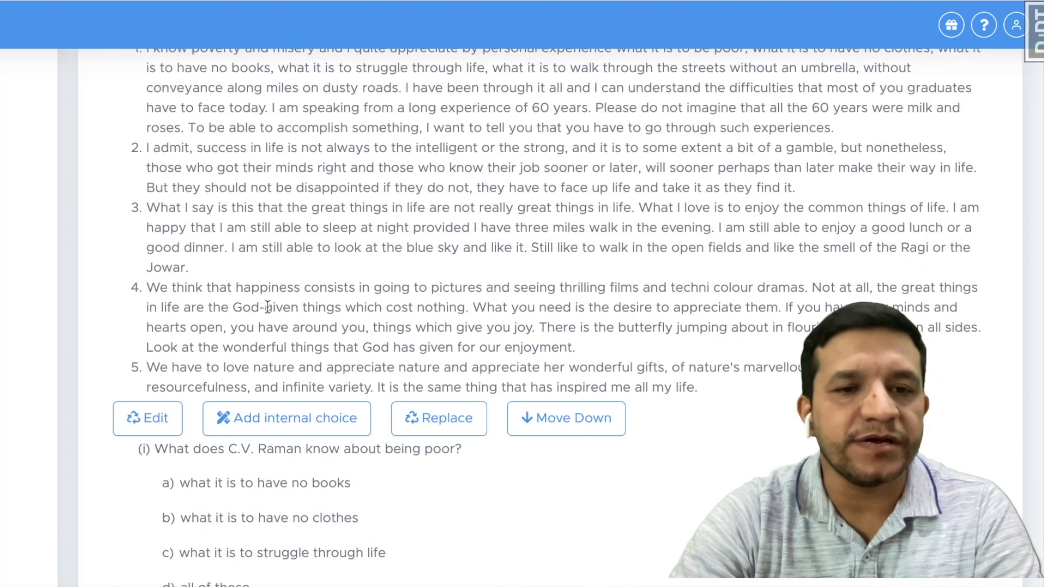
{"action": "scroll", "coordinate": [419, 280], "scroll_direction": "down", "scroll_amount": 2}
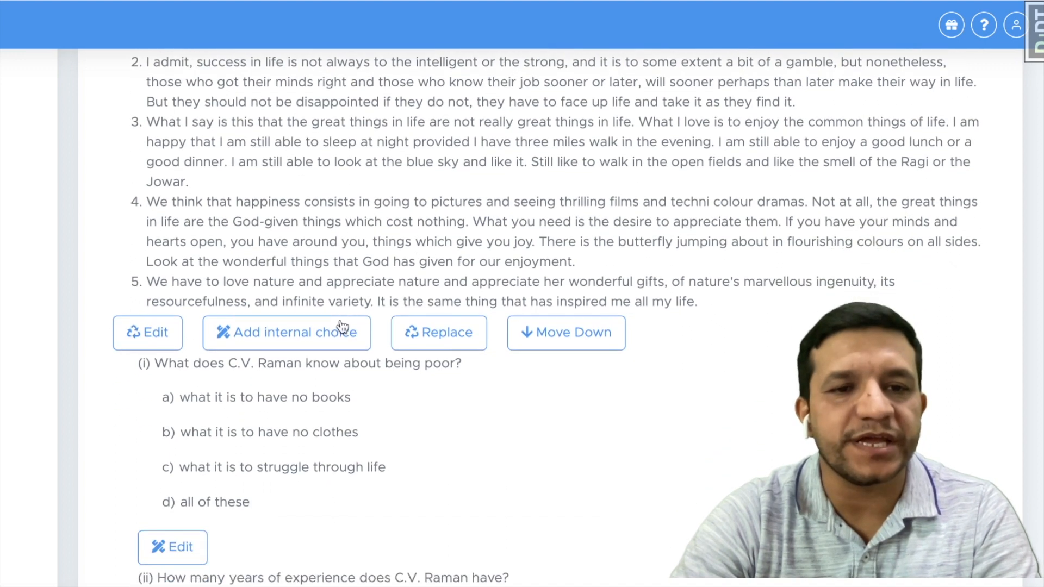
{"action": "left_click", "coordinate": [149, 335]}
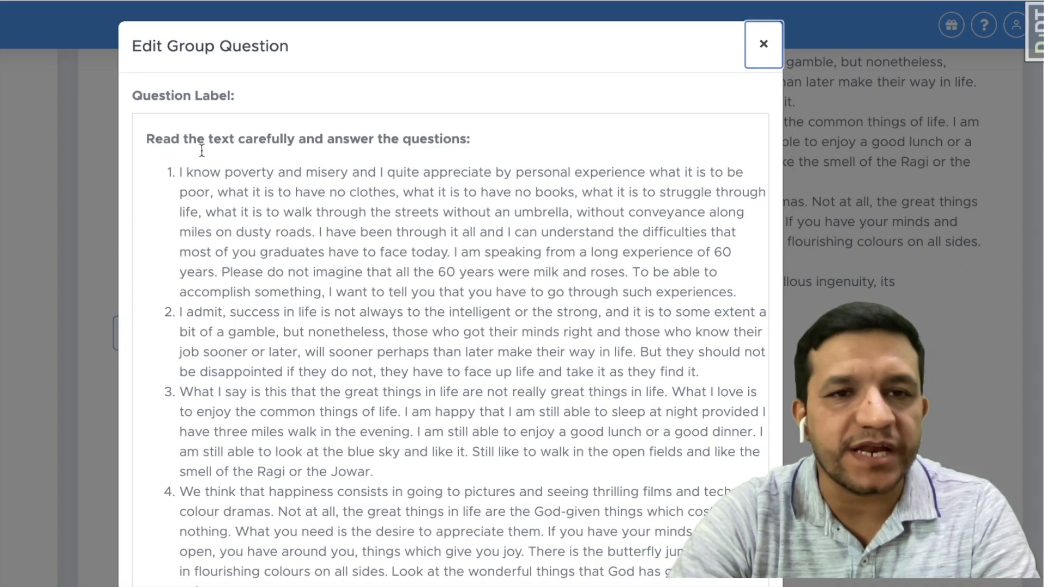
{"action": "left_click", "coordinate": [377, 138]}
{"action": "type", "text": "any "}
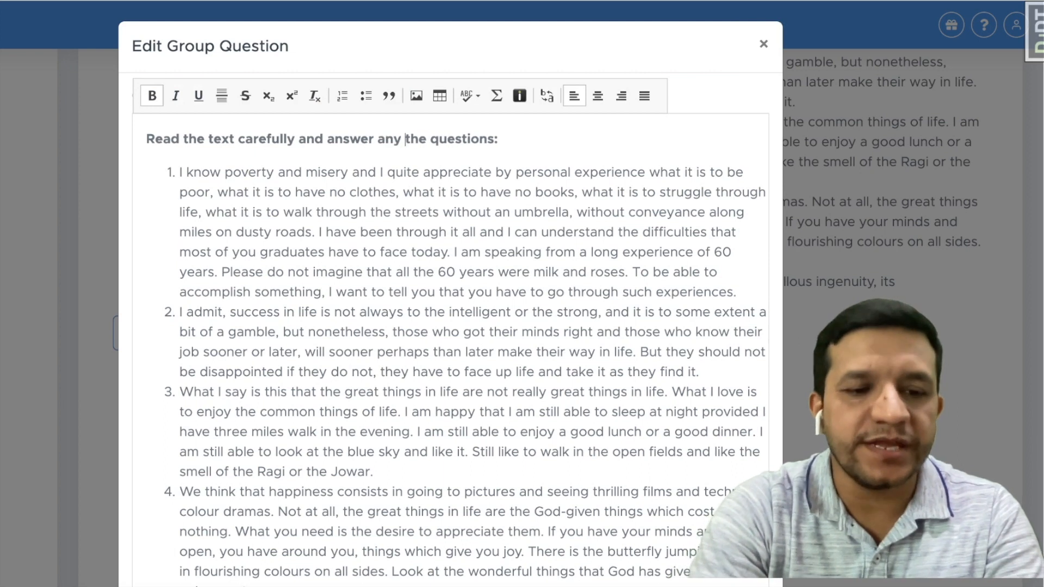
{"action": "type", "text": "TEN"}
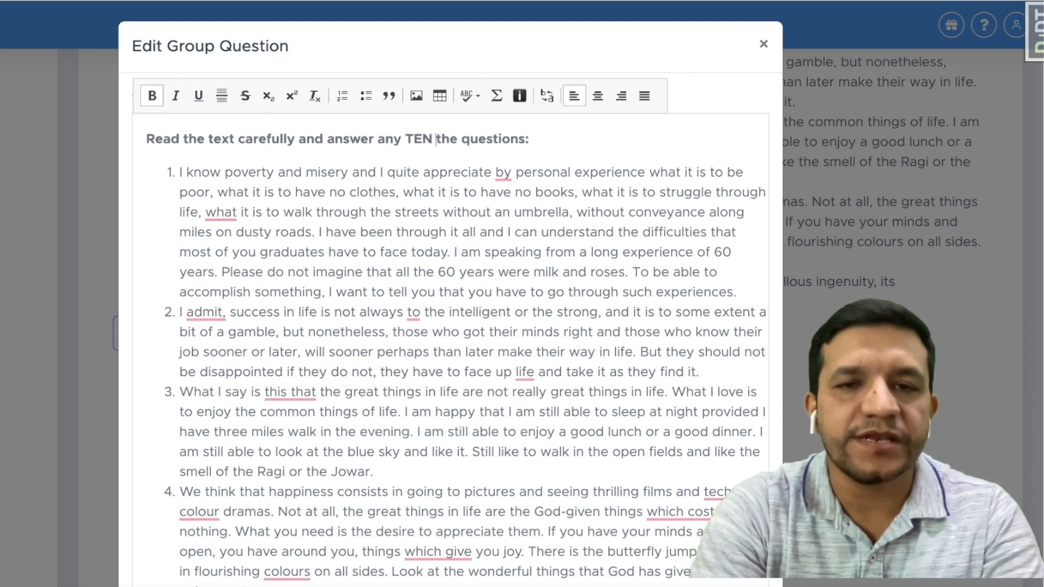
{"action": "key", "text": "Delete"}
{"action": "key", "text": "Delete"}
{"action": "key", "text": "Delete"}
{"action": "key", "text": "Delete"}
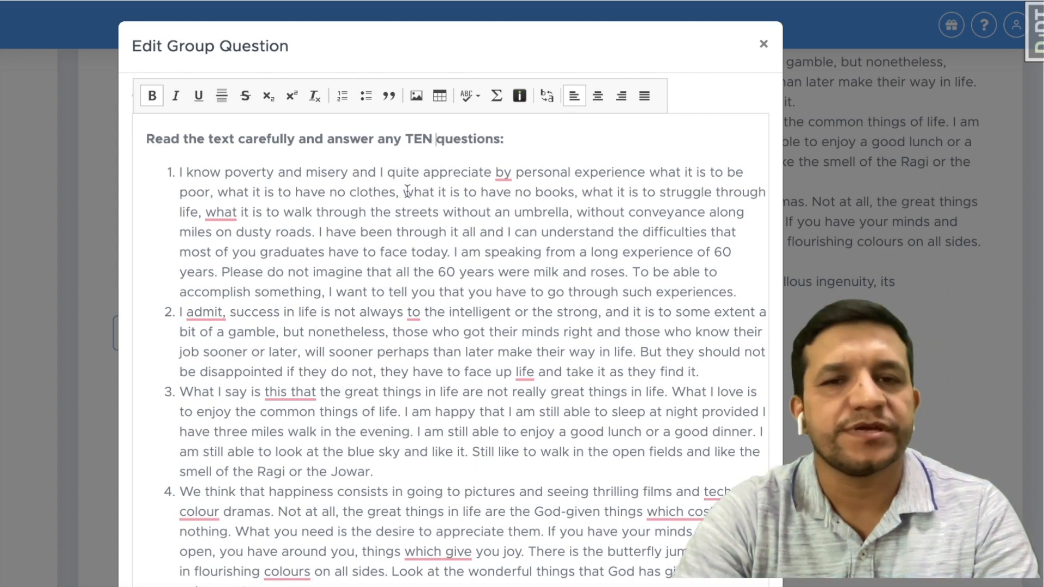
- Set the marks for question 1 to 10 and update the question
{"action": "scroll", "coordinate": [206, 365], "scroll_direction": "down", "scroll_amount": 5}
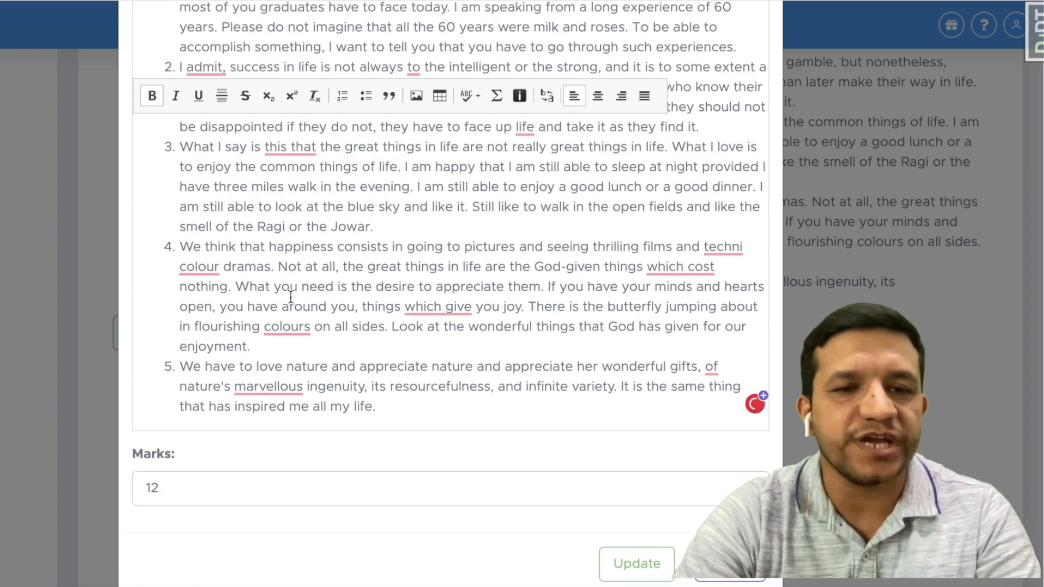
{"action": "left_click", "coordinate": [180, 494]}
{"action": "key", "text": "BackSpace"}
{"action": "type", "text": "0"}
{"action": "left_click", "coordinate": [639, 559]}
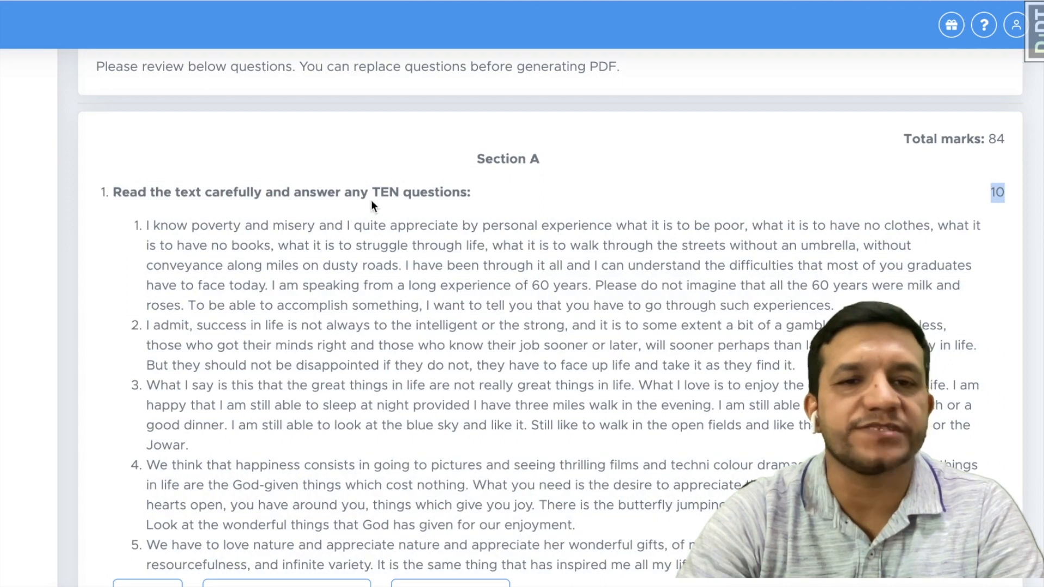
- Change the instruction of question 2, the Ganga passage, to "Read the text carefully and answer any TEN questions:"
{"action": "scroll", "coordinate": [442, 271], "scroll_direction": "down", "scroll_amount": 13}
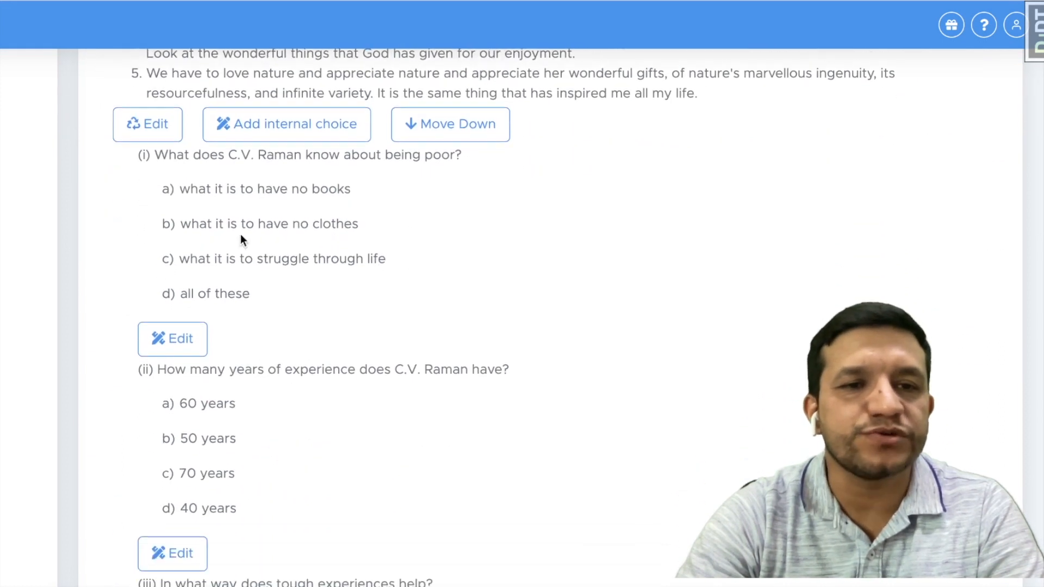
{"action": "scroll", "coordinate": [274, 238], "scroll_direction": "down", "scroll_amount": 15}
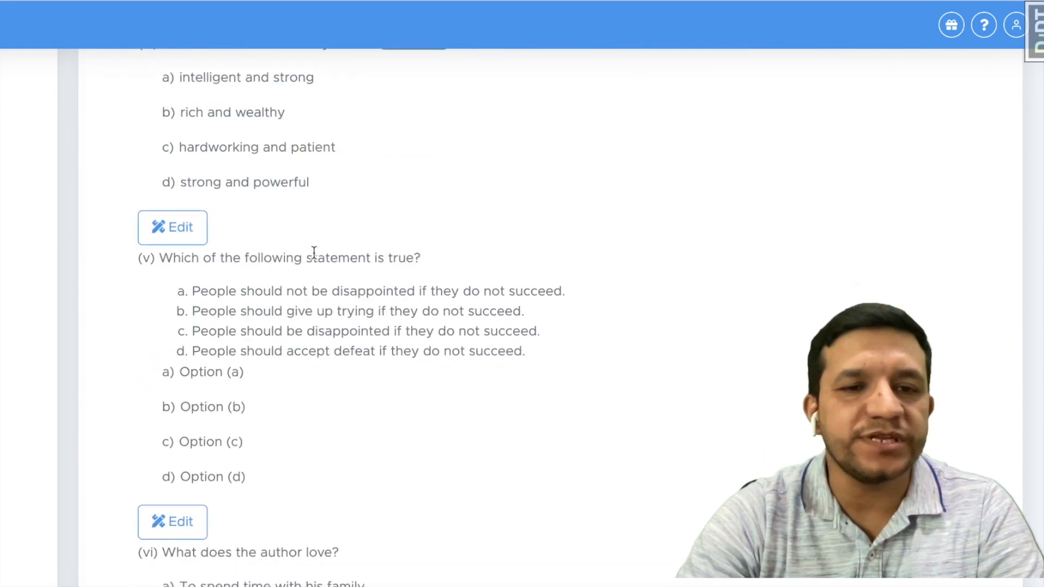
{"action": "scroll", "coordinate": [311, 265], "scroll_direction": "down", "scroll_amount": 20}
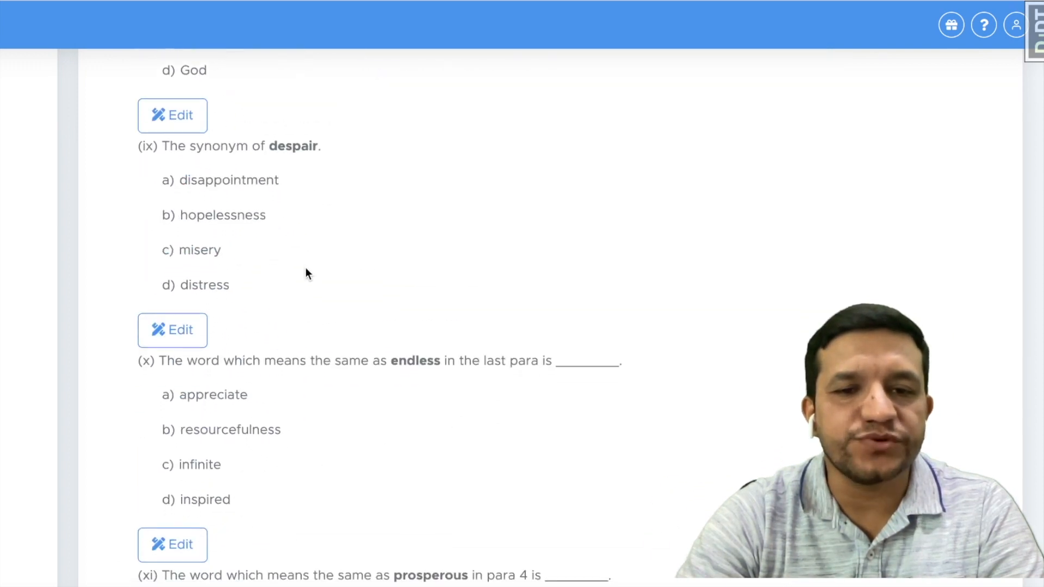
{"action": "scroll", "coordinate": [326, 280], "scroll_direction": "down", "scroll_amount": 3}
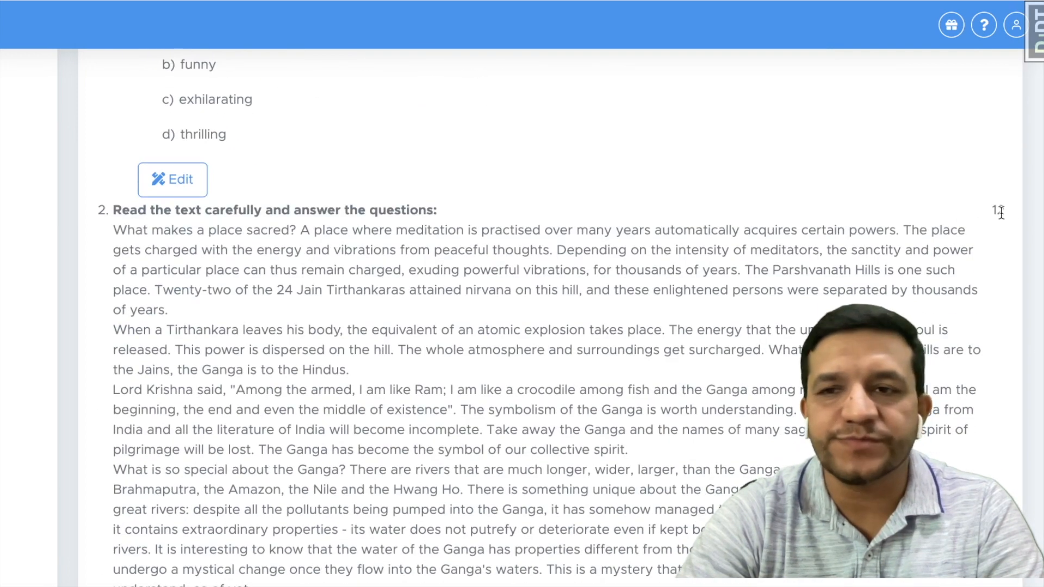
{"action": "scroll", "coordinate": [382, 264], "scroll_direction": "down", "scroll_amount": 10}
{"action": "scroll", "coordinate": [193, 263], "scroll_direction": "up", "scroll_amount": 3}
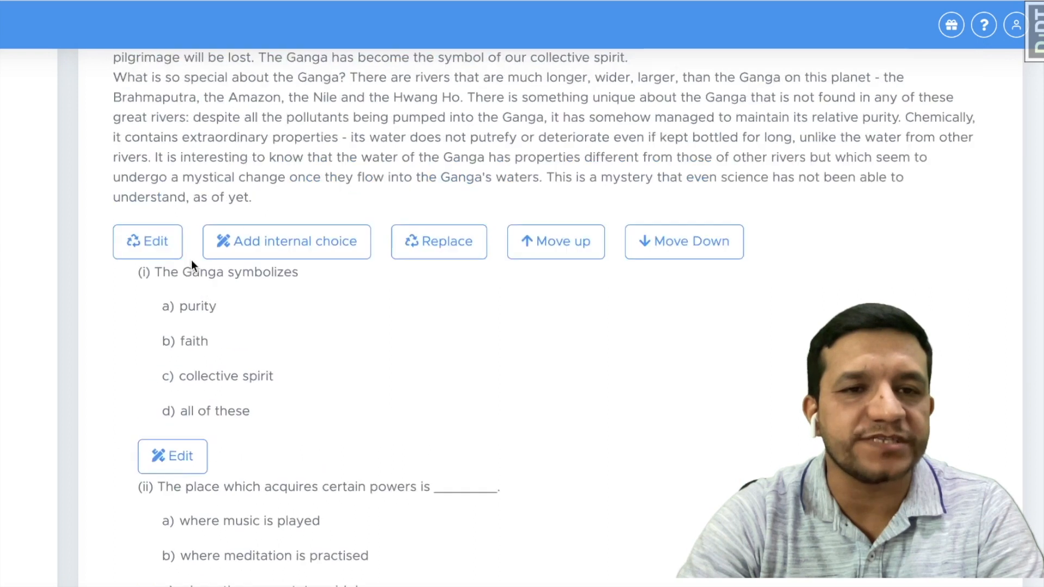
{"action": "left_click", "coordinate": [144, 300]}
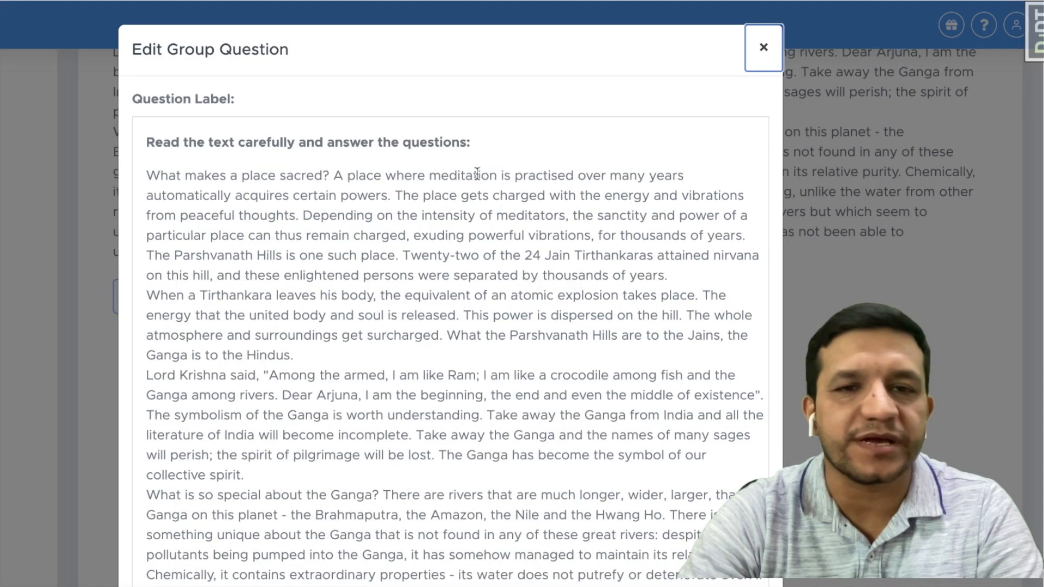
{"action": "left_click", "coordinate": [378, 141]}
{"action": "type", "text": "any TEN"}
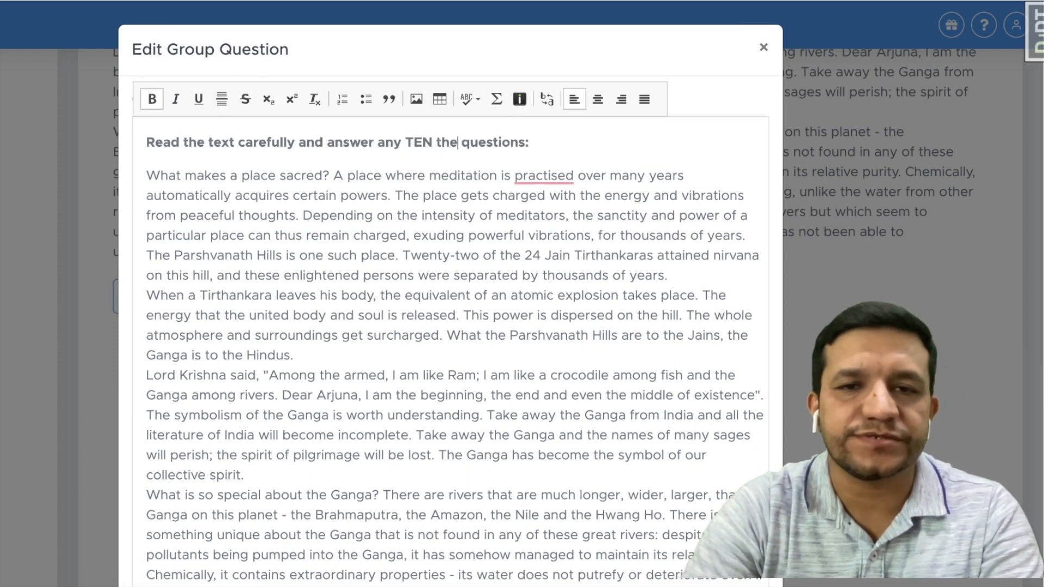
{"action": "key", "text": "Delete"}
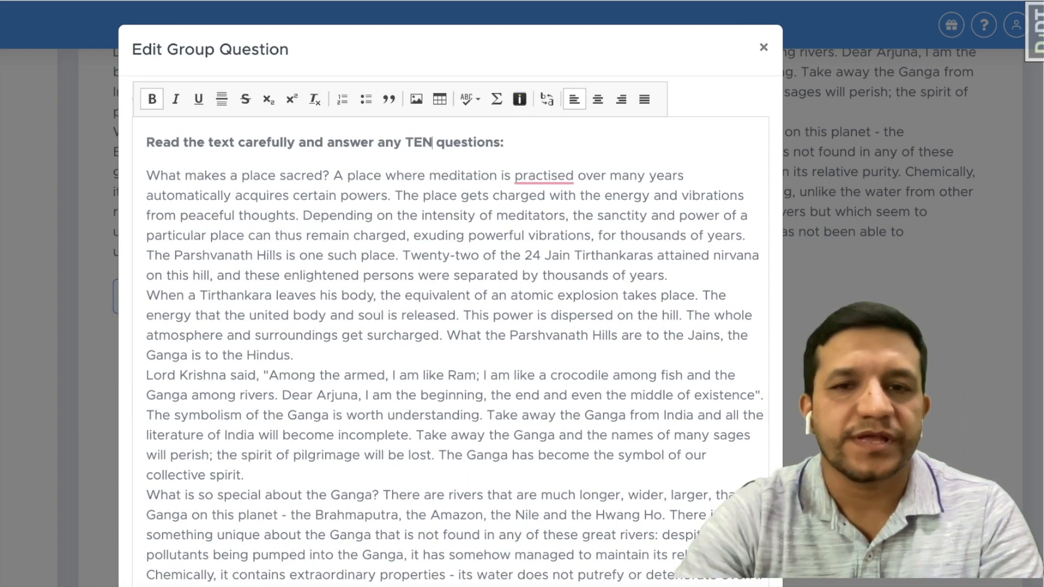
- Set the Ganga passage question's marks to 10 and update it
{"action": "scroll", "coordinate": [255, 312], "scroll_direction": "down", "scroll_amount": 5}
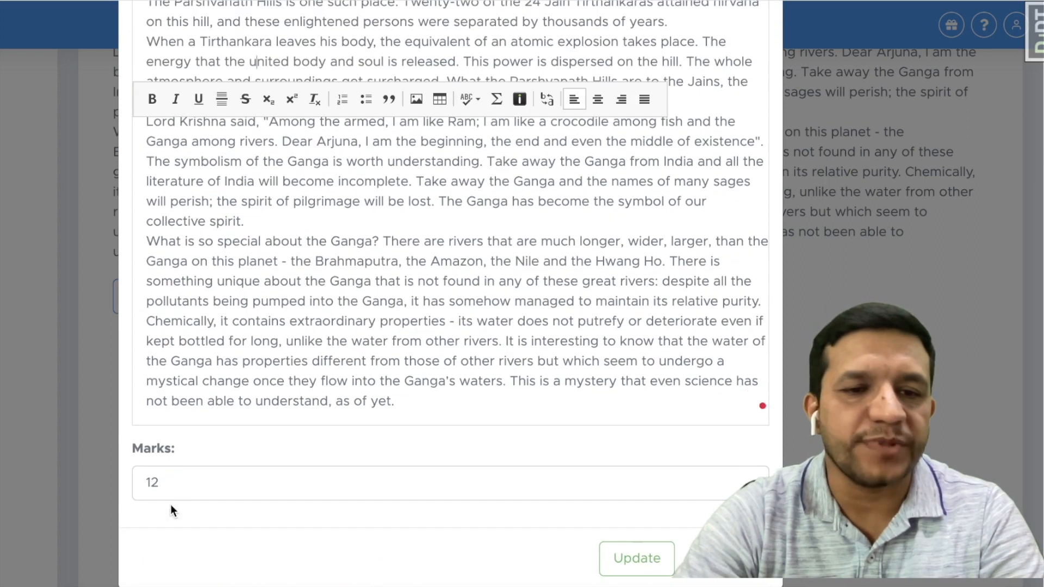
{"action": "left_click", "coordinate": [168, 482]}
{"action": "key", "text": "BackSpace"}
{"action": "type", "text": "0"}
{"action": "left_click", "coordinate": [630, 556]}
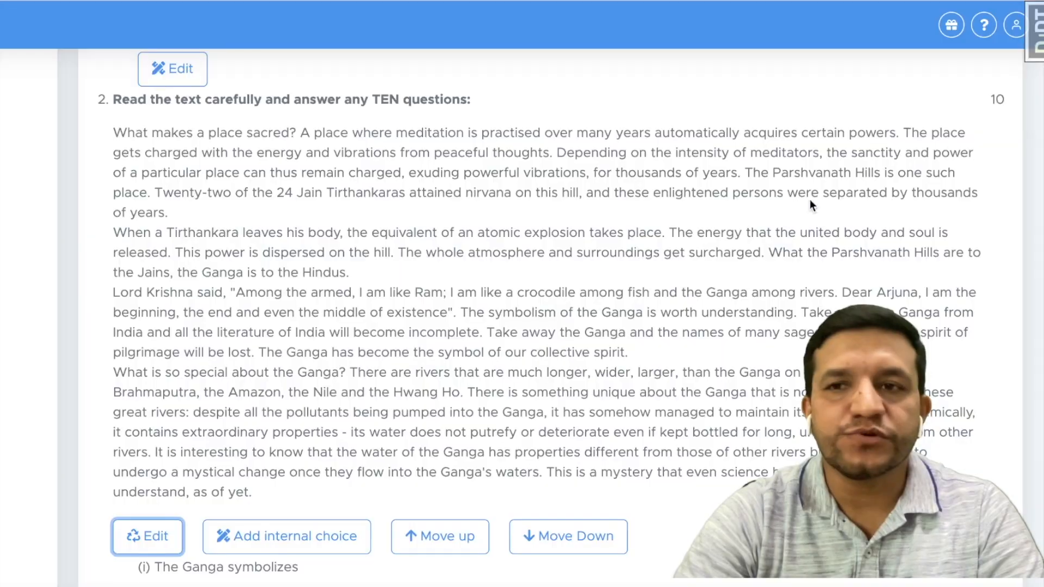
- Review the Ganga passage's sub-questions and the instructions and marks of questions 3 and 4 in Section B
{"action": "scroll", "coordinate": [576, 322], "scroll_direction": "down", "scroll_amount": 13}
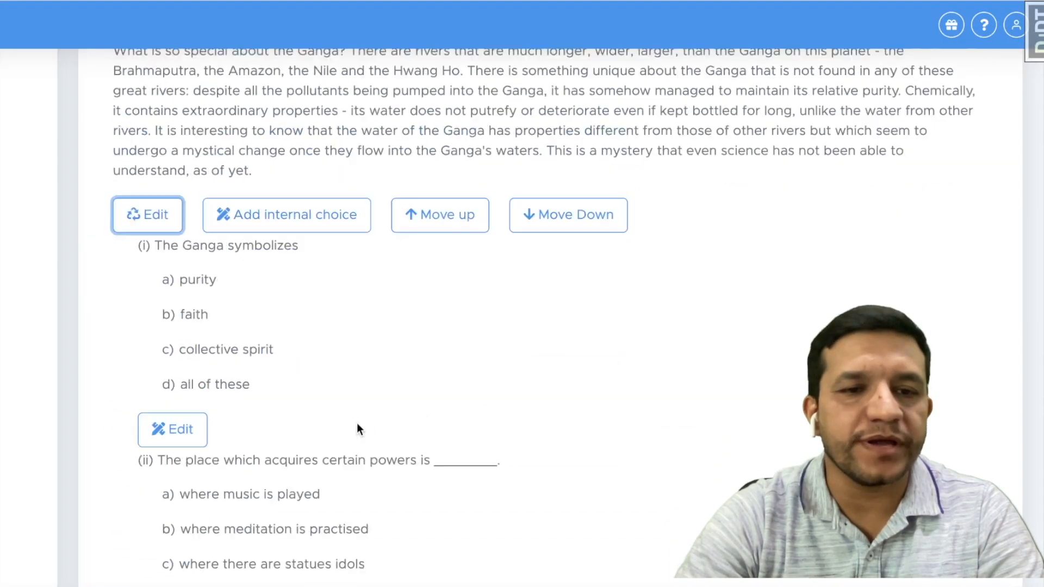
{"action": "scroll", "coordinate": [336, 396], "scroll_direction": "down", "scroll_amount": 20}
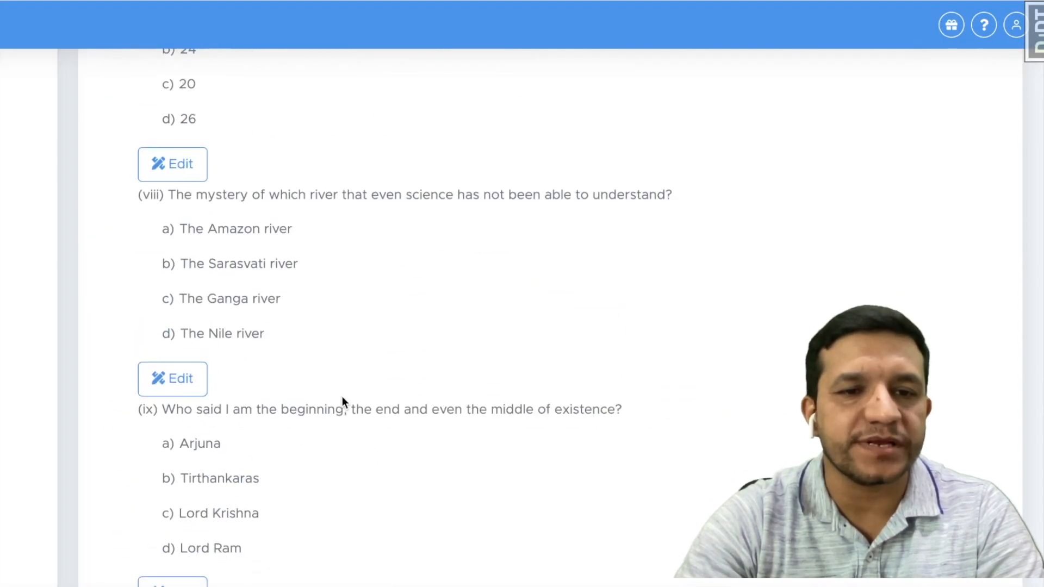
{"action": "scroll", "coordinate": [343, 407], "scroll_direction": "down", "scroll_amount": 9}
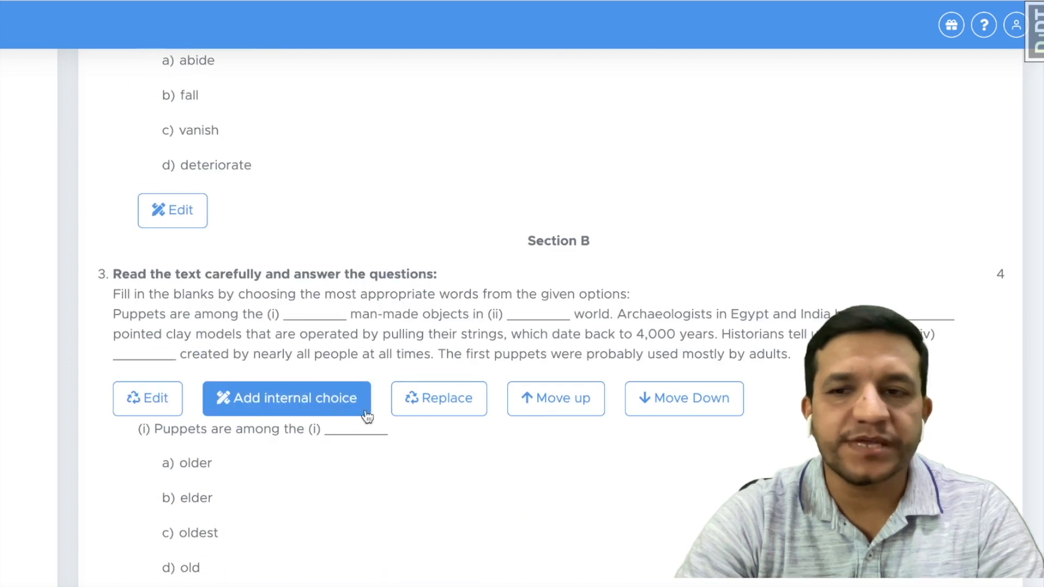
{"action": "scroll", "coordinate": [481, 314], "scroll_direction": "down", "scroll_amount": 2}
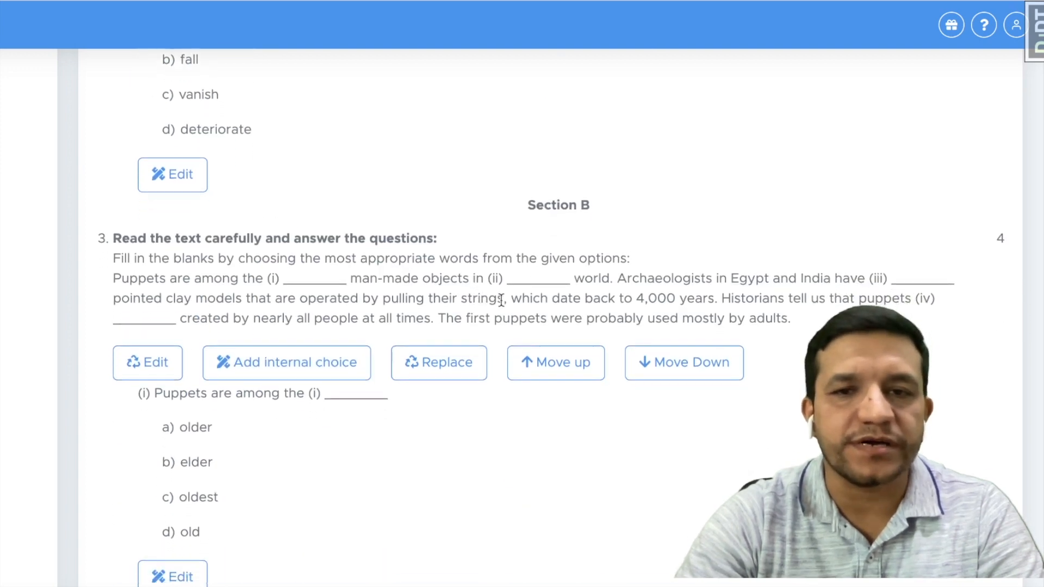
{"action": "scroll", "coordinate": [451, 308], "scroll_direction": "down", "scroll_amount": 14}
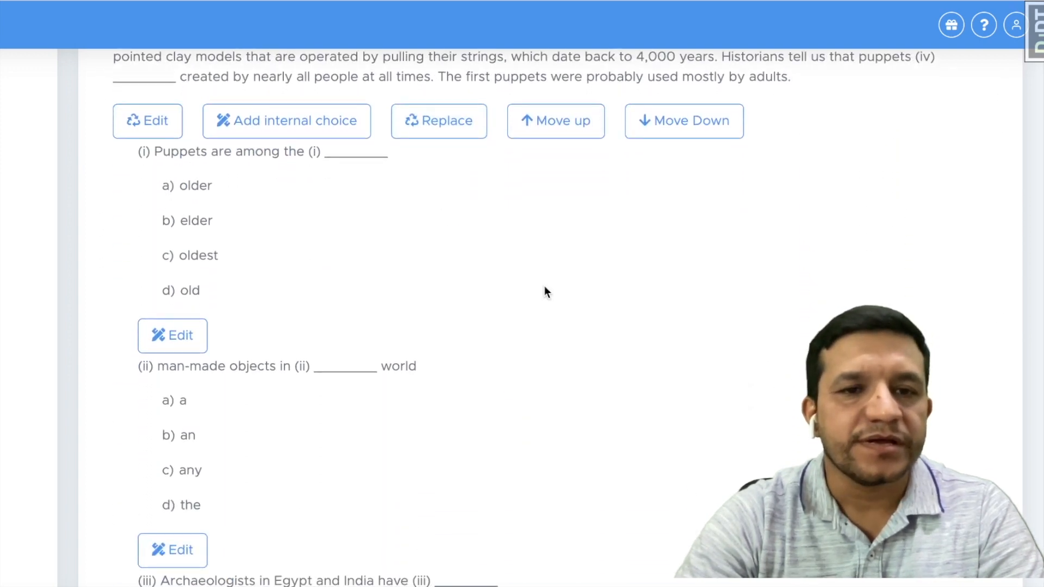
{"action": "scroll", "coordinate": [533, 300], "scroll_direction": "down", "scroll_amount": 9}
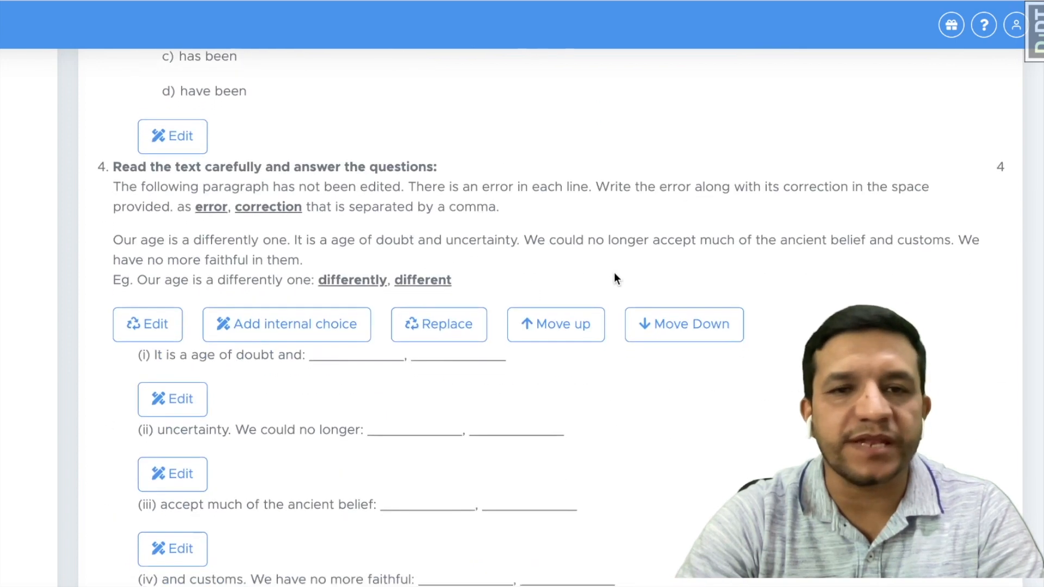
{"action": "scroll", "coordinate": [561, 299], "scroll_direction": "up", "scroll_amount": 20}
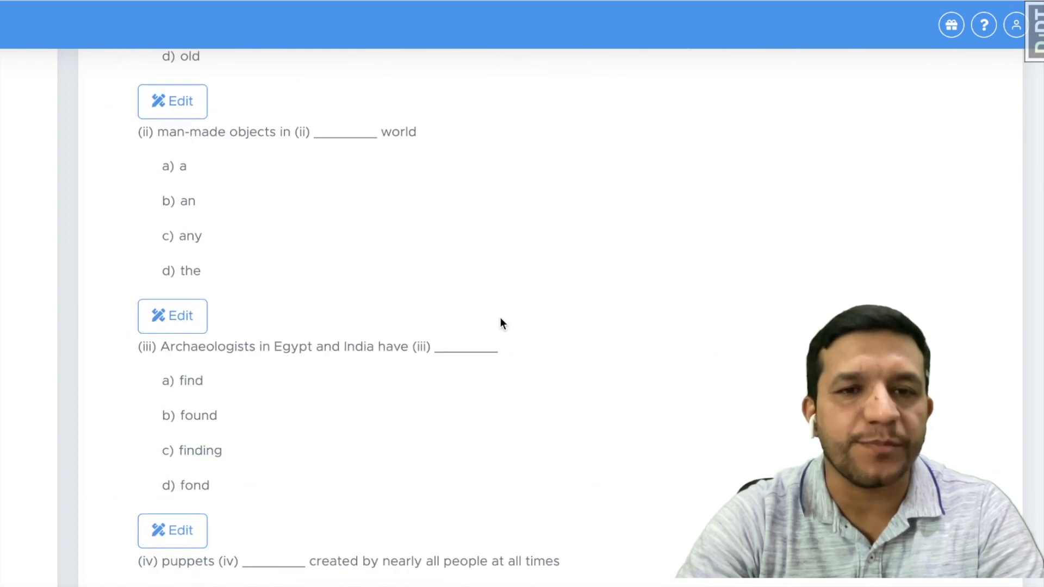
{"action": "scroll", "coordinate": [481, 317], "scroll_direction": "up", "scroll_amount": 3}
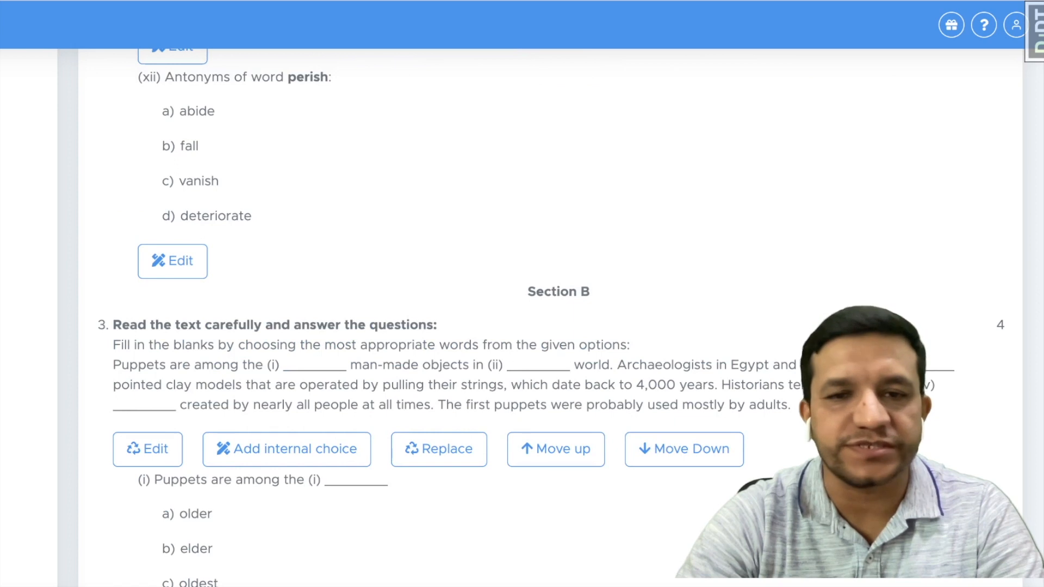
{"action": "scroll", "coordinate": [701, 337], "scroll_direction": "down", "scroll_amount": 3}
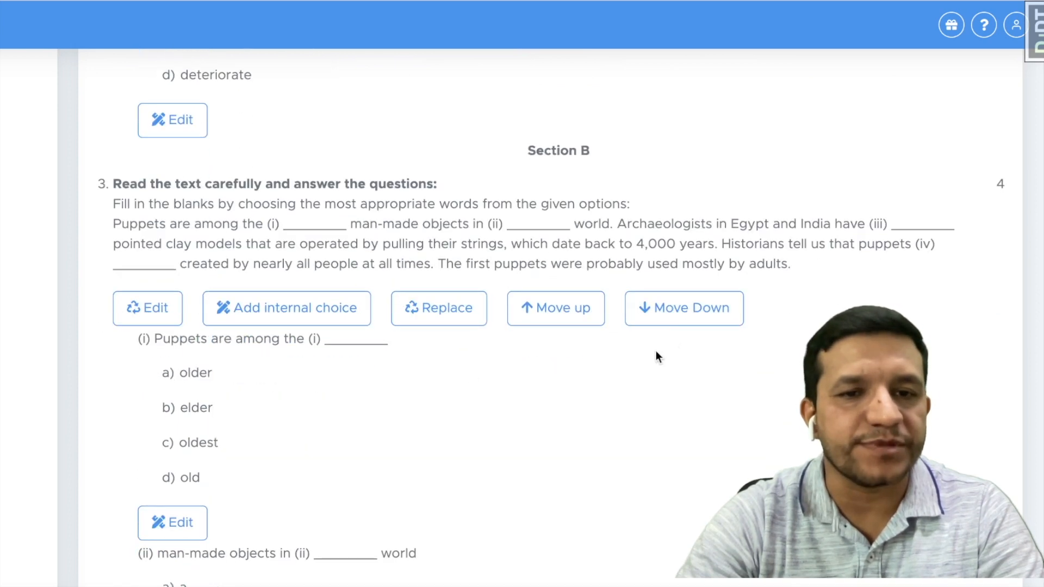
- Change the instruction of question 3, the puppets passage, to "Read the text carefully and answer any THREE questions:"
{"action": "left_click", "coordinate": [144, 307]}
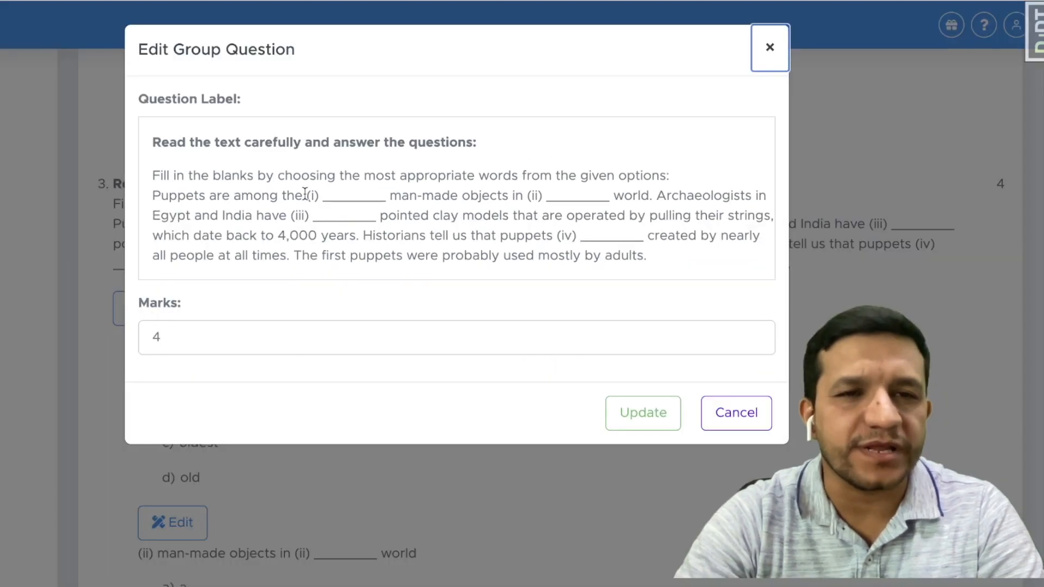
{"action": "left_click", "coordinate": [387, 138]}
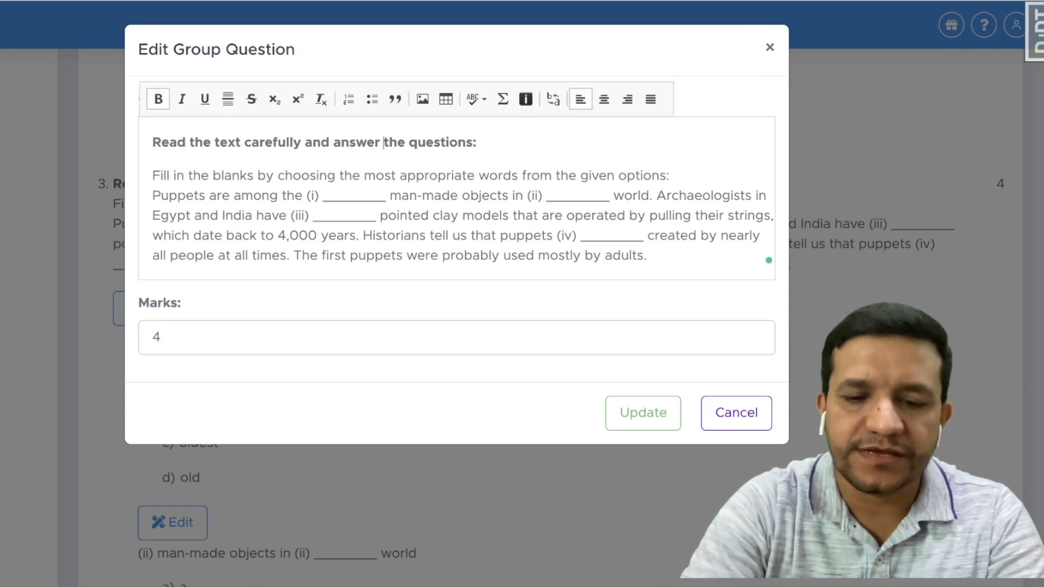
{"action": "type", "text": "any Thr"}
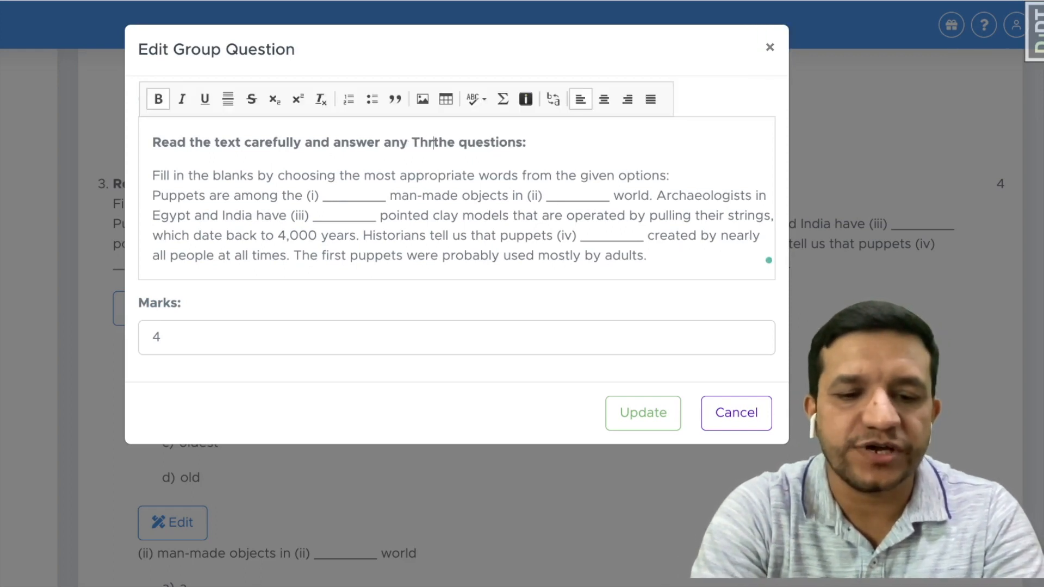
{"action": "key", "text": "BackSpace"}
{"action": "key", "text": "BackSpace"}
{"action": "key", "text": "BackSpace"}
{"action": "type", "text": "THREE"}
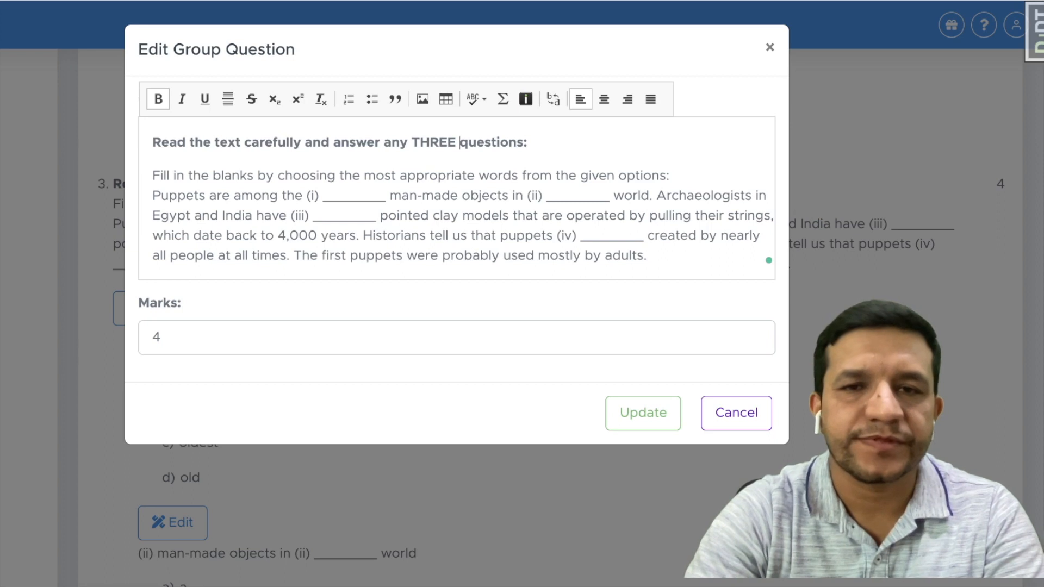
- Set the puppets question's marks to 3 and update it
{"action": "left_click", "coordinate": [185, 346]}
{"action": "key", "text": "BackSpace"}
{"action": "left_click", "coordinate": [643, 418]}
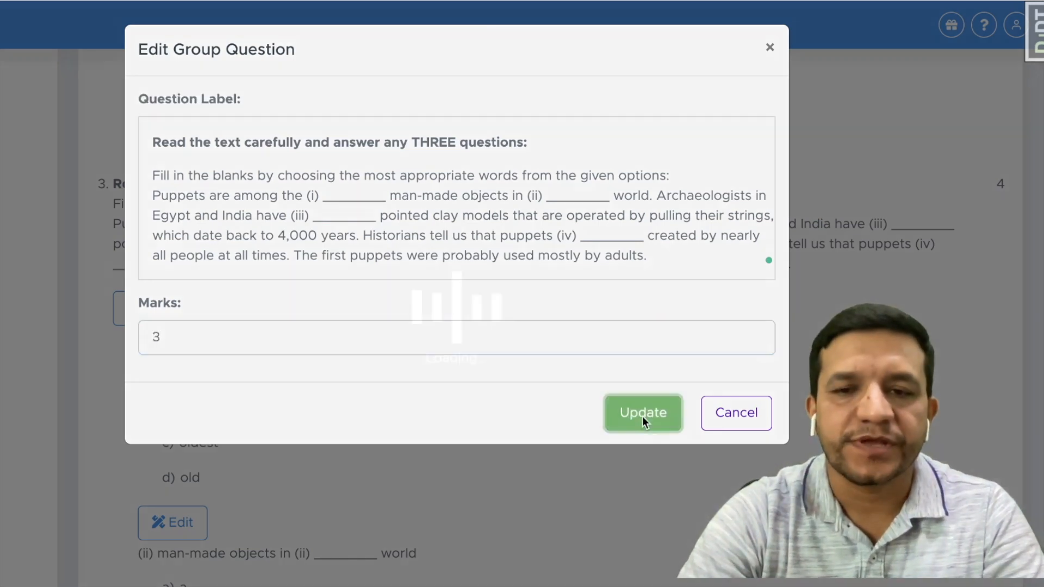
- Open question 4, the error-correction paragraph, for editing and set its marks to 3
{"action": "scroll", "coordinate": [489, 299], "scroll_direction": "down", "scroll_amount": 10}
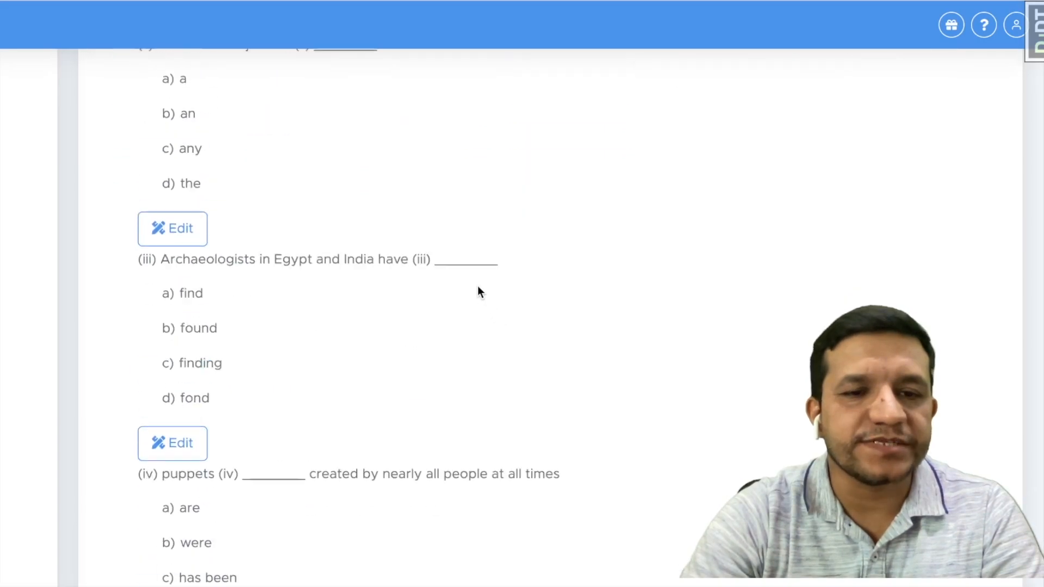
{"action": "scroll", "coordinate": [469, 281], "scroll_direction": "down", "scroll_amount": 4}
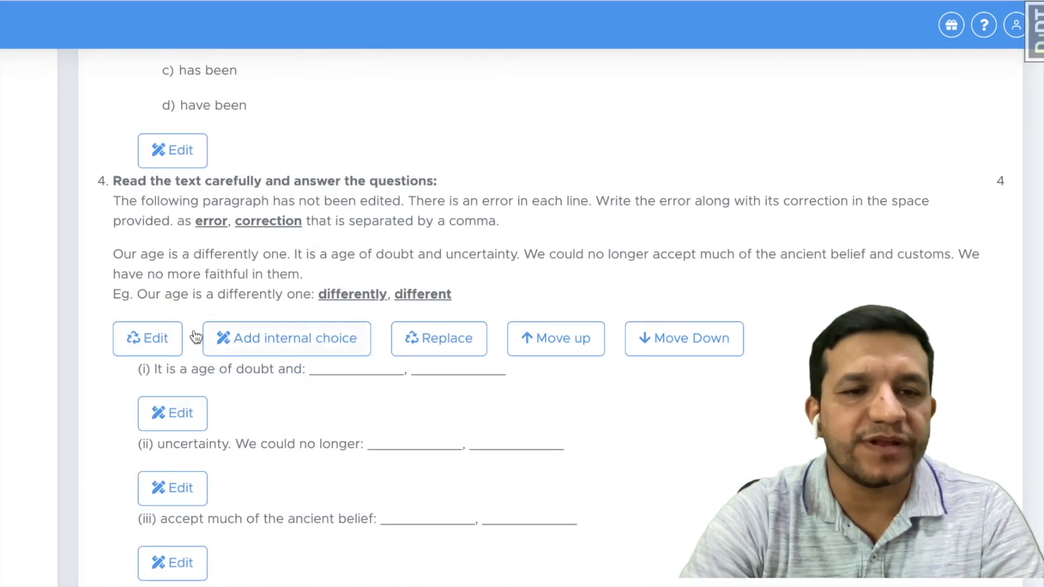
{"action": "left_click", "coordinate": [144, 347]}
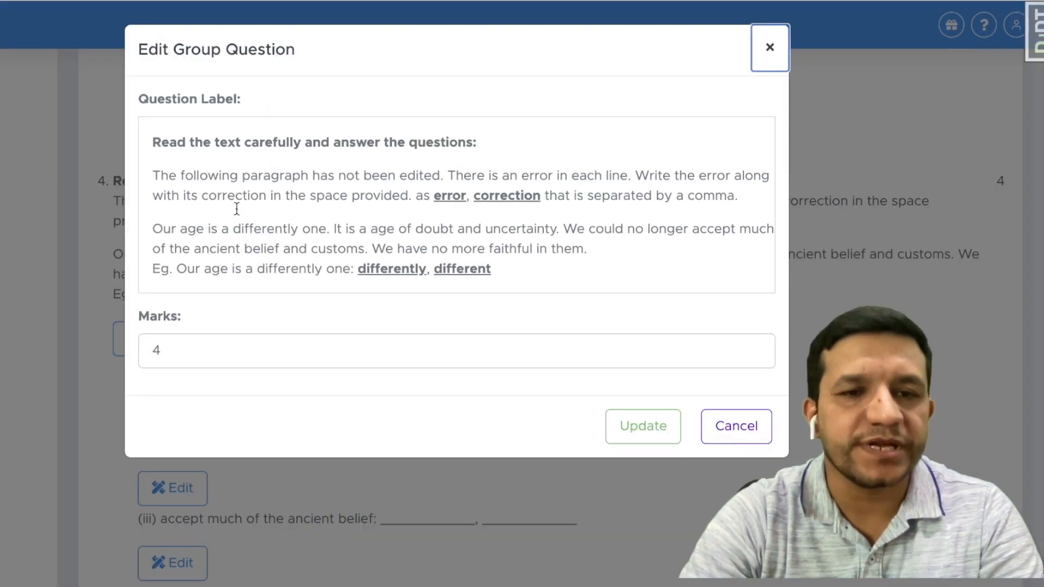
{"action": "left_click", "coordinate": [189, 352]}
{"action": "key", "text": "BackSpace"}
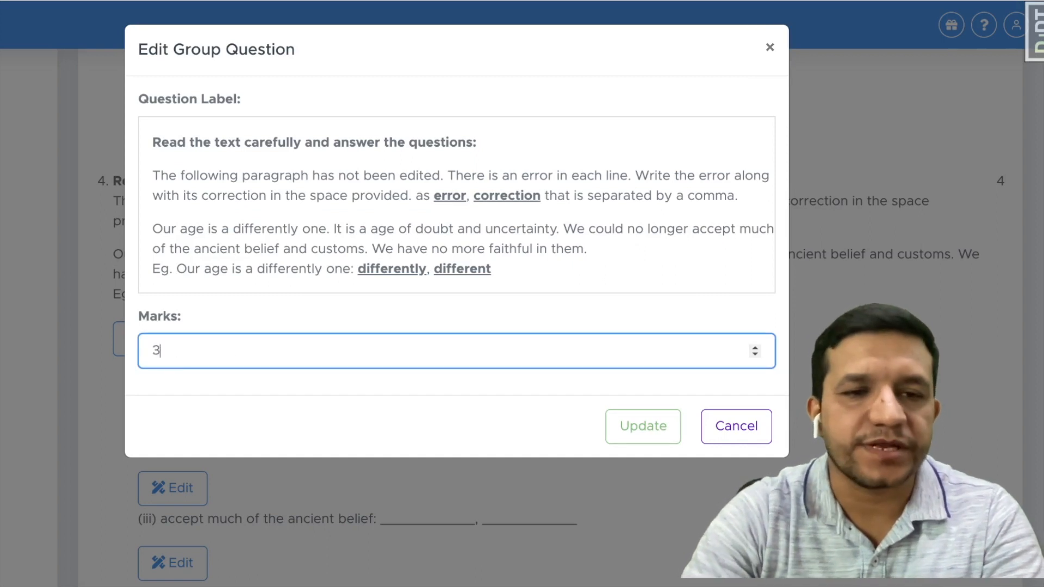
- Change question 4's instruction to "Read the text carefully and answer any THREE questions:" and update the question
{"action": "left_click", "coordinate": [384, 141]}
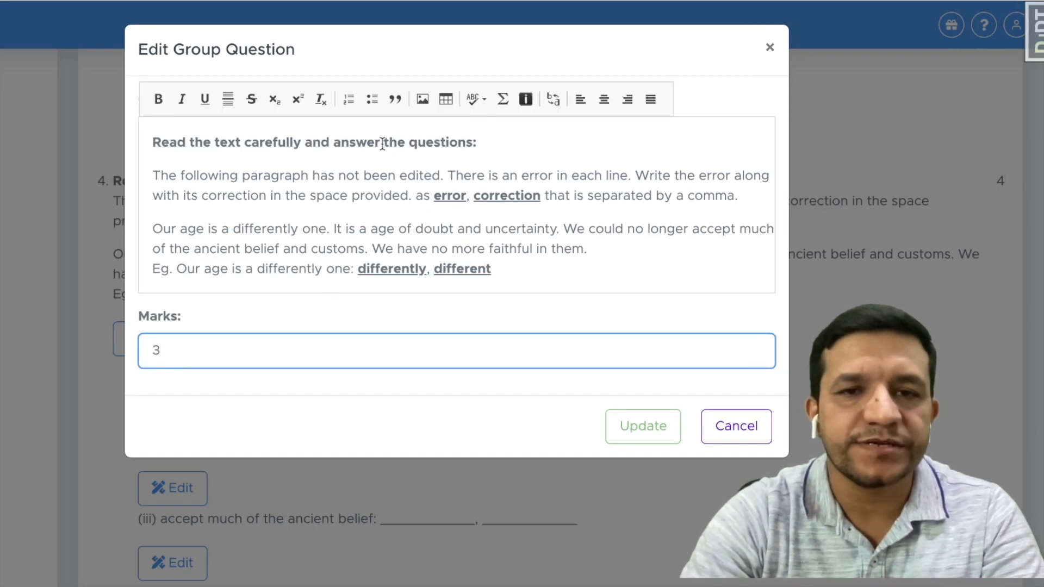
{"action": "type", "text": "any T"}
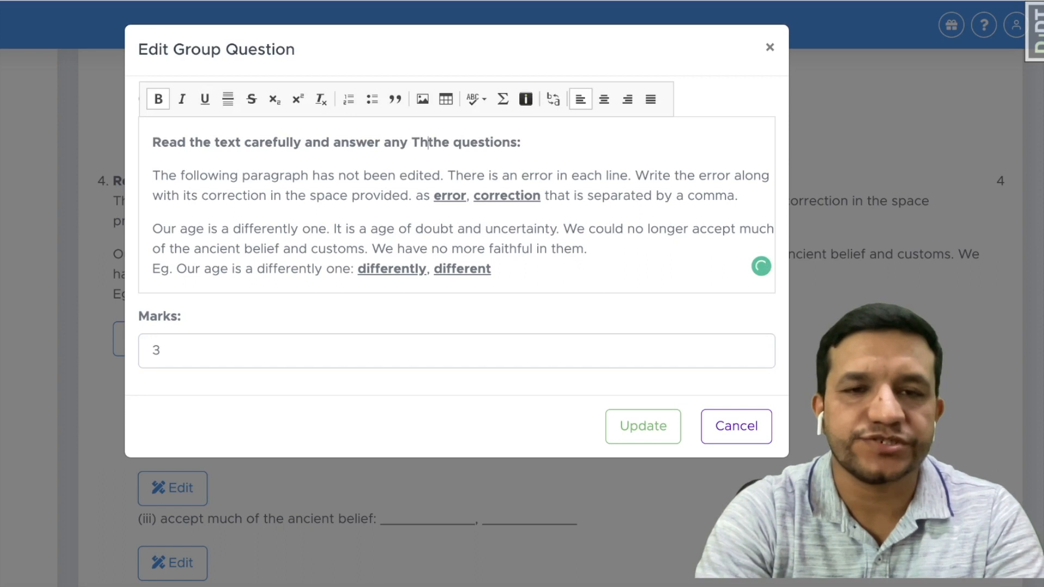
{"action": "type", "text": "HREE"}
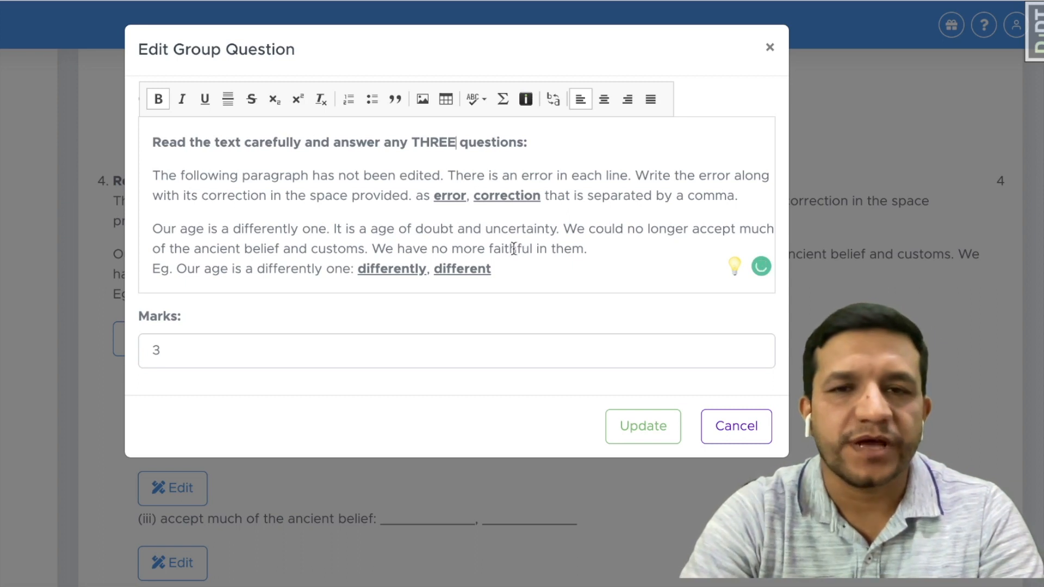
{"action": "left_click", "coordinate": [644, 429]}
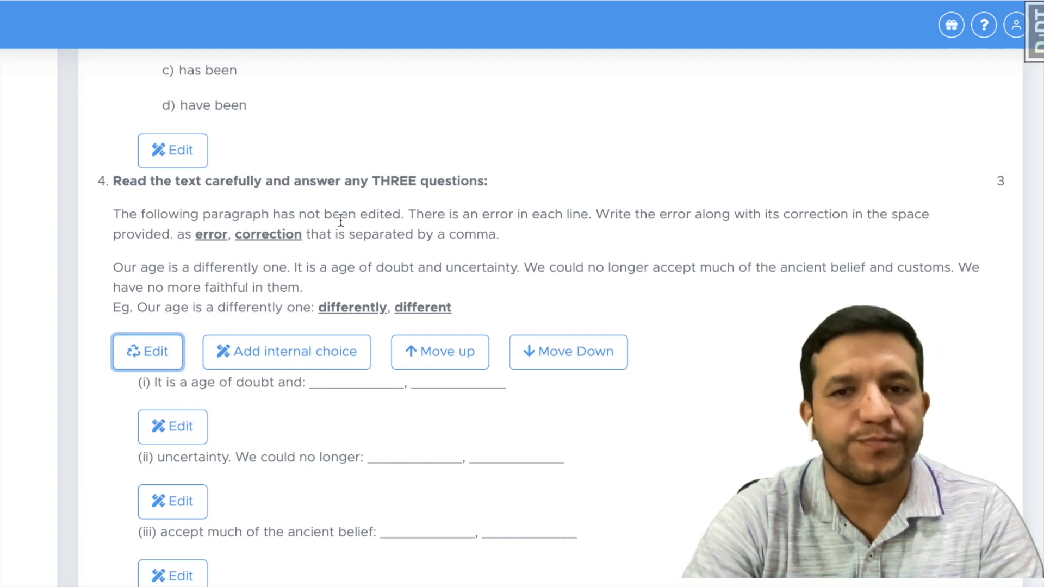
- Review question 4's changed instruction, the remaining questions with their internal choices, and the paper's total marks
{"action": "scroll", "coordinate": [338, 283], "scroll_direction": "down", "scroll_amount": 2}
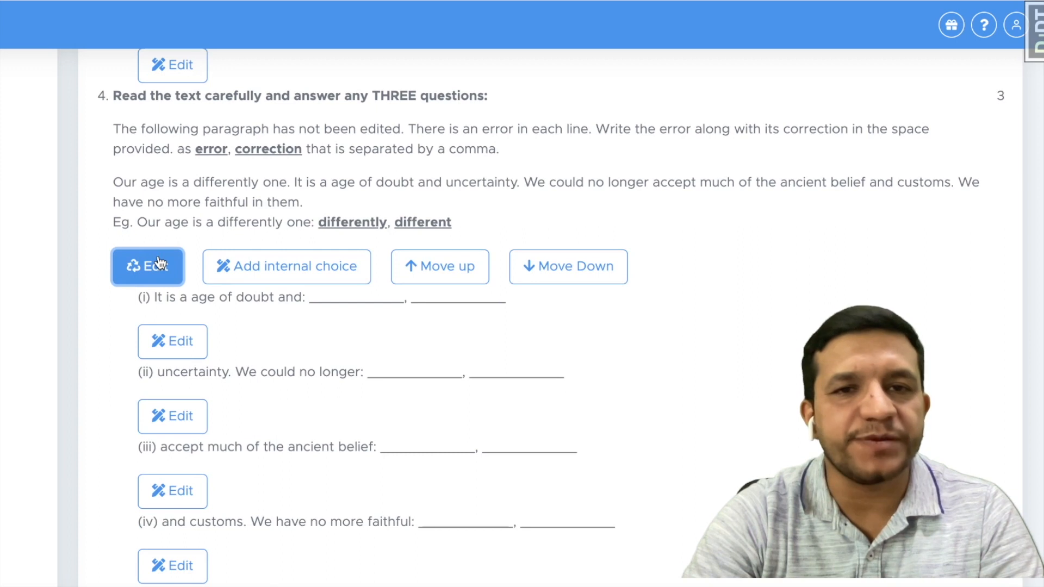
{"action": "scroll", "coordinate": [439, 137], "scroll_direction": "up", "scroll_amount": 1}
{"action": "left_click_drag", "start_coordinate": [370, 117], "coordinate": [425, 108]}
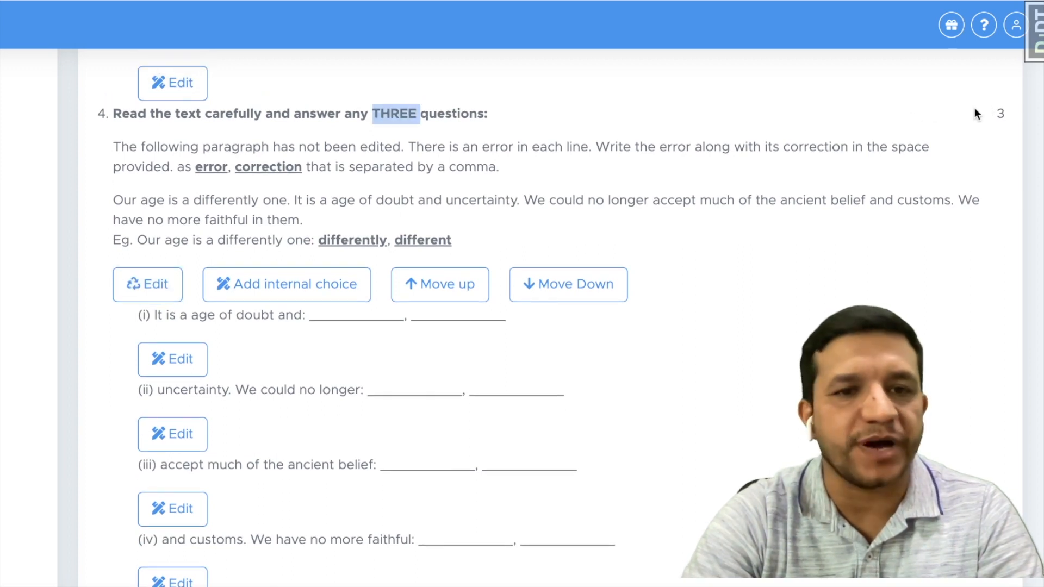
{"action": "scroll", "coordinate": [407, 252], "scroll_direction": "down", "scroll_amount": 9}
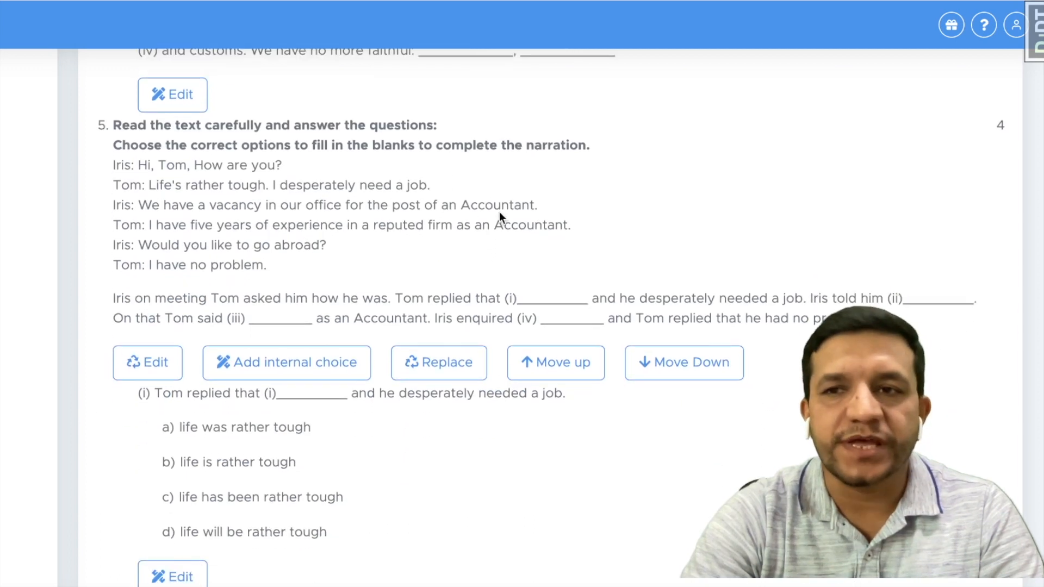
{"action": "scroll", "coordinate": [422, 245], "scroll_direction": "down", "scroll_amount": 20}
{"action": "scroll", "coordinate": [516, 209], "scroll_direction": "down", "scroll_amount": 20}
{"action": "scroll", "coordinate": [511, 216], "scroll_direction": "up", "scroll_amount": 12}
{"action": "scroll", "coordinate": [500, 217], "scroll_direction": "down", "scroll_amount": 15}
{"action": "scroll", "coordinate": [497, 222], "scroll_direction": "down", "scroll_amount": 20}
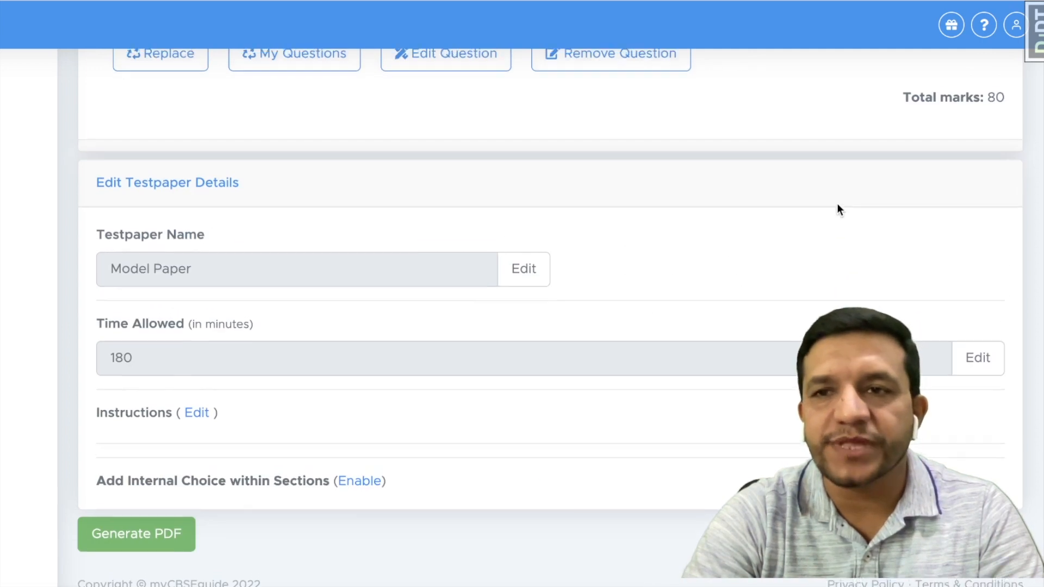
{"action": "scroll", "coordinate": [897, 204], "scroll_direction": "up", "scroll_amount": 2}
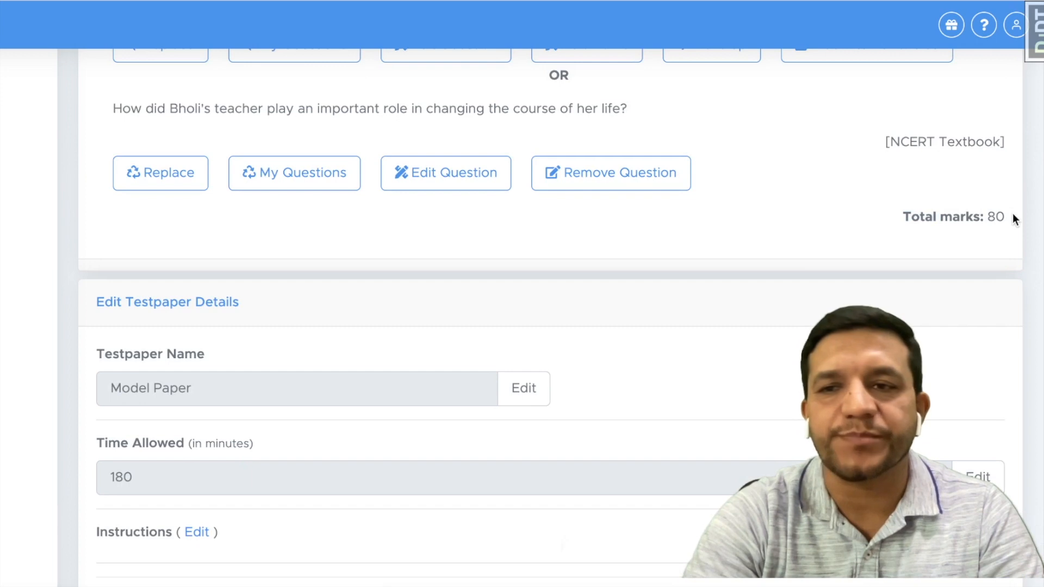
{"action": "scroll", "coordinate": [478, 286], "scroll_direction": "up", "scroll_amount": 12}
{"action": "scroll", "coordinate": [271, 319], "scroll_direction": "down", "scroll_amount": 5}
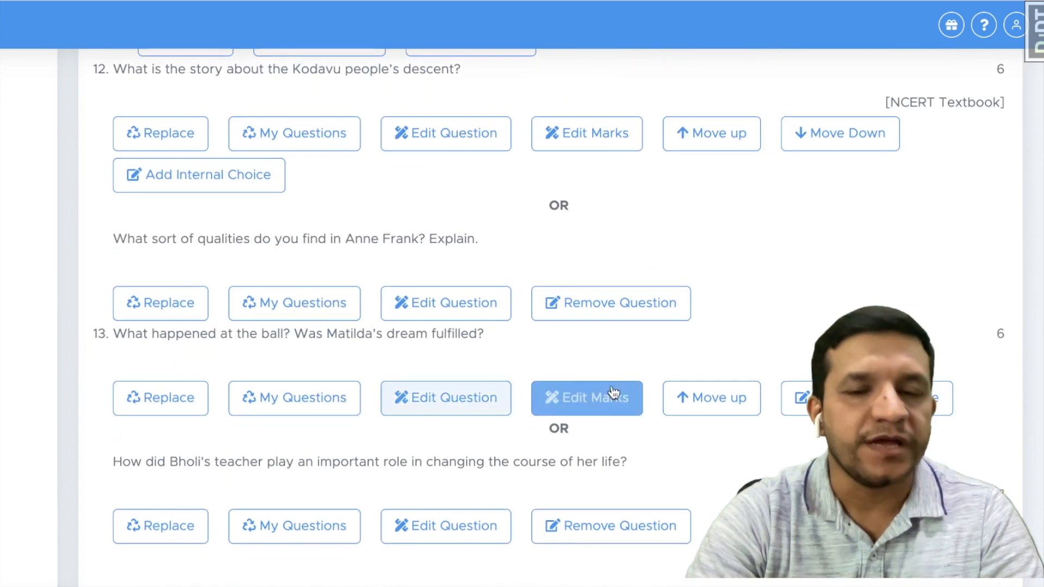
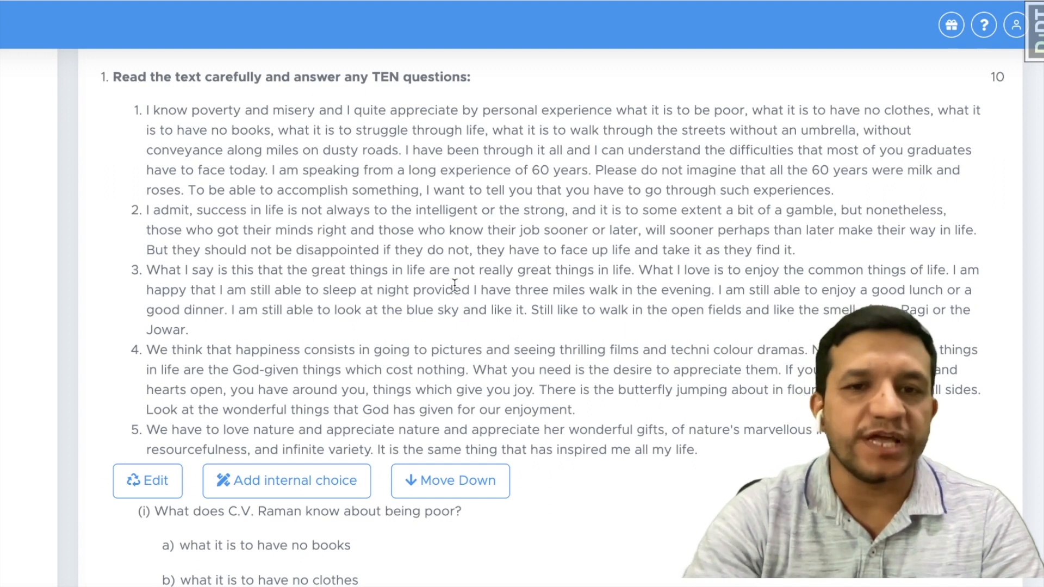
- Check the paper once more from Section A to the testpaper details and generate its PDF
{"action": "scroll", "coordinate": [464, 273], "scroll_direction": "down", "scroll_amount": 7}
{"action": "scroll", "coordinate": [485, 287], "scroll_direction": "up", "scroll_amount": 12}
{"action": "scroll", "coordinate": [590, 400], "scroll_direction": "down", "scroll_amount": 2}
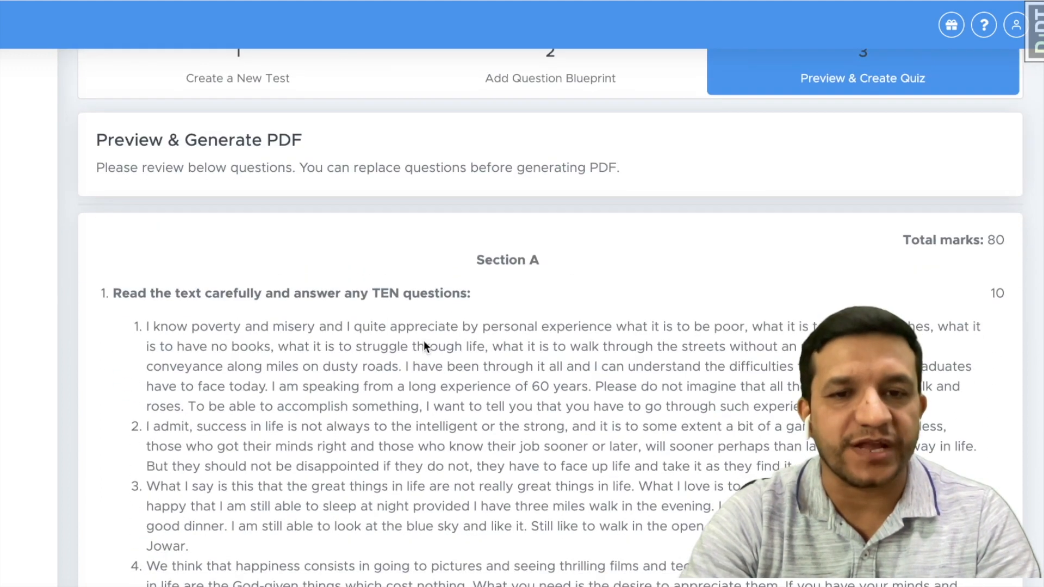
{"action": "scroll", "coordinate": [590, 401], "scroll_direction": "down", "scroll_amount": 3}
{"action": "scroll", "coordinate": [605, 317], "scroll_direction": "down", "scroll_amount": 2}
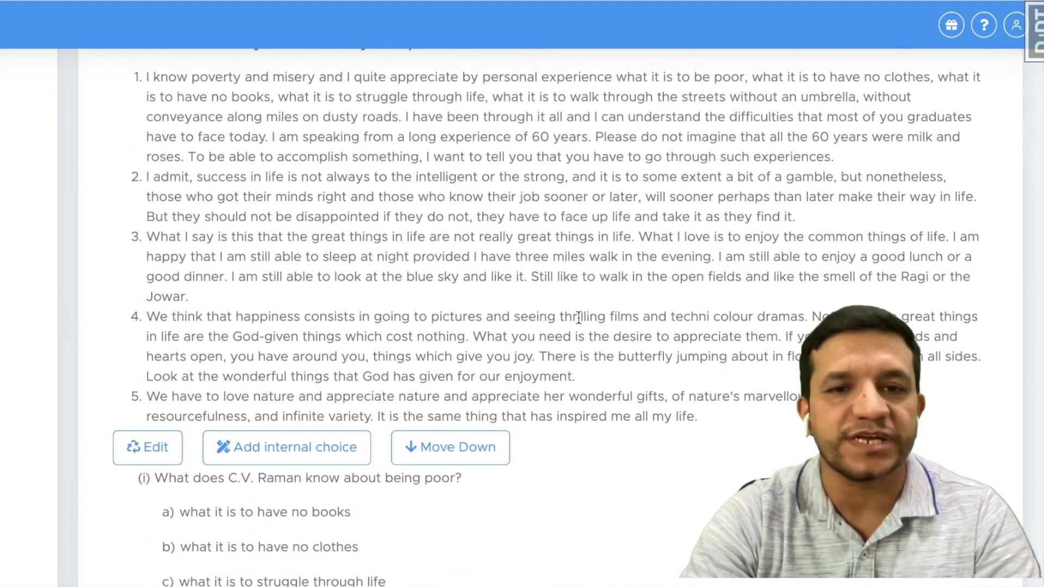
{"action": "scroll", "coordinate": [573, 343], "scroll_direction": "down", "scroll_amount": 8}
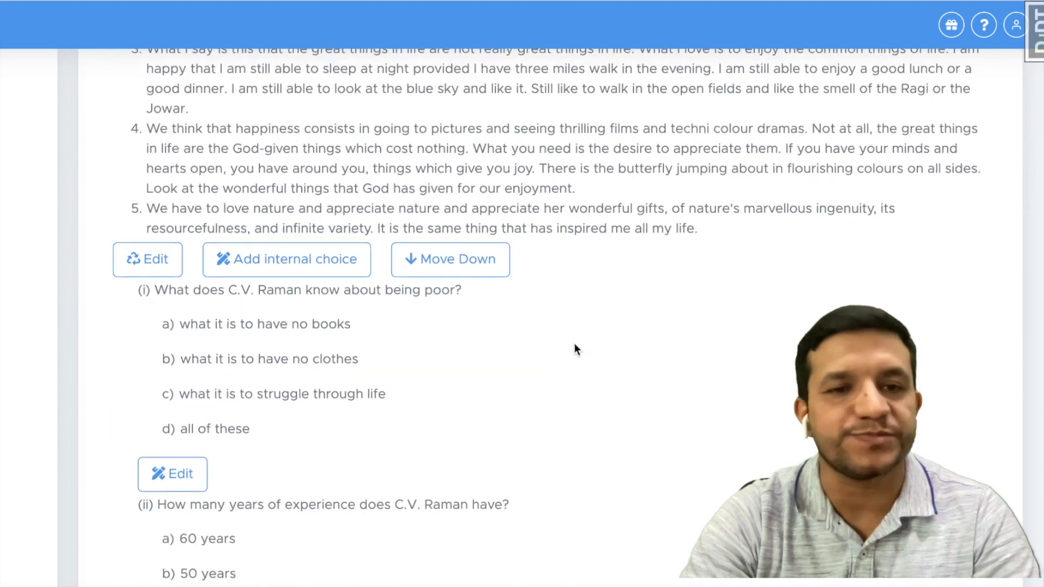
{"action": "scroll", "coordinate": [554, 316], "scroll_direction": "down", "scroll_amount": 20}
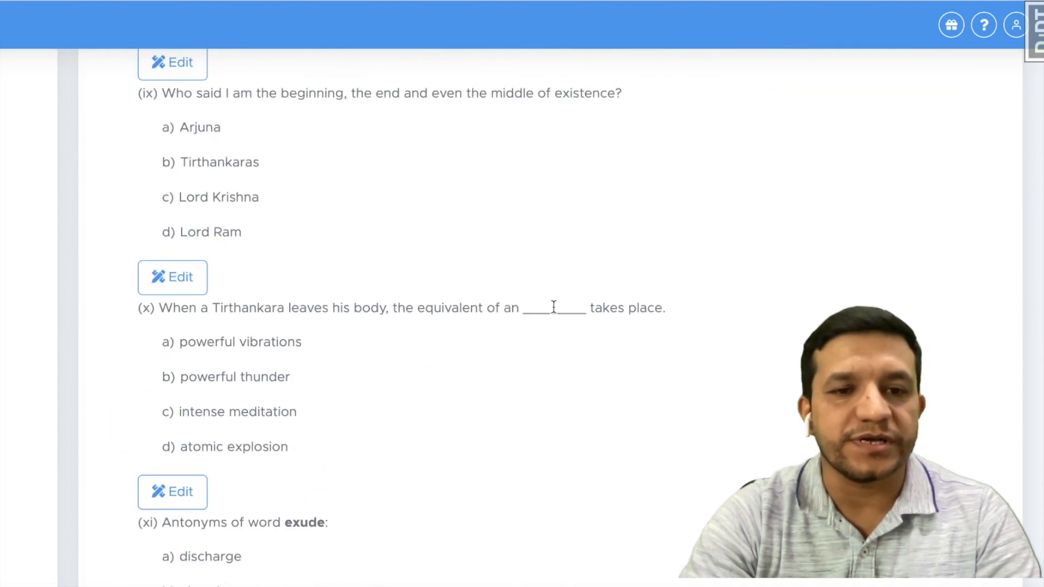
{"action": "scroll", "coordinate": [542, 318], "scroll_direction": "down", "scroll_amount": 20}
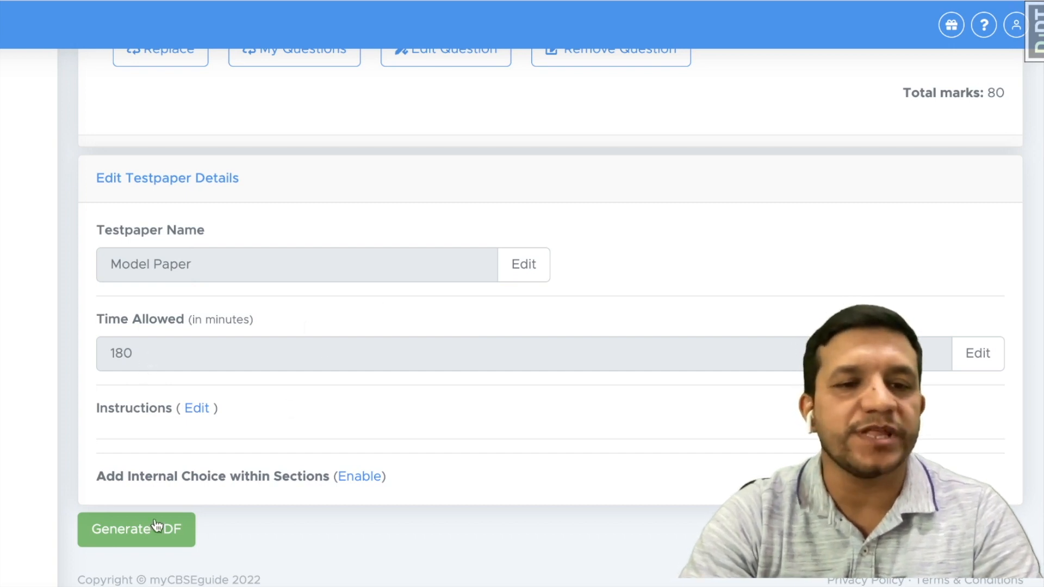
{"action": "left_click", "coordinate": [133, 534]}
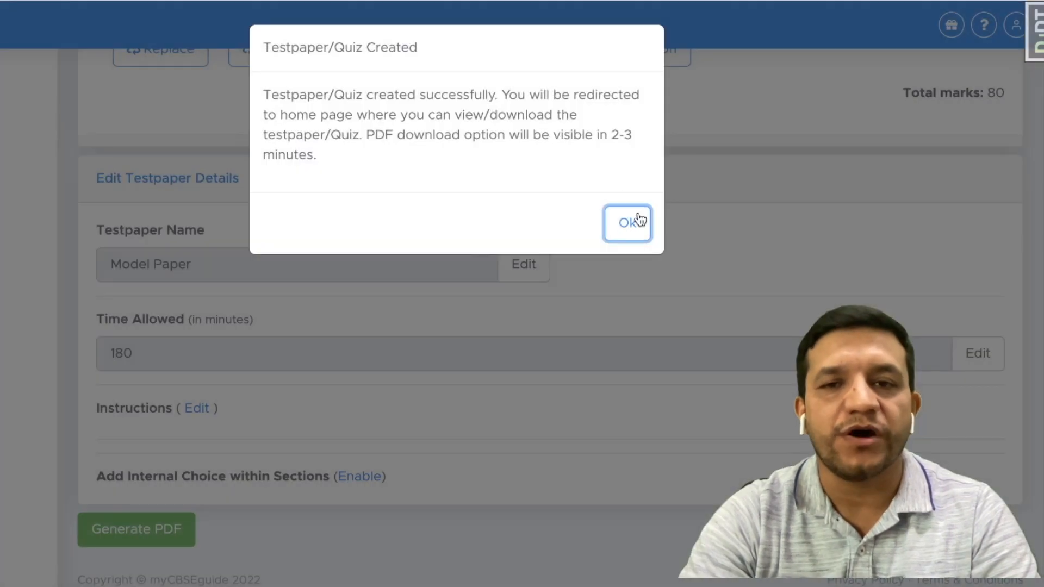
- Dismiss the testpaper creation message, open the Model Paper's question PDF and enlarge it to 150%
{"action": "left_click", "coordinate": [639, 222]}
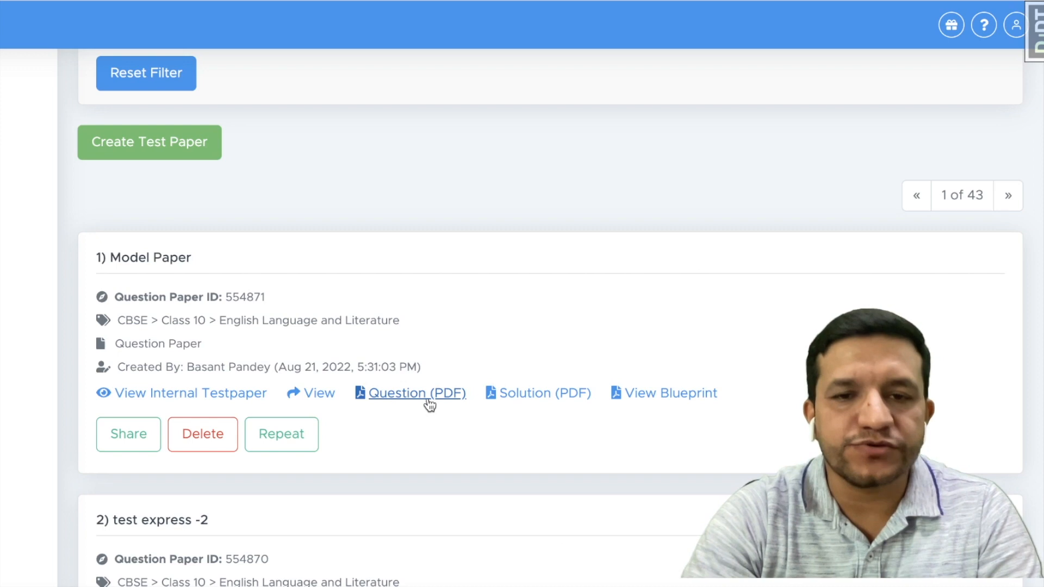
{"action": "left_click", "coordinate": [535, 402]}
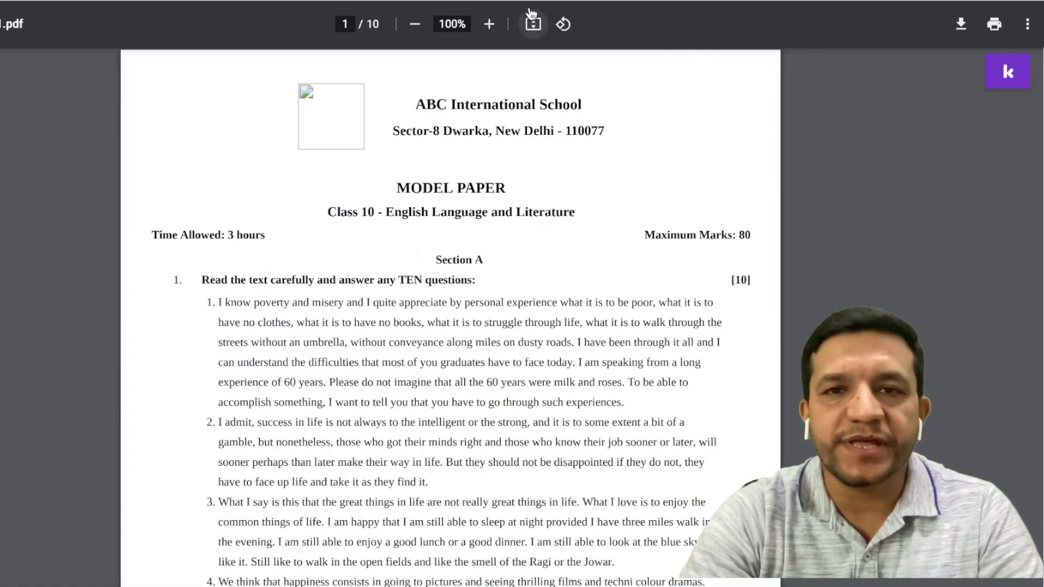
{"action": "left_click", "coordinate": [489, 23]}
{"action": "left_click", "coordinate": [489, 24]}
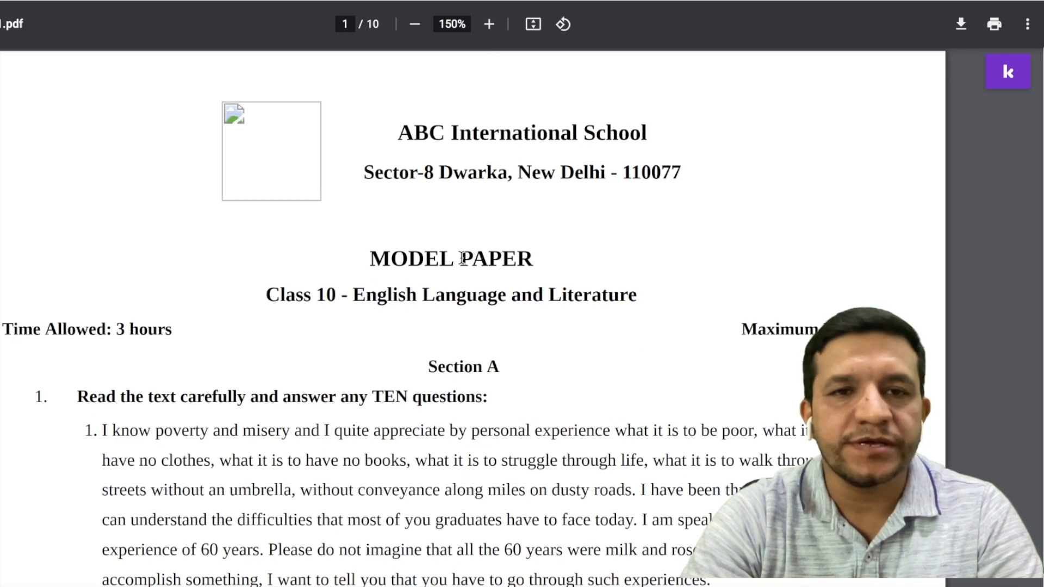
- Check the PDF's header, maximum marks, and question 1's marks and "answer any TEN questions" instruction
{"action": "scroll", "coordinate": [500, 187], "scroll_direction": "down", "scroll_amount": 5}
{"action": "scroll", "coordinate": [480, 203], "scroll_direction": "up", "scroll_amount": 2}
{"action": "scroll", "coordinate": [480, 203], "scroll_direction": "up", "scroll_amount": 1}
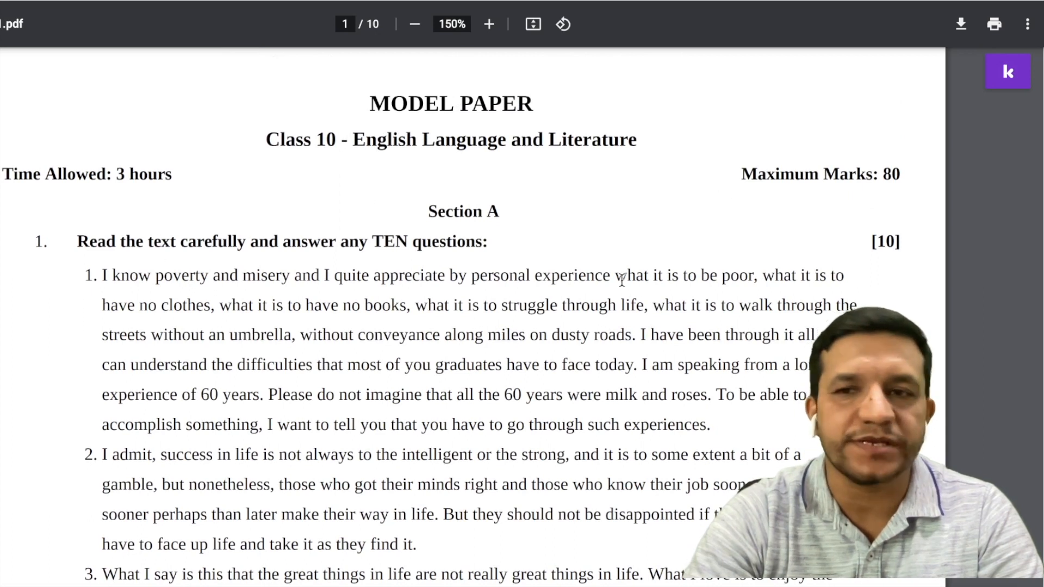
{"action": "scroll", "coordinate": [707, 239], "scroll_direction": "down", "scroll_amount": 1}
{"action": "left_click_drag", "start_coordinate": [905, 158], "coordinate": [849, 155]}
{"action": "left_click_drag", "start_coordinate": [891, 219], "coordinate": [879, 221]}
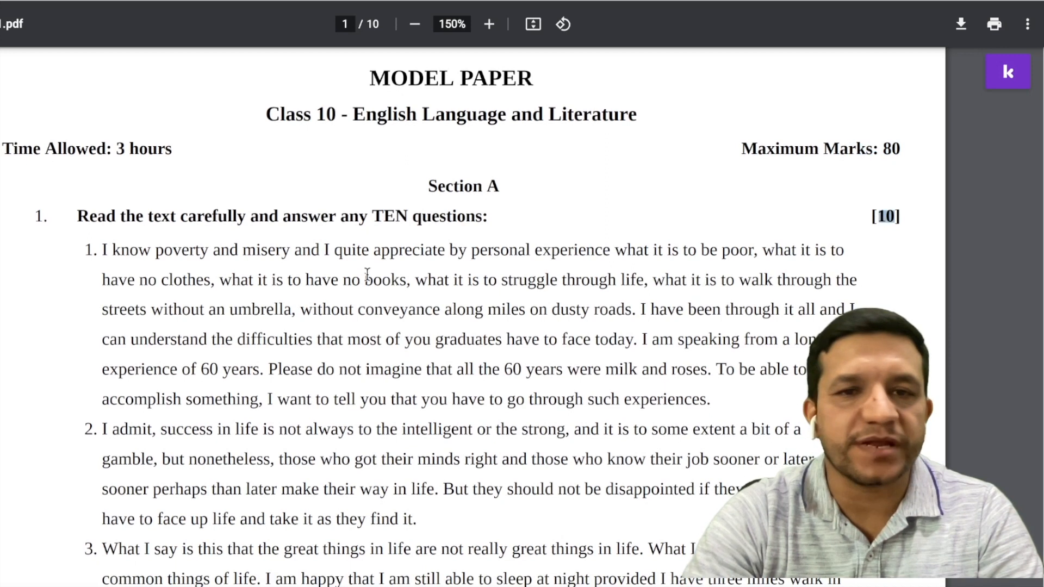
{"action": "left_click_drag", "start_coordinate": [357, 225], "coordinate": [478, 217]}
- Review the reading passages and all sub-questions of questions 1 and 2 in Section A of the PDF
{"action": "scroll", "coordinate": [391, 288], "scroll_direction": "down", "scroll_amount": 9}
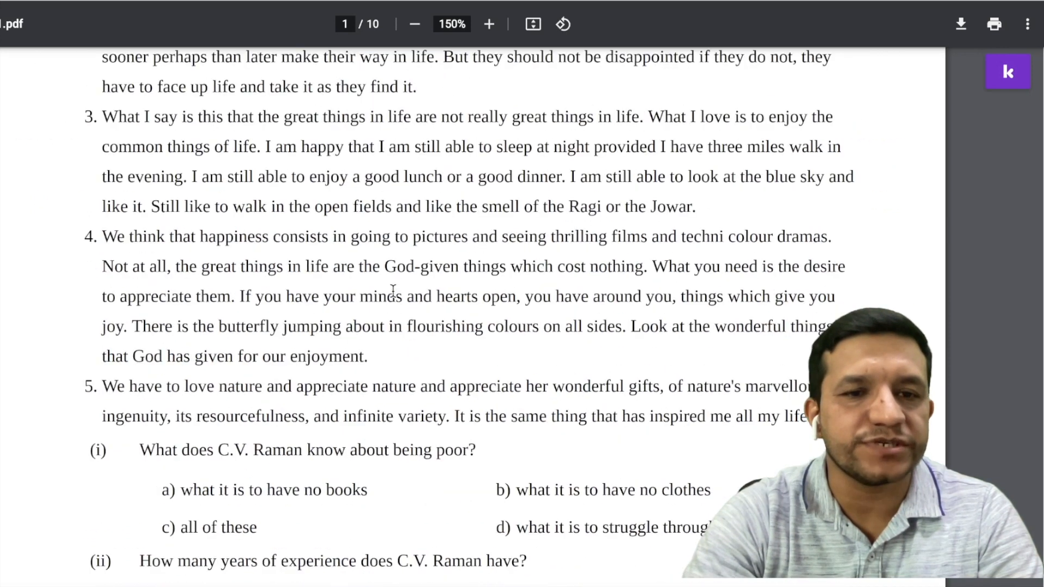
{"action": "scroll", "coordinate": [200, 315], "scroll_direction": "down", "scroll_amount": 2}
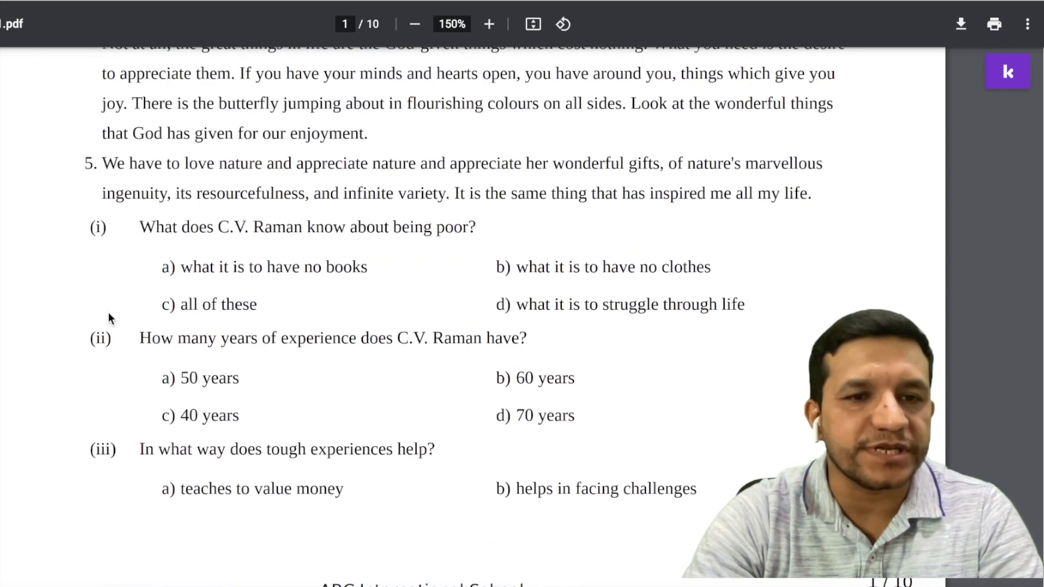
{"action": "scroll", "coordinate": [205, 386], "scroll_direction": "down", "scroll_amount": 16}
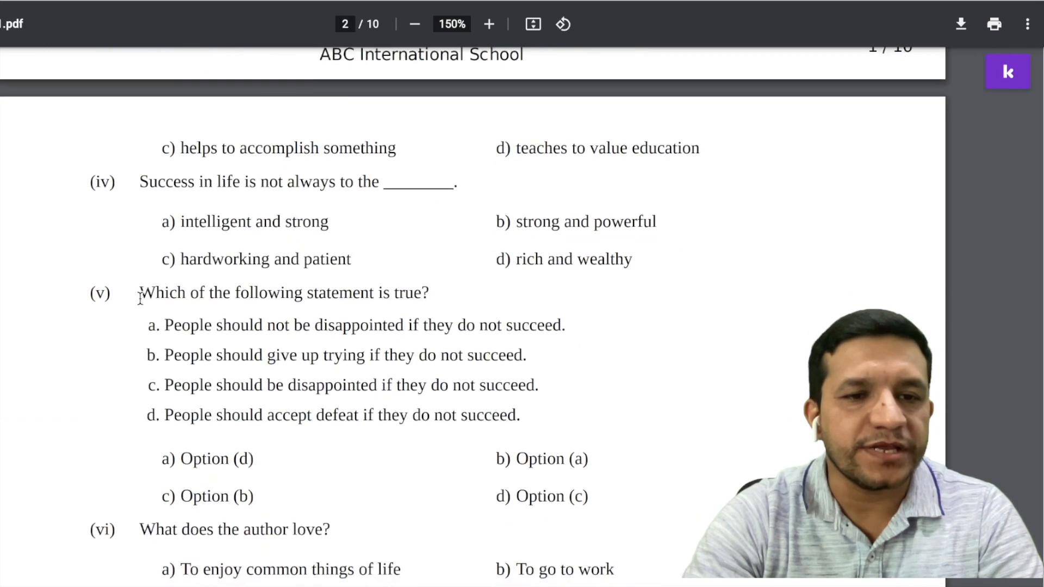
{"action": "scroll", "coordinate": [140, 302], "scroll_direction": "down", "scroll_amount": 11}
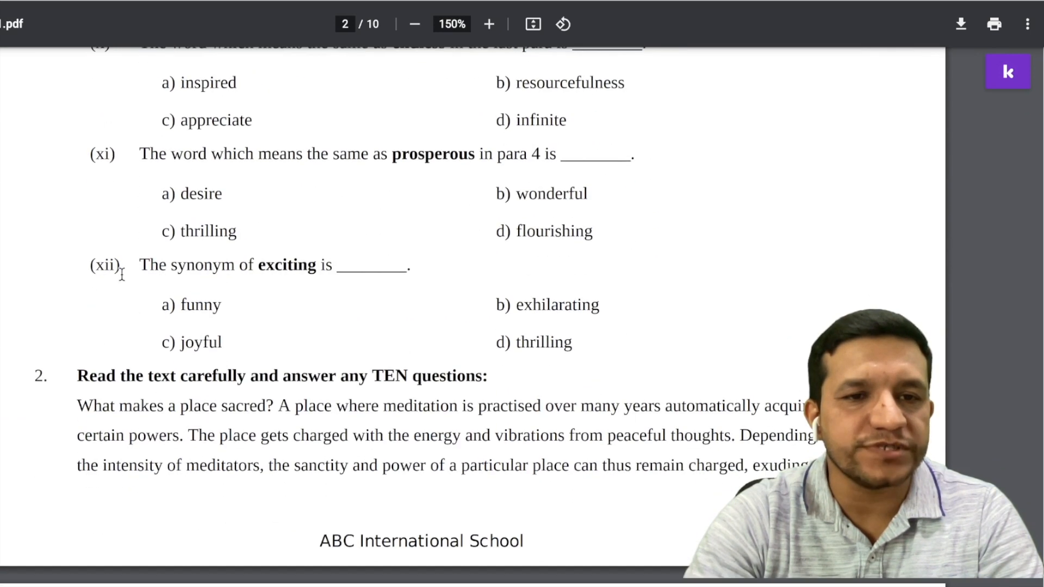
{"action": "left_click_drag", "start_coordinate": [88, 265], "coordinate": [586, 347]}
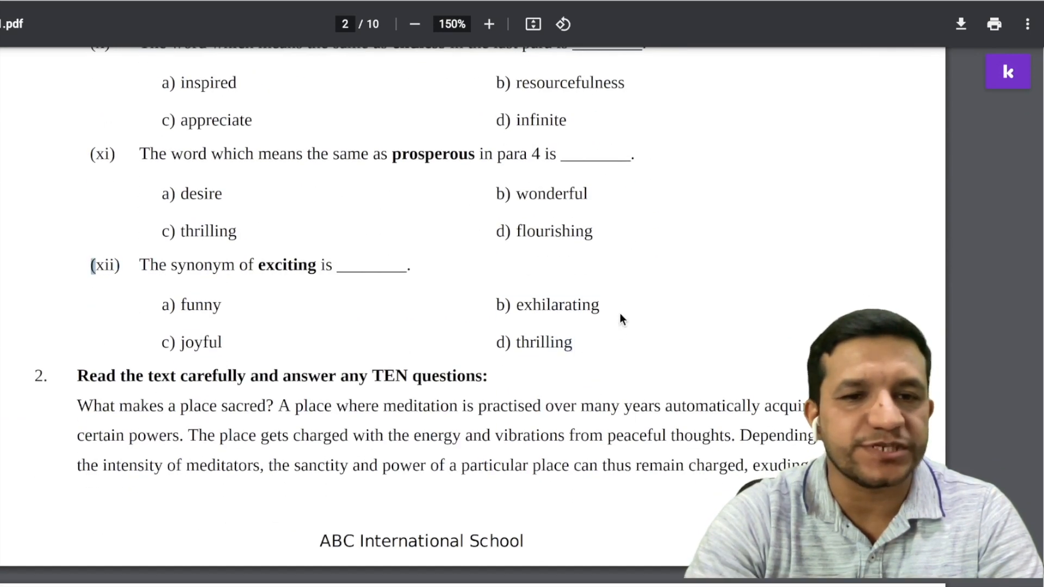
{"action": "scroll", "coordinate": [111, 337], "scroll_direction": "down", "scroll_amount": 2}
{"action": "scroll", "coordinate": [129, 311], "scroll_direction": "down", "scroll_amount": 20}
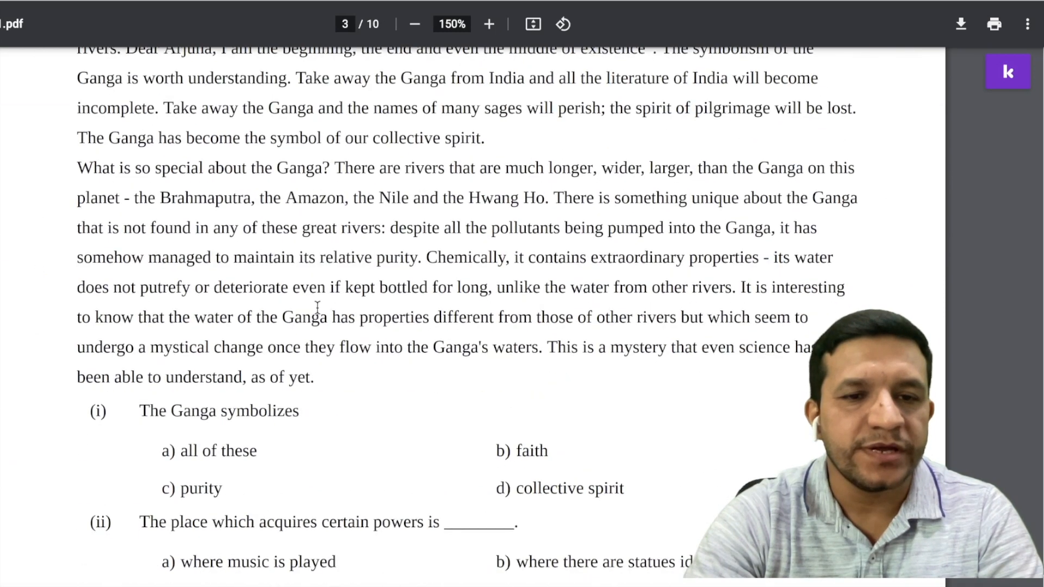
{"action": "scroll", "coordinate": [339, 300], "scroll_direction": "down", "scroll_amount": 9}
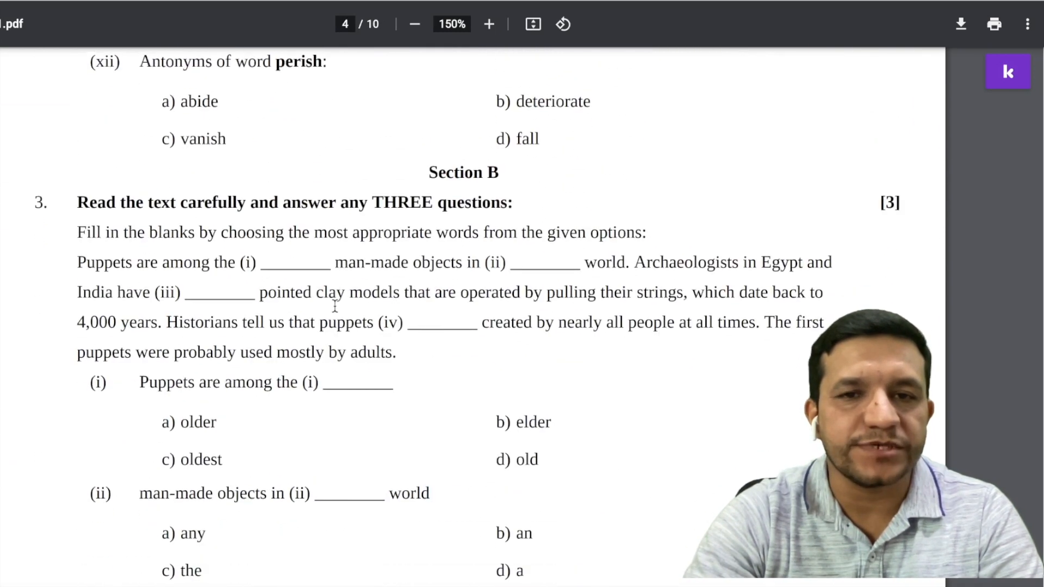
- Review Section B from question 3's "answer any THREE questions" instruction to question 6's letter-writing alternatives
{"action": "scroll", "coordinate": [385, 192], "scroll_direction": "down", "scroll_amount": 1}
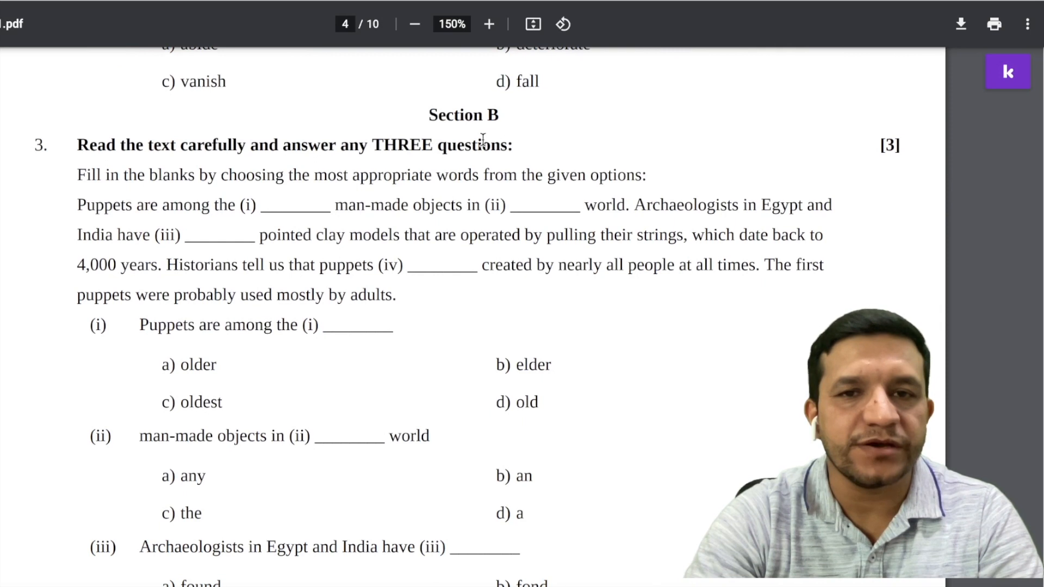
{"action": "left_click_drag", "start_coordinate": [375, 161], "coordinate": [457, 175]}
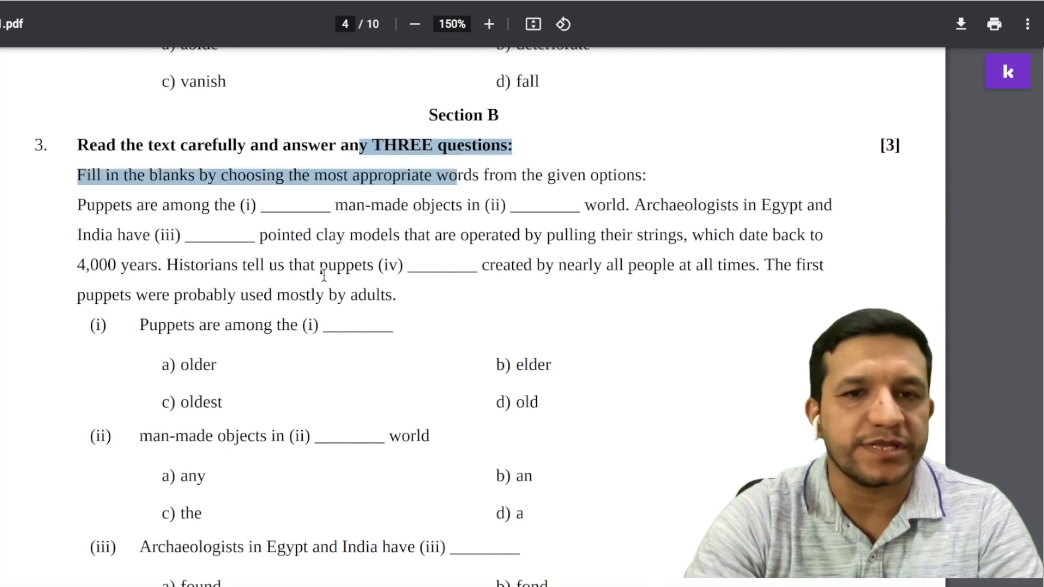
{"action": "scroll", "coordinate": [335, 271], "scroll_direction": "down", "scroll_amount": 12}
{"action": "scroll", "coordinate": [335, 269], "scroll_direction": "down", "scroll_amount": 20}
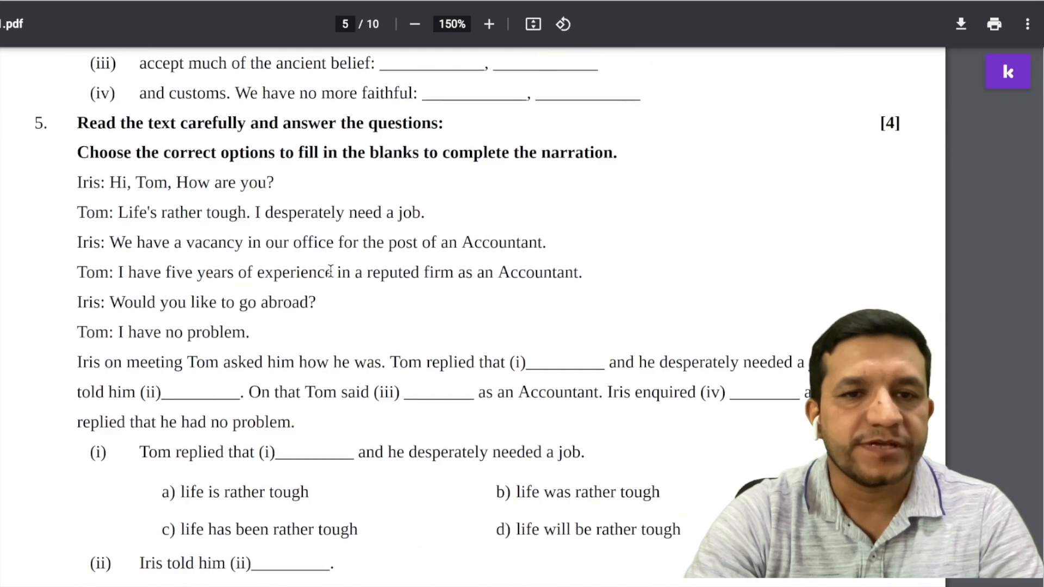
{"action": "scroll", "coordinate": [327, 273], "scroll_direction": "down", "scroll_amount": 11}
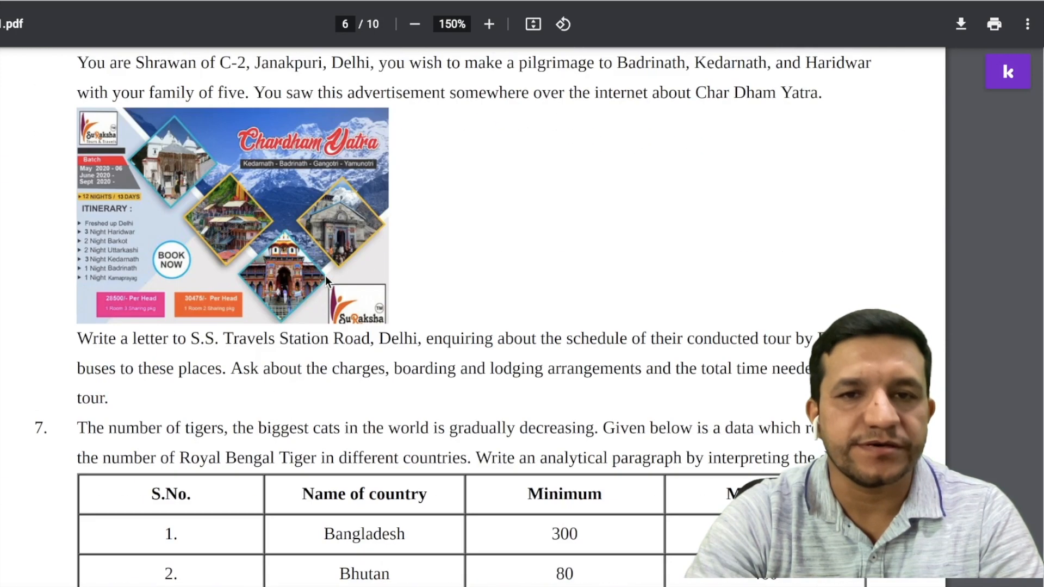
{"action": "scroll", "coordinate": [326, 276], "scroll_direction": "up", "scroll_amount": 10}
{"action": "scroll", "coordinate": [185, 298], "scroll_direction": "down", "scroll_amount": 3}
{"action": "left_click_drag", "start_coordinate": [233, 188], "coordinate": [347, 219]}
{"action": "left_click_drag", "start_coordinate": [465, 409], "coordinate": [514, 439]}
{"action": "left_click_drag", "start_coordinate": [383, 217], "coordinate": [437, 287]}
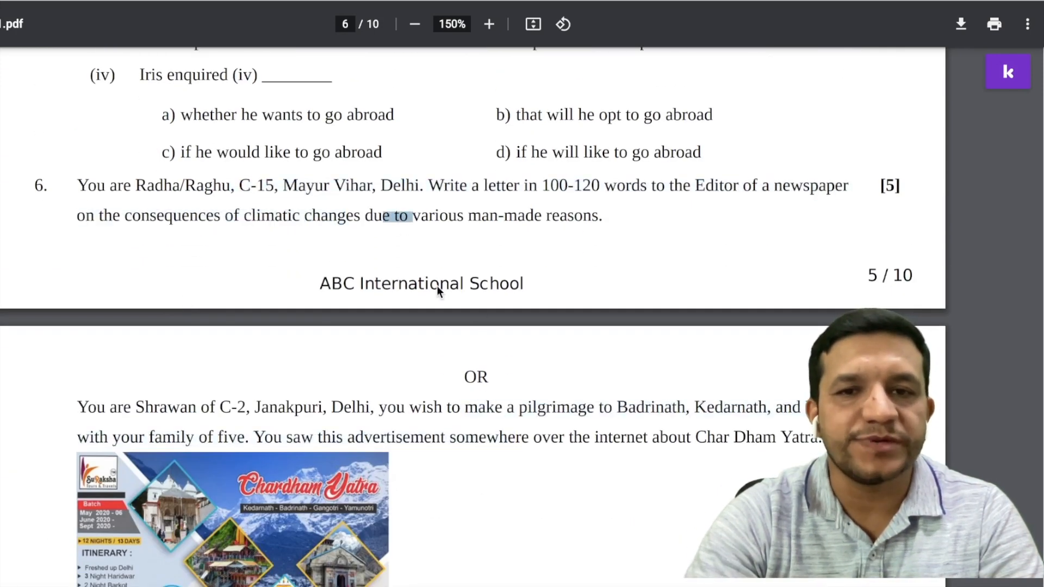
- Examine question 7's alternatives and question 8's two prose extracts with their sub-questions in Section C
{"action": "scroll", "coordinate": [488, 422], "scroll_direction": "down", "scroll_amount": 20}
{"action": "scroll", "coordinate": [385, 375], "scroll_direction": "down", "scroll_amount": 5}
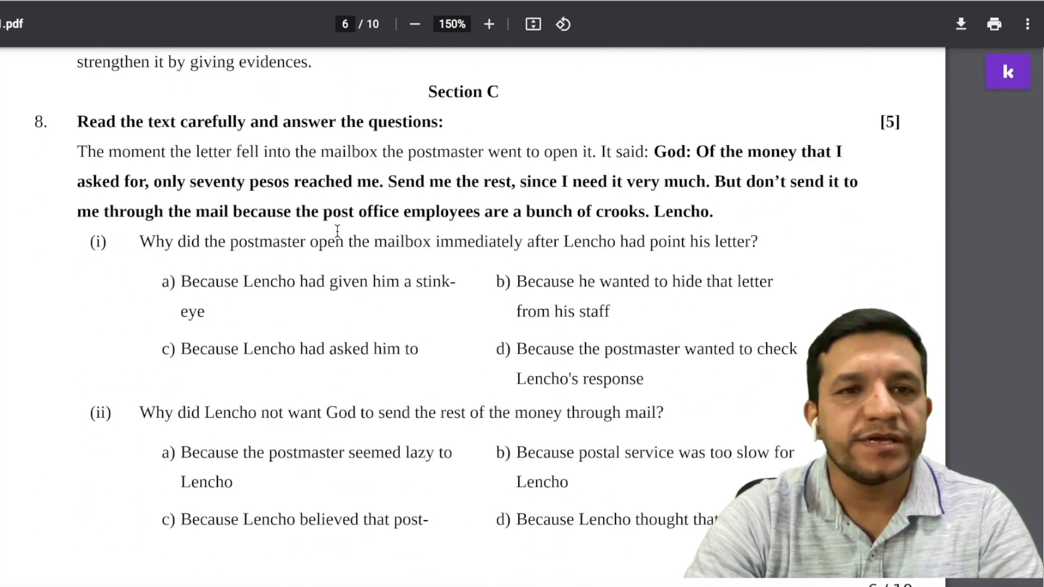
{"action": "scroll", "coordinate": [328, 236], "scroll_direction": "down", "scroll_amount": 15}
{"action": "scroll", "coordinate": [320, 250], "scroll_direction": "down", "scroll_amount": 2}
{"action": "scroll", "coordinate": [295, 291], "scroll_direction": "up", "scroll_amount": 16}
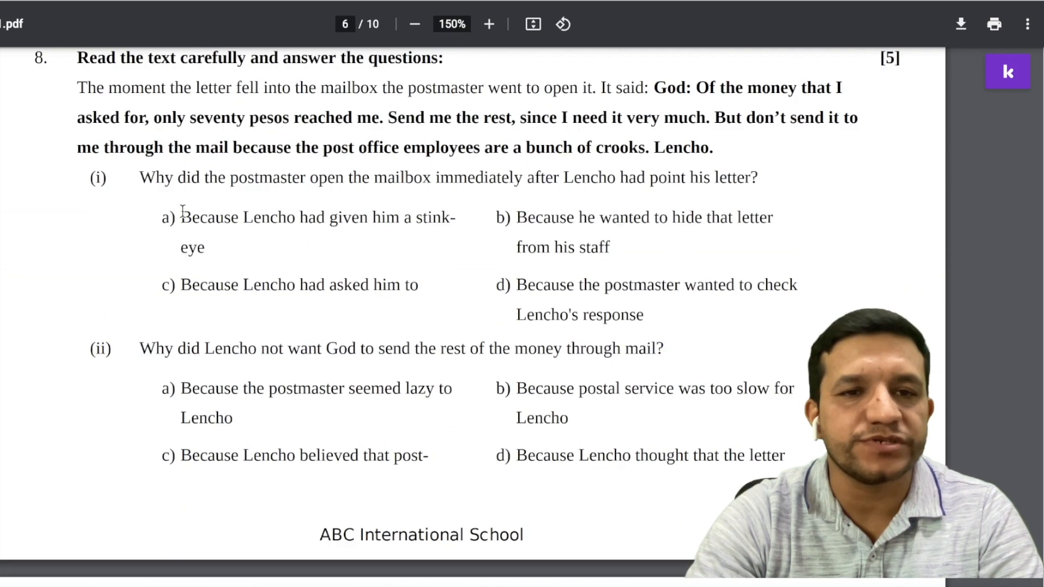
{"action": "scroll", "coordinate": [190, 217], "scroll_direction": "up", "scroll_amount": 5}
{"action": "left_click_drag", "start_coordinate": [176, 348], "coordinate": [385, 411]}
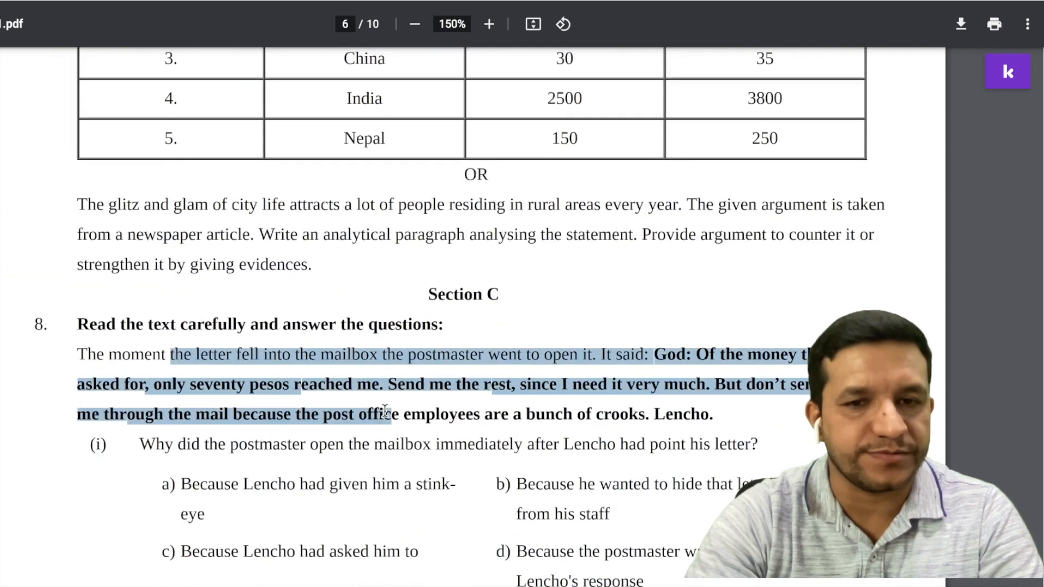
{"action": "scroll", "coordinate": [454, 363], "scroll_direction": "down", "scroll_amount": 20}
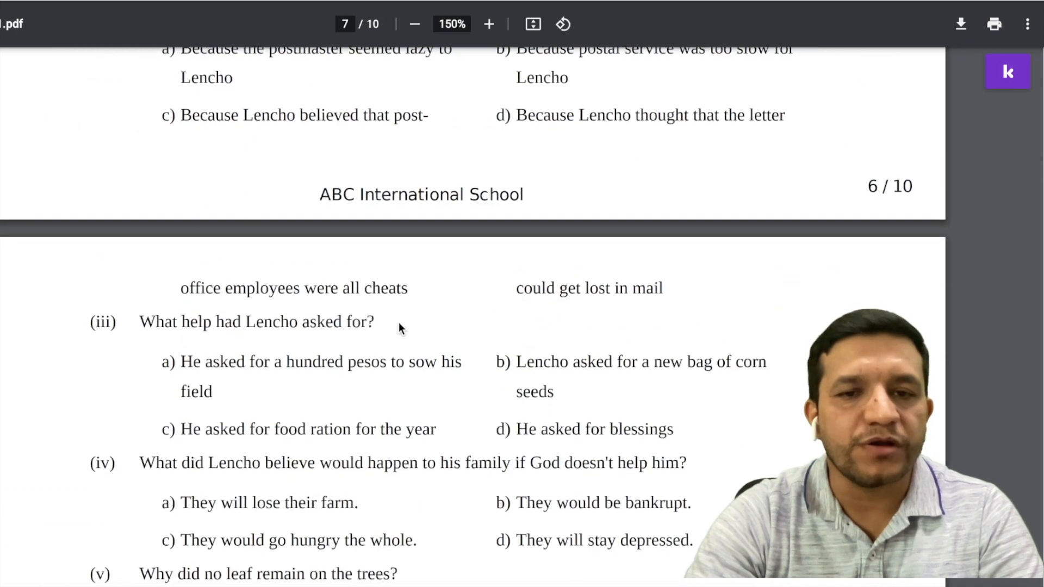
{"action": "scroll", "coordinate": [305, 357], "scroll_direction": "down", "scroll_amount": 2}
{"action": "left_click_drag", "start_coordinate": [195, 293], "coordinate": [482, 399]}
{"action": "left_click", "coordinate": [481, 387]}
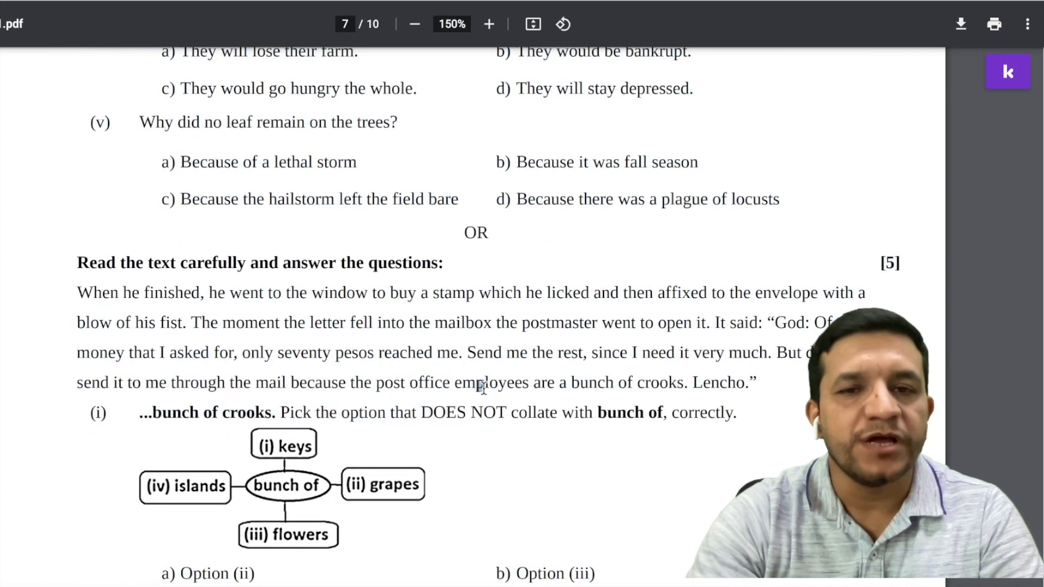
- Examine the rest of question 8 and both poetry extracts of question 9 with their sub-questions
{"action": "scroll", "coordinate": [482, 387], "scroll_direction": "down", "scroll_amount": 17}
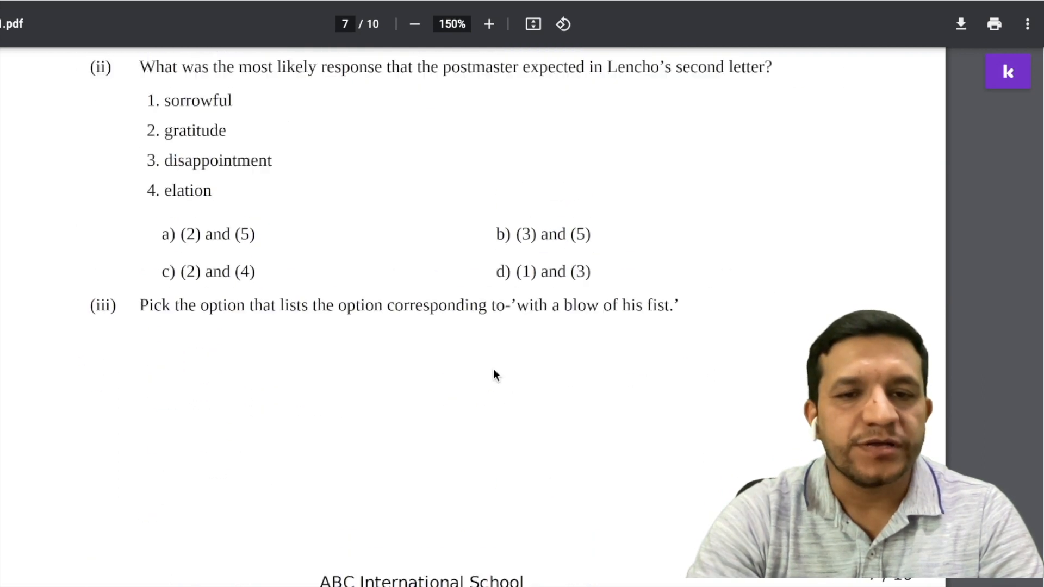
{"action": "scroll", "coordinate": [488, 375], "scroll_direction": "down", "scroll_amount": 17}
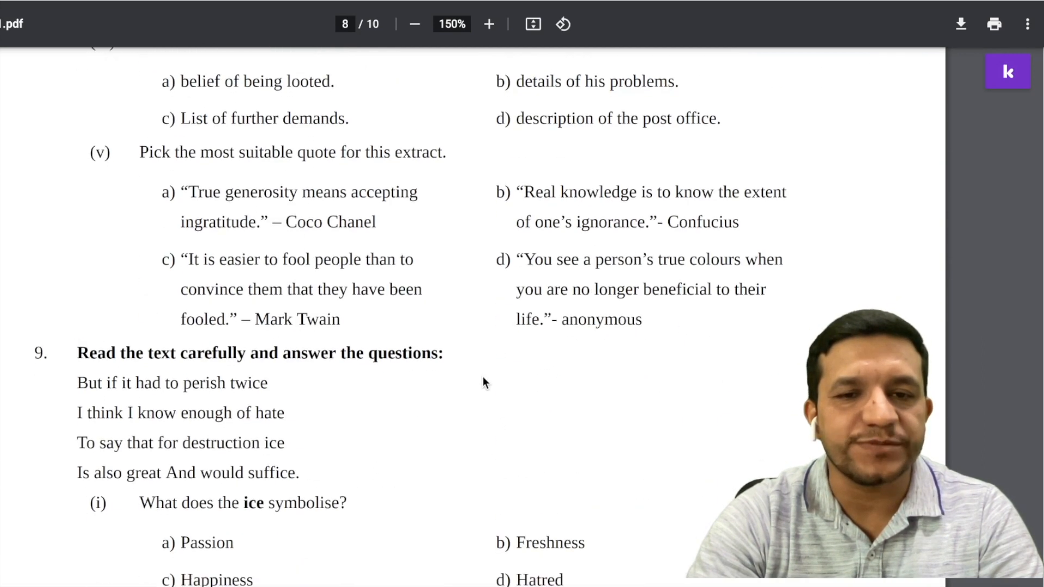
{"action": "scroll", "coordinate": [450, 375], "scroll_direction": "up", "scroll_amount": 5}
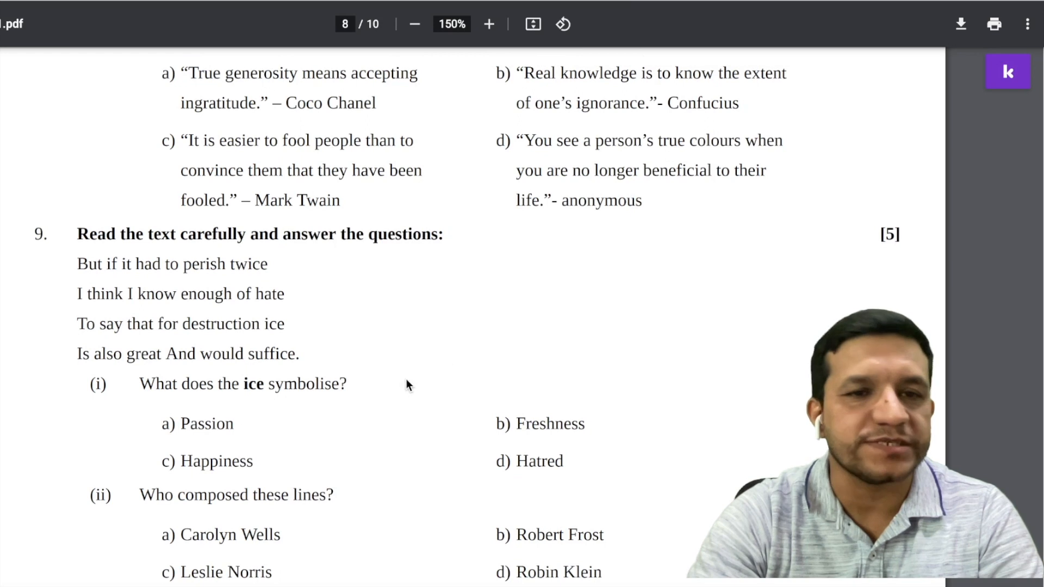
{"action": "left_click_drag", "start_coordinate": [74, 264], "coordinate": [299, 351]}
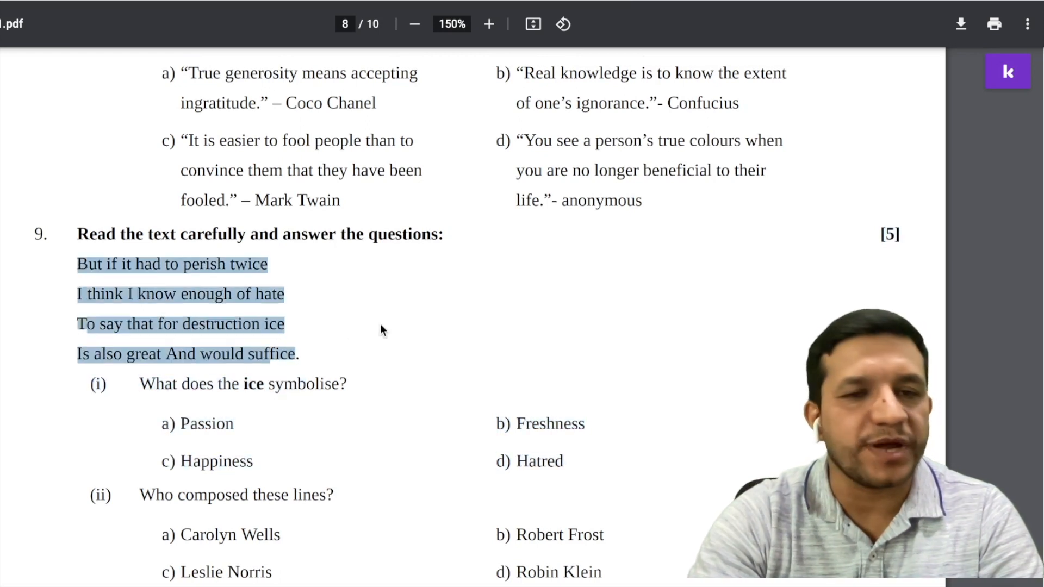
{"action": "left_click", "coordinate": [96, 266]}
{"action": "left_click_drag", "start_coordinate": [77, 264], "coordinate": [322, 353]}
{"action": "scroll", "coordinate": [405, 342], "scroll_direction": "down", "scroll_amount": 13}
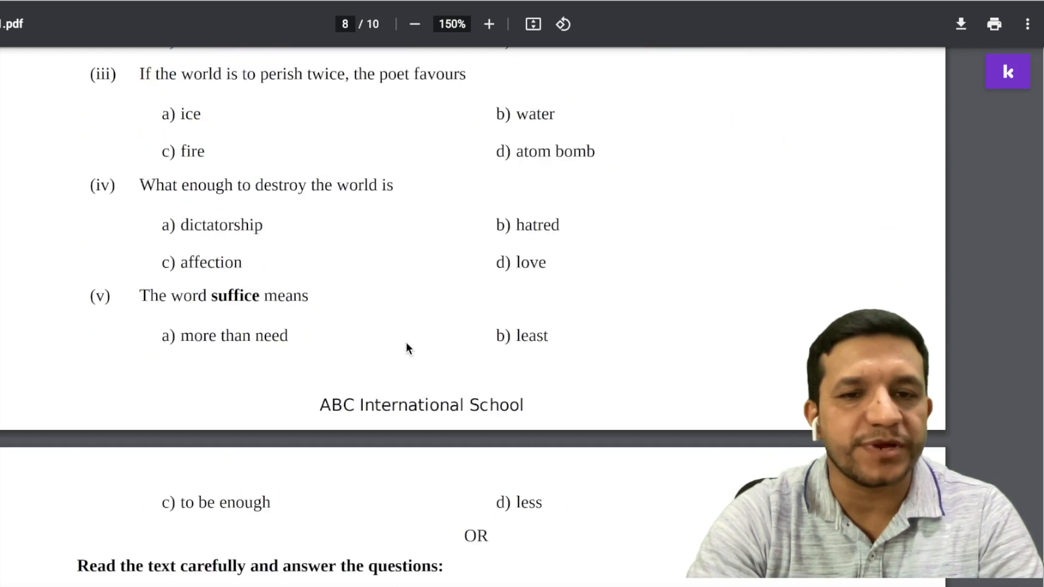
{"action": "scroll", "coordinate": [416, 346], "scroll_direction": "down", "scroll_amount": 1}
{"action": "left_click_drag", "start_coordinate": [76, 302], "coordinate": [232, 427]}
{"action": "scroll", "coordinate": [368, 403], "scroll_direction": "down", "scroll_amount": 19}
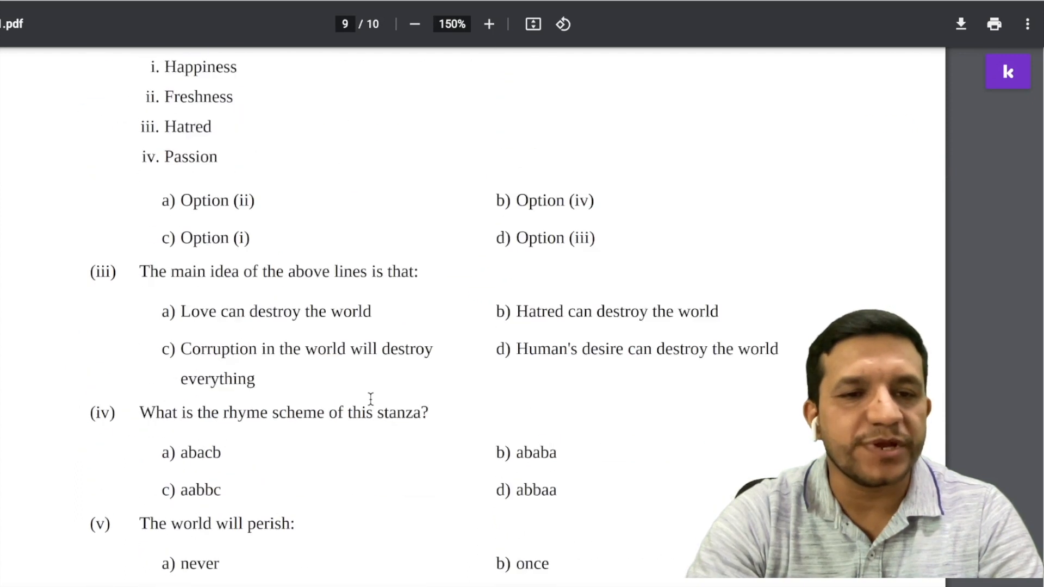
- Check question 10's instruction to answer any four questions, its marks and its sub-questions
{"action": "scroll", "coordinate": [358, 357], "scroll_direction": "down", "scroll_amount": 4}
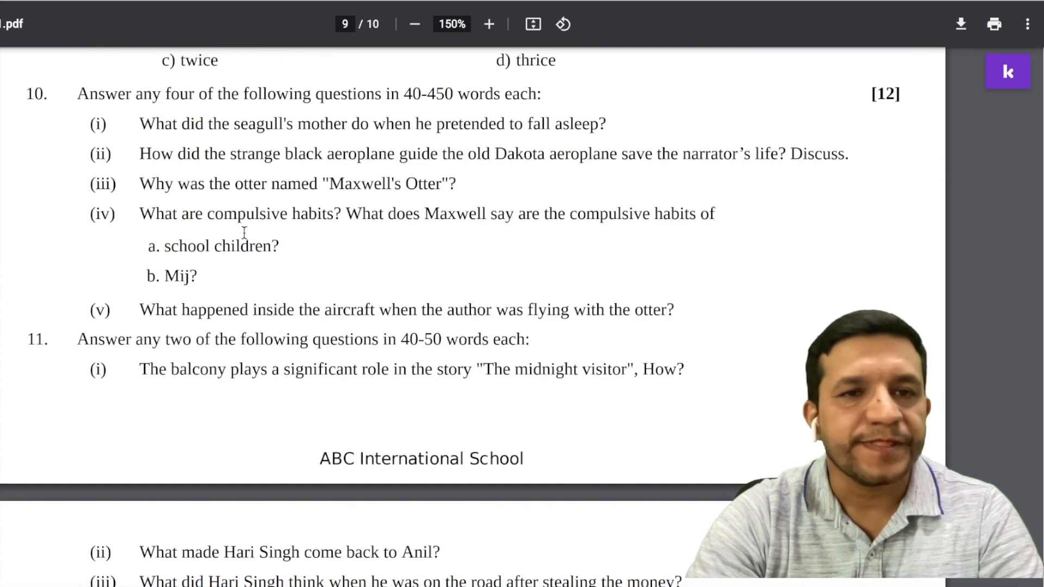
{"action": "scroll", "coordinate": [244, 232], "scroll_direction": "down", "scroll_amount": 2}
{"action": "scroll", "coordinate": [263, 214], "scroll_direction": "up", "scroll_amount": 3}
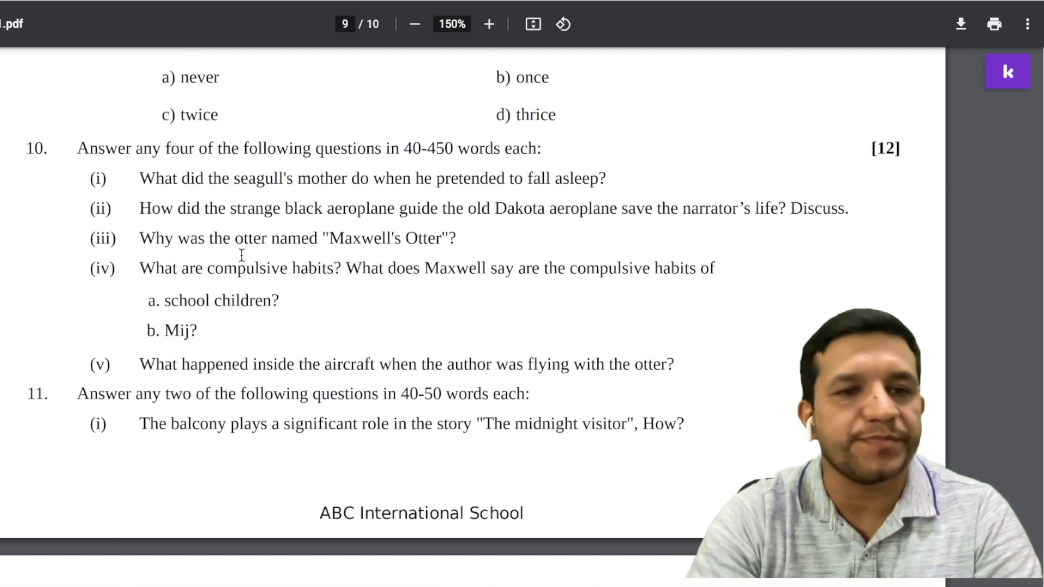
{"action": "left_click_drag", "start_coordinate": [81, 178], "coordinate": [692, 374]}
{"action": "left_click", "coordinate": [581, 361]}
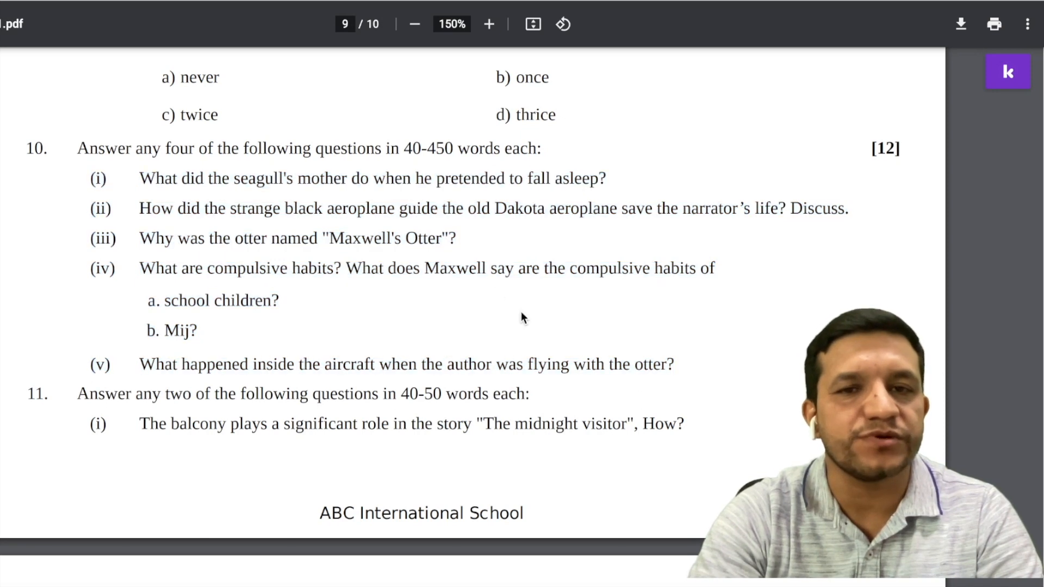
- Review questions 11 to 13 with their marks and internal choices, and go back through the paper to Section C
{"action": "scroll", "coordinate": [495, 233], "scroll_direction": "down", "scroll_amount": 2}
{"action": "scroll", "coordinate": [494, 234], "scroll_direction": "down", "scroll_amount": 4}
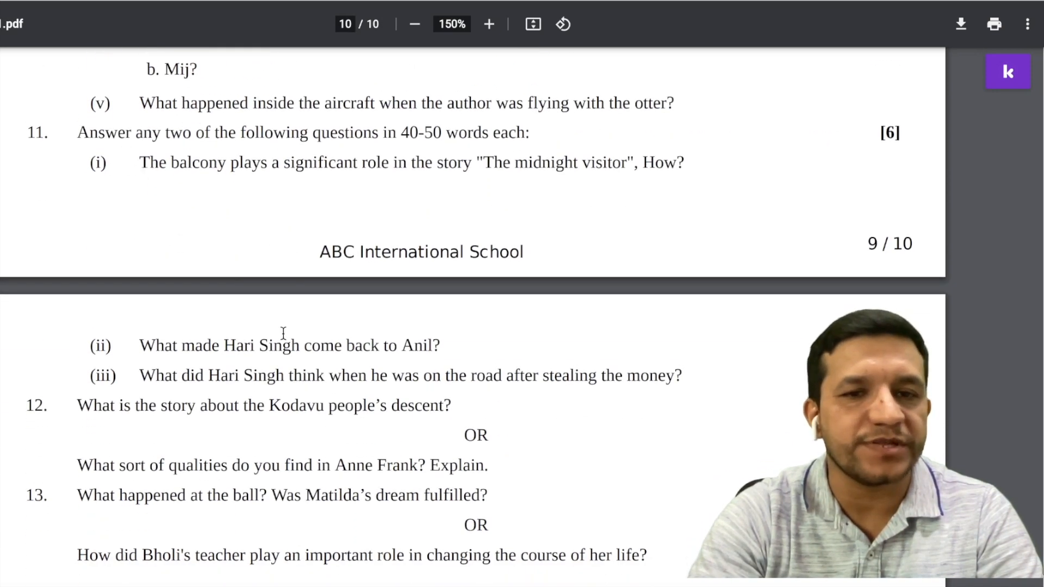
{"action": "scroll", "coordinate": [290, 207], "scroll_direction": "down", "scroll_amount": 5}
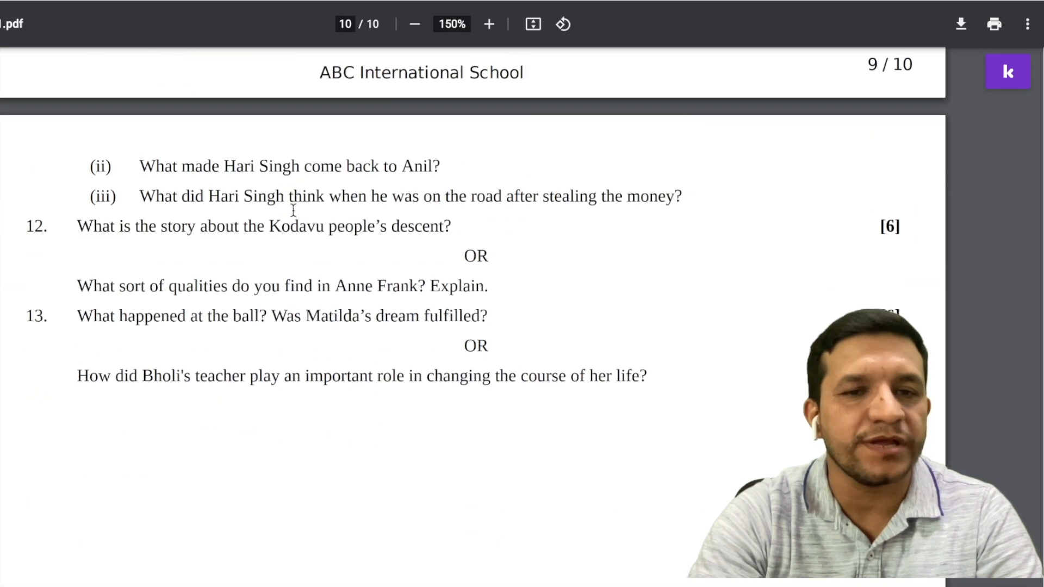
{"action": "scroll", "coordinate": [170, 273], "scroll_direction": "up", "scroll_amount": 1}
{"action": "scroll", "coordinate": [135, 174], "scroll_direction": "down", "scroll_amount": 1}
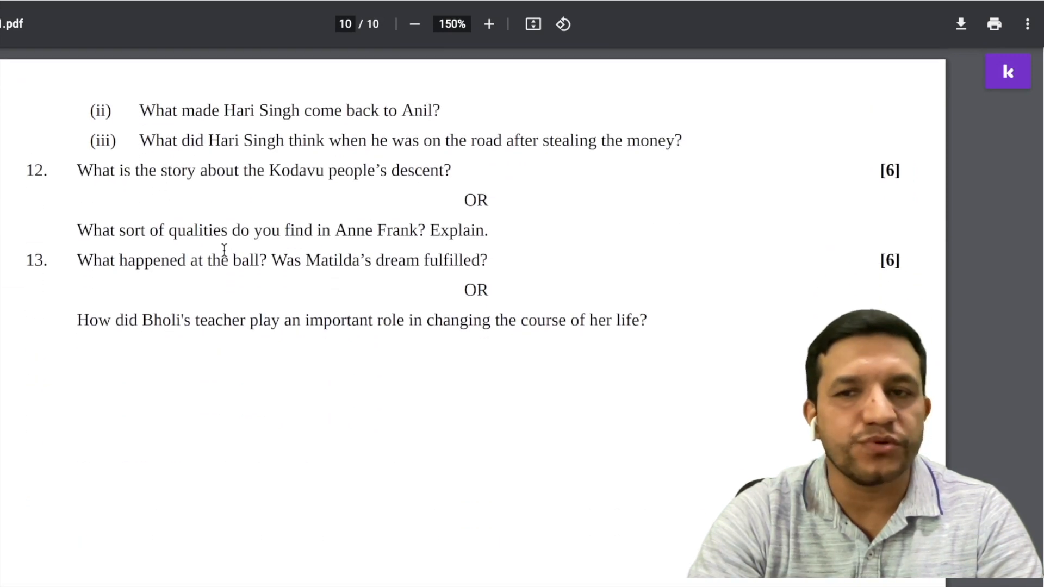
{"action": "left_click_drag", "start_coordinate": [175, 173], "coordinate": [316, 173]}
{"action": "left_click_drag", "start_coordinate": [253, 230], "coordinate": [386, 230]}
{"action": "left_click_drag", "start_coordinate": [306, 260], "coordinate": [398, 260]}
{"action": "left_click_drag", "start_coordinate": [325, 321], "coordinate": [443, 320]}
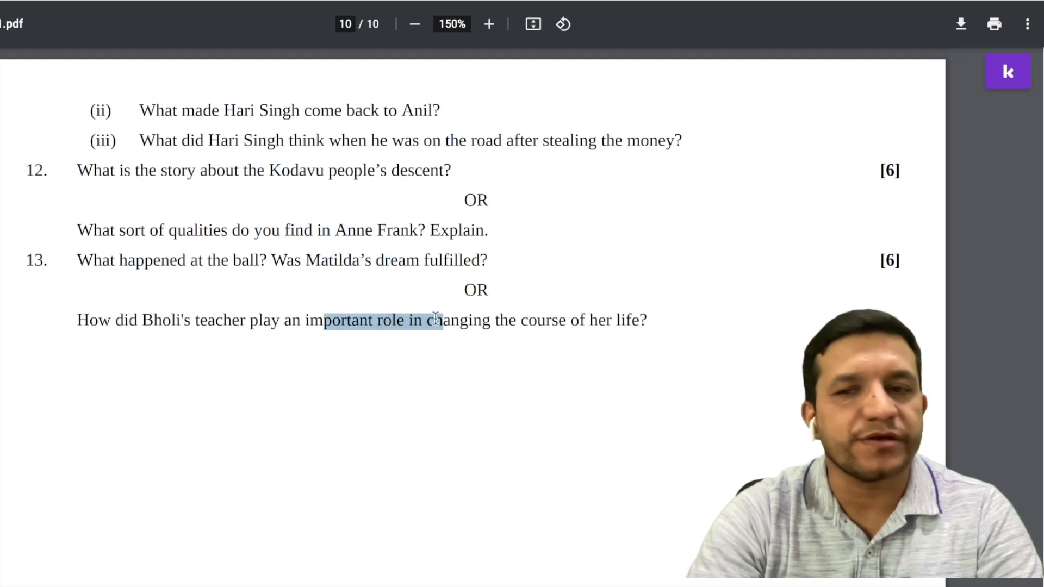
{"action": "scroll", "coordinate": [387, 372], "scroll_direction": "down", "scroll_amount": 3}
{"action": "scroll", "coordinate": [388, 365], "scroll_direction": "up", "scroll_amount": 12}
{"action": "scroll", "coordinate": [388, 365], "scroll_direction": "up", "scroll_amount": 20}
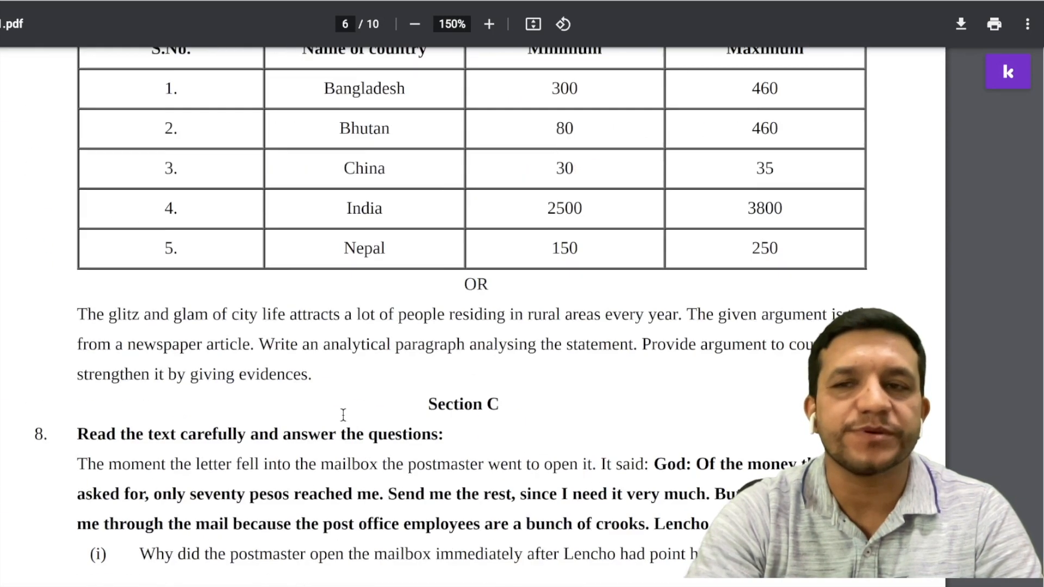